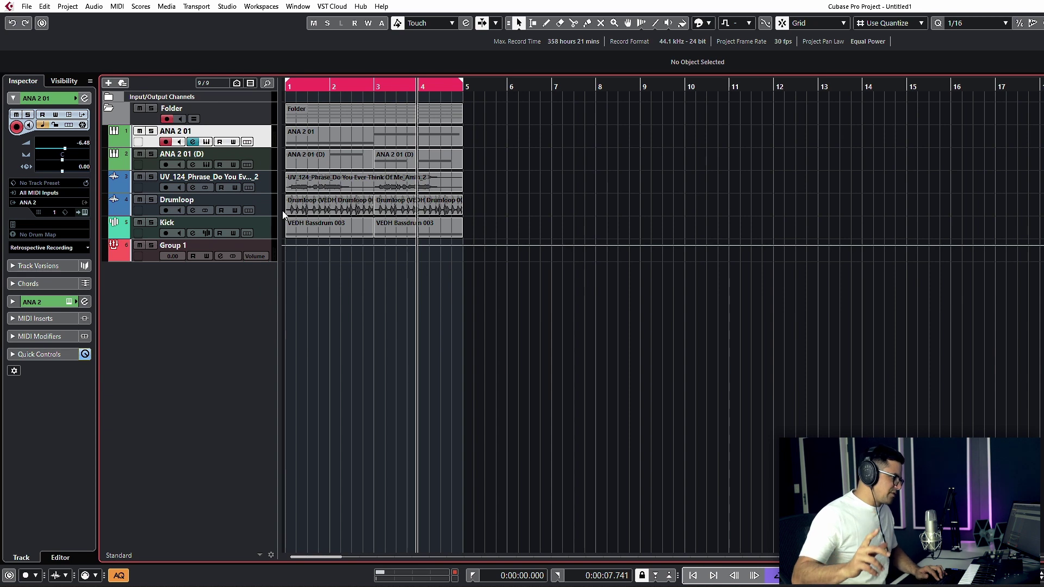
Step: Play the loop from the start and open the Unfiltered Audio lo-fi-af insert on the Group 1 channel
key("Home")
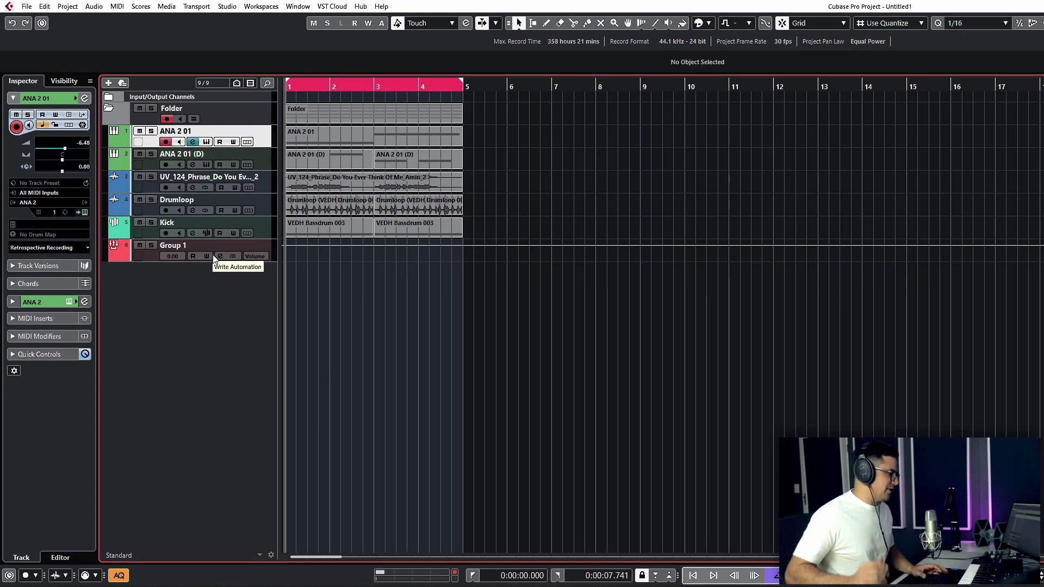
key("space")
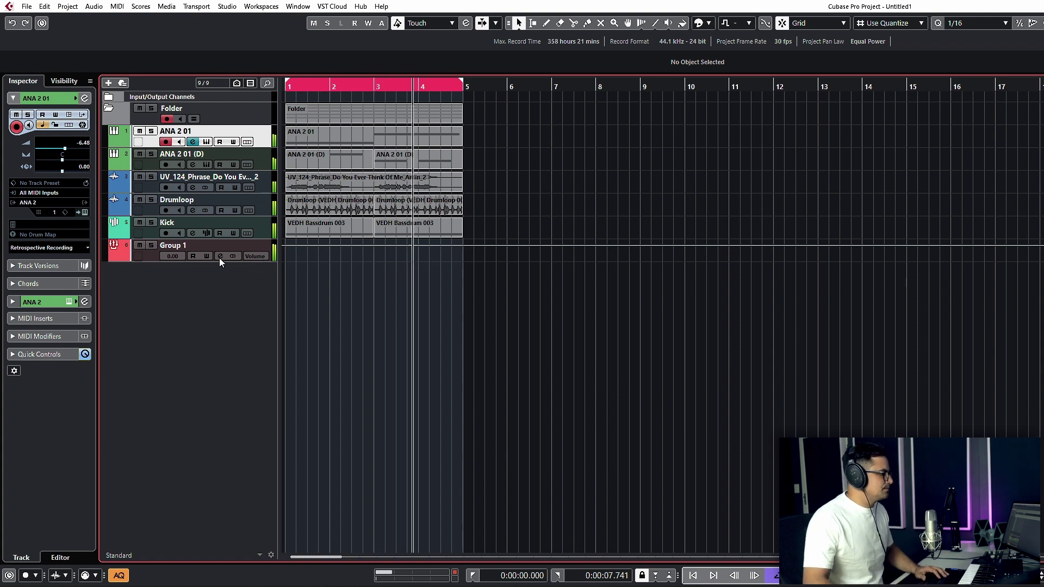
left_click(220, 256)
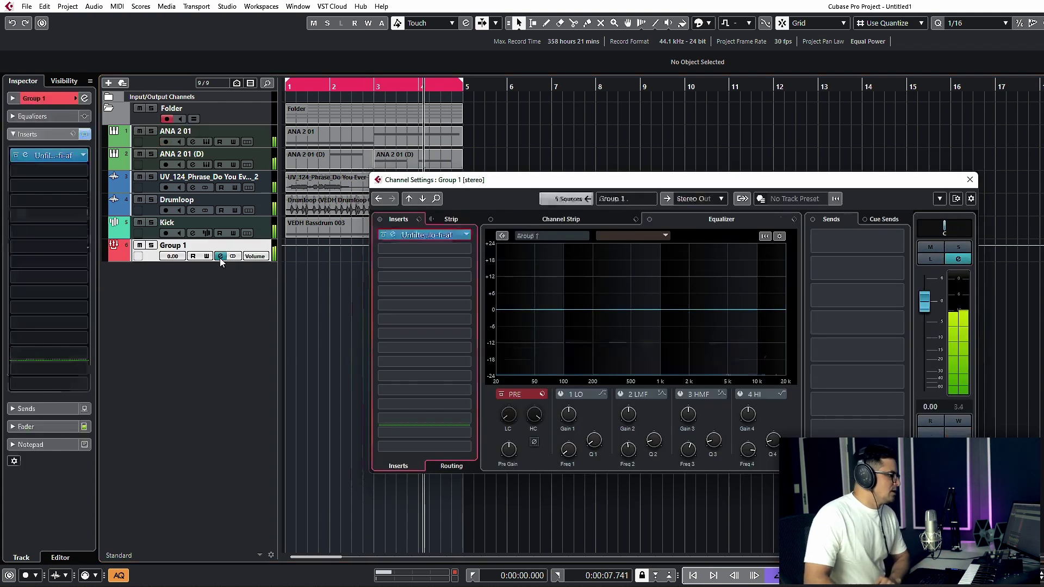
left_click(392, 234)
left_click_drag(560, 96, 452, 94)
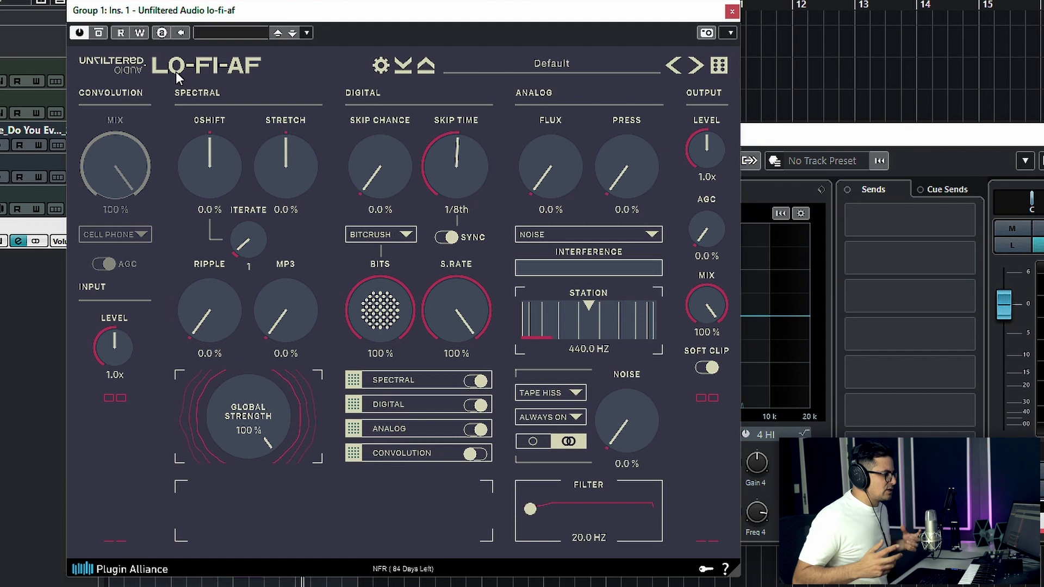
left_click_drag(355, 7, 336, 36)
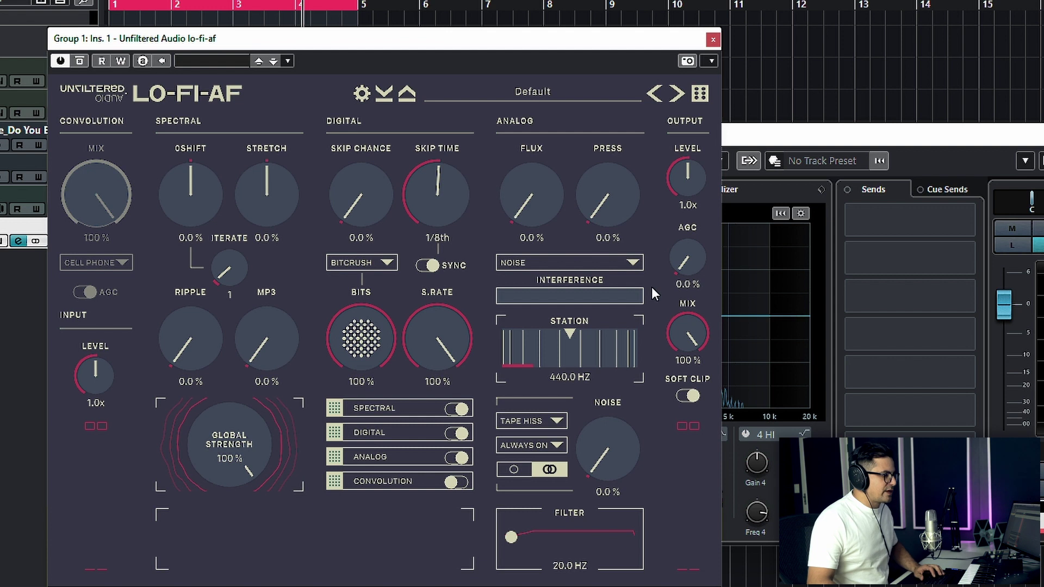
mouse_move(668, 246)
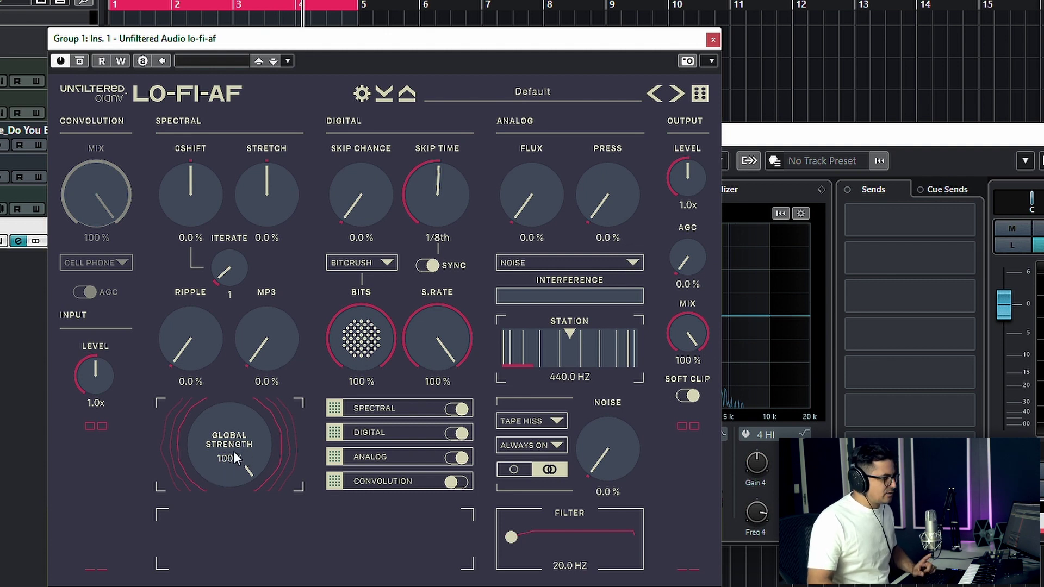
mouse_move(229, 459)
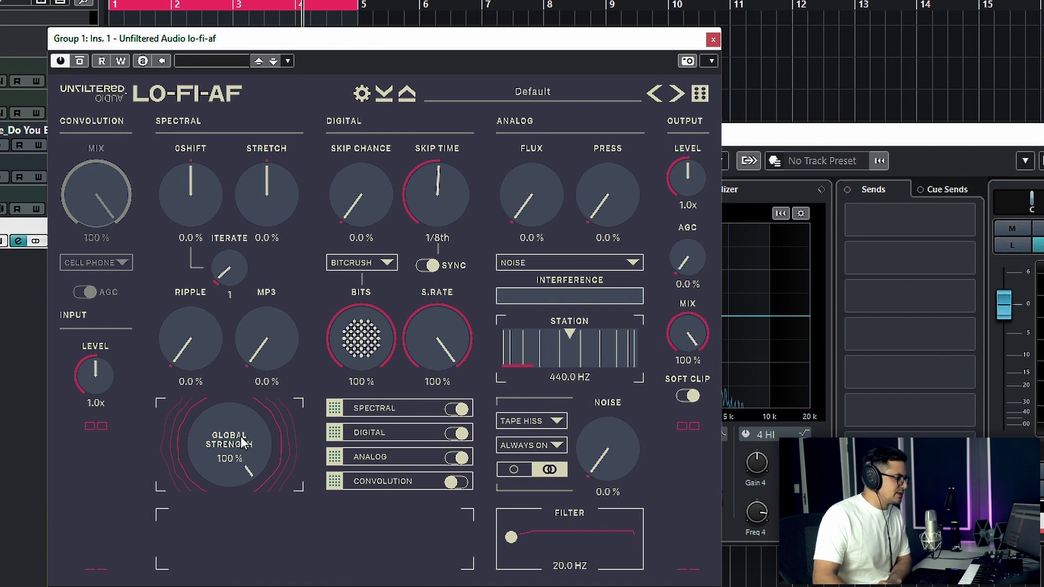
left_click_drag(436, 339, 282, 345)
key("ctrl+z")
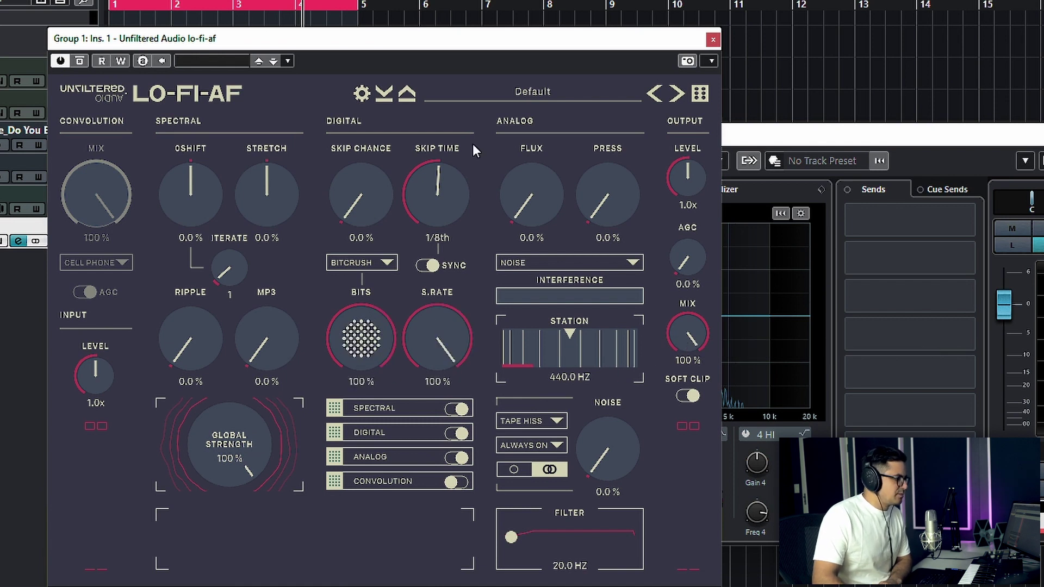
mouse_move(229, 446)
left_mouse_down()
mouse_move(230, 537)
mouse_move(228, 446)
left_mouse_up()
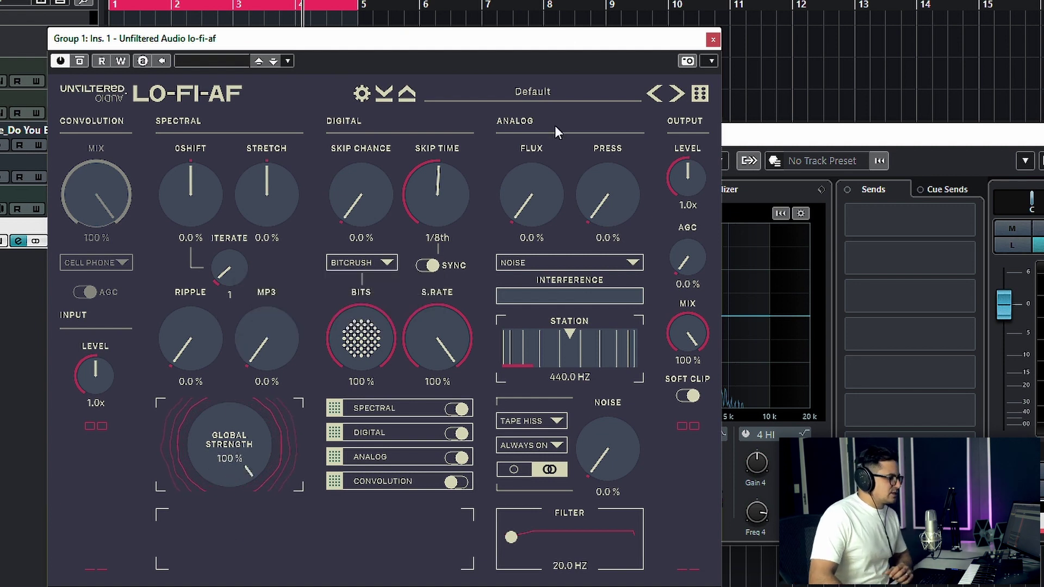
Step: Turn off the Analog, Digital and Spectral sections and enable only the Convolution section
left_click(445, 460)
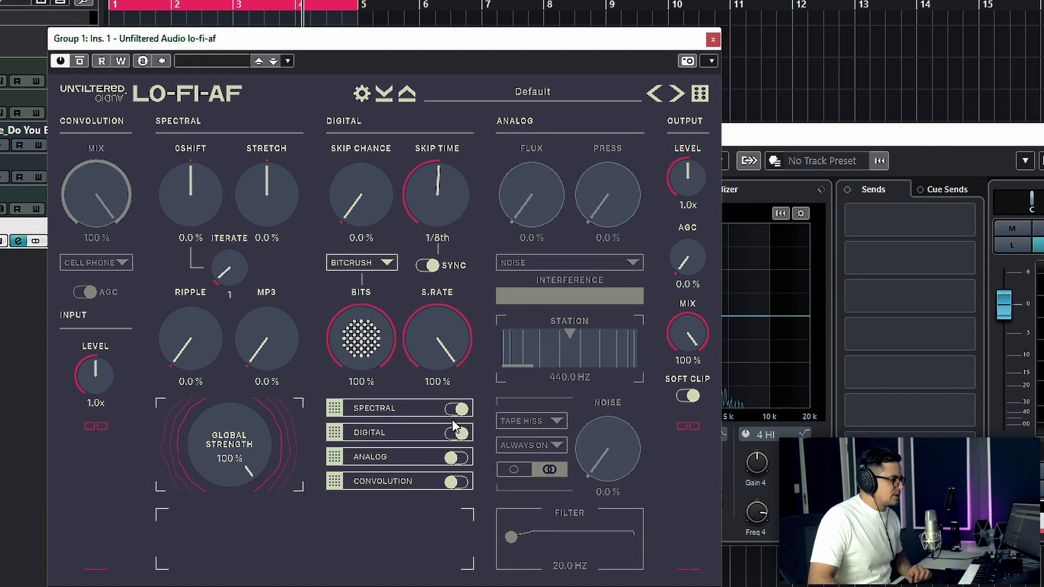
left_click(454, 424)
left_click(455, 415)
left_click(460, 481)
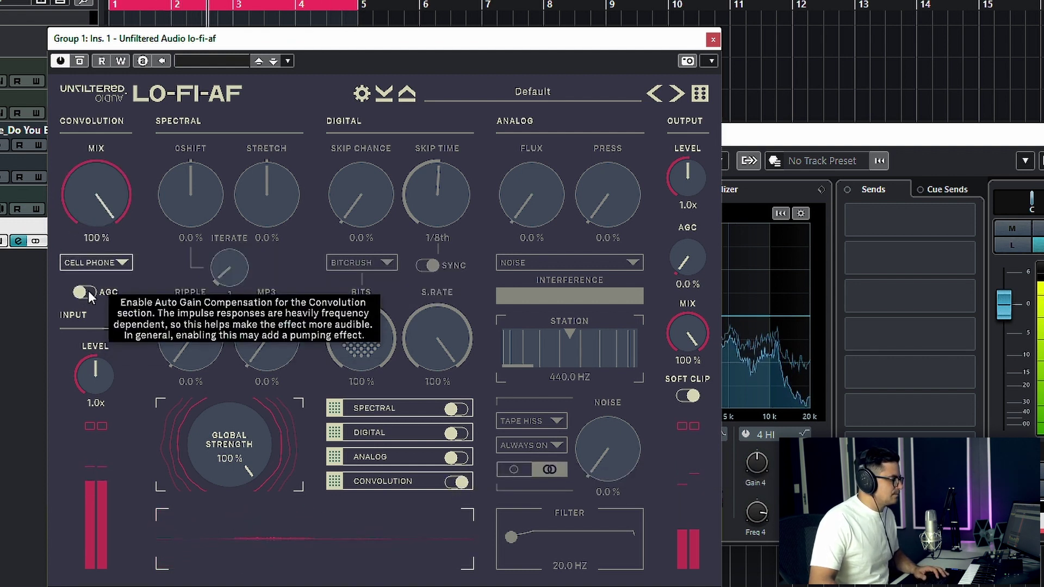
Step: Try the Soviet Tech speaker in the Convolution section with its AGC on and its mix at 52%
left_click(97, 266)
left_click(357, 315)
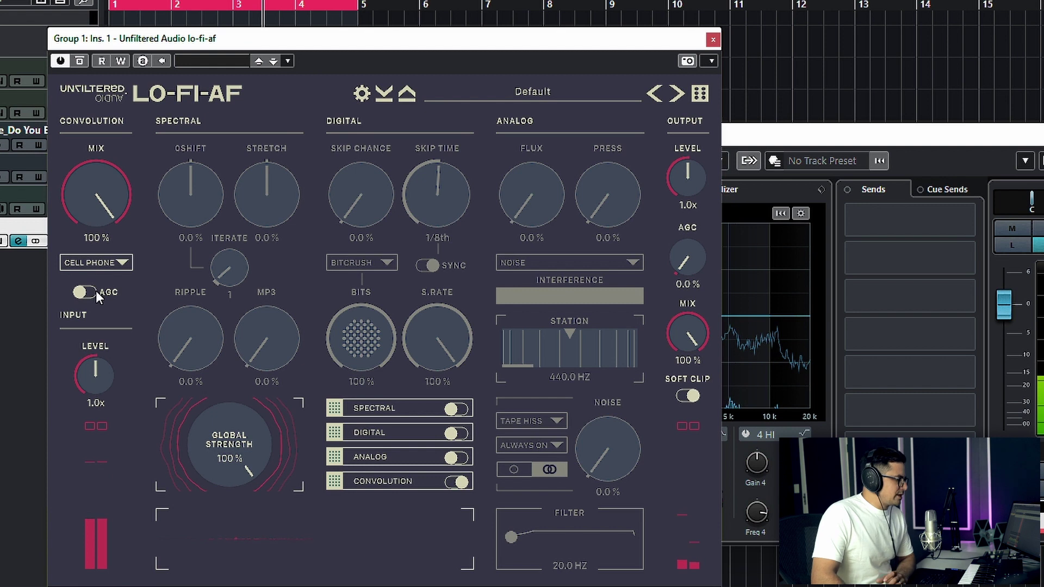
left_click(96, 263)
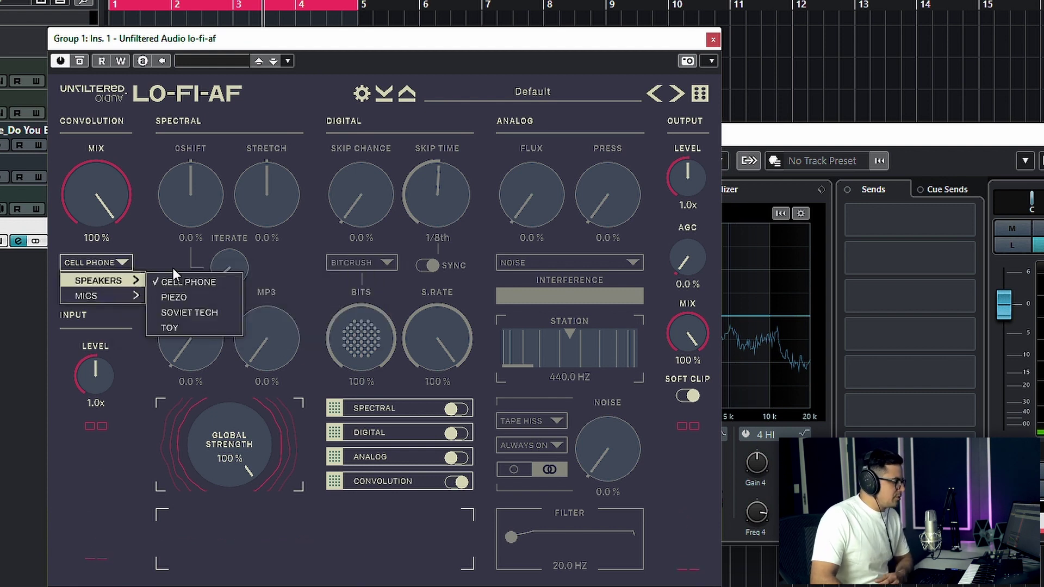
left_click(201, 309)
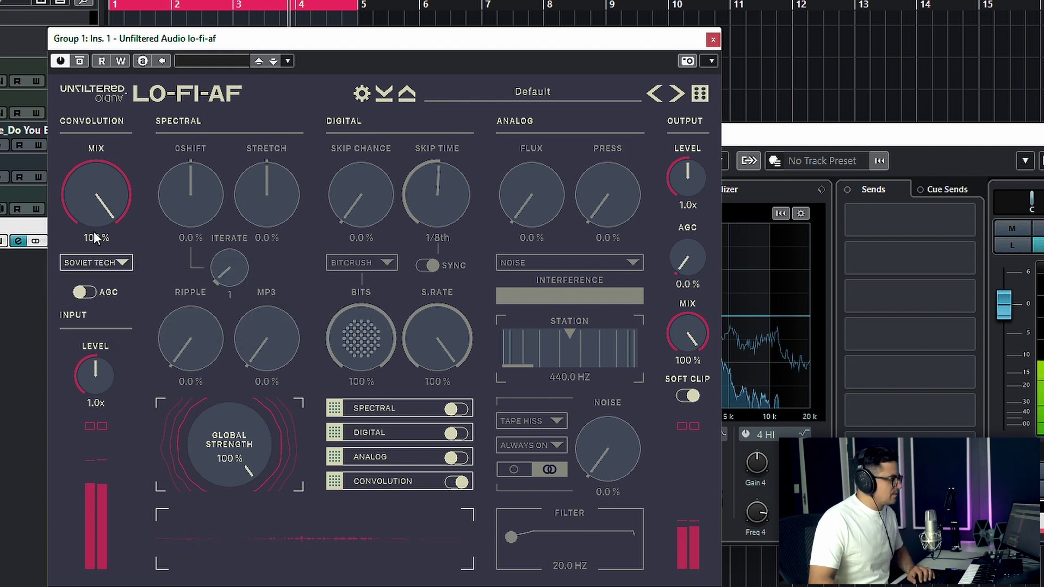
left_click(89, 293)
left_click_drag(96, 207, 114, 312)
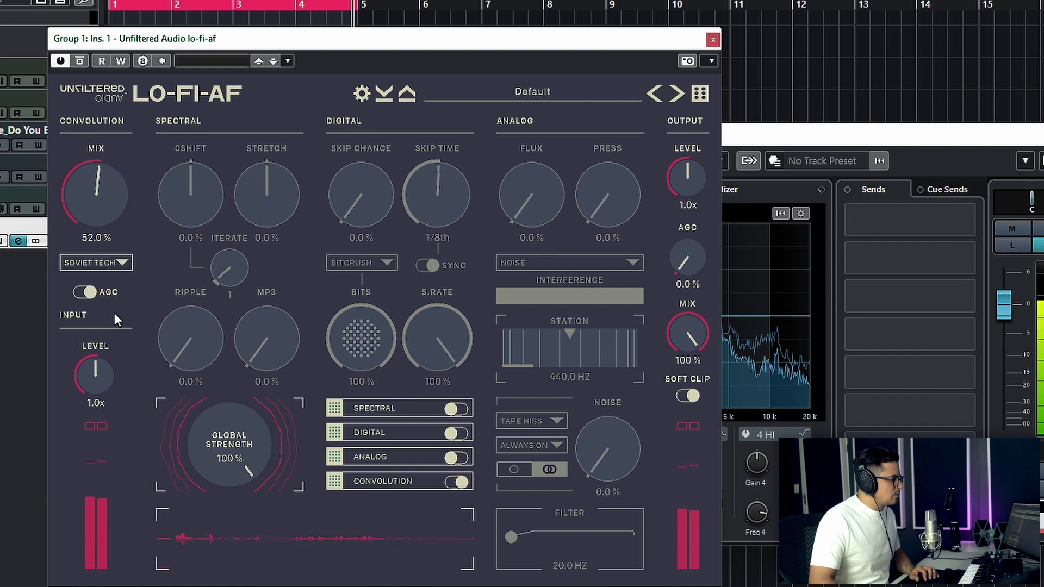
Step: Switch the Convolution response to the Hollow microphone, turn off its AGC and set its mix to 100%
left_click(96, 263)
mouse_move(123, 296)
left_click(174, 276)
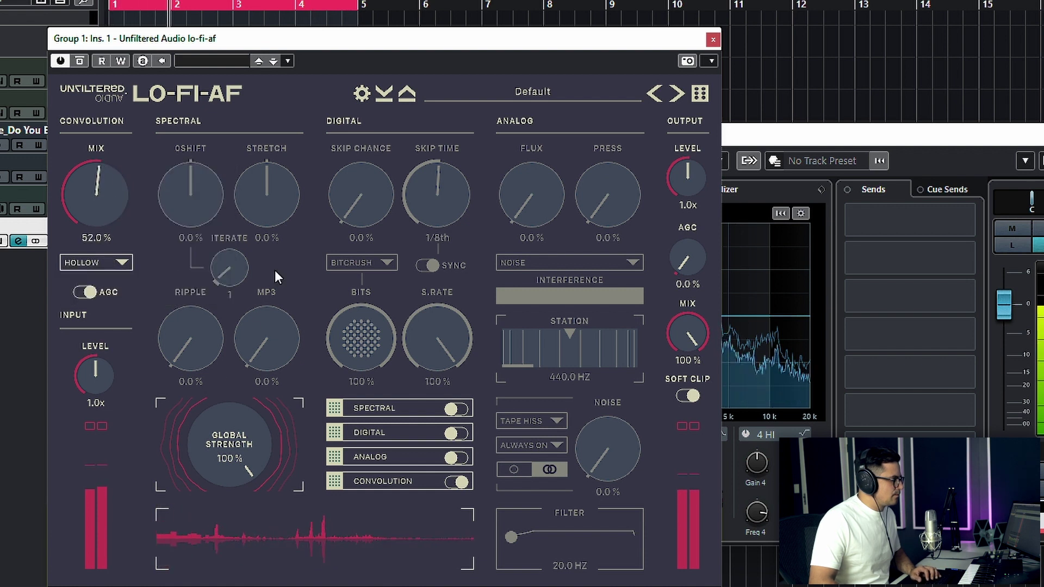
mouse_move(81, 203)
left_mouse_down()
mouse_move(108, 135)
mouse_move(89, 216)
left_mouse_up()
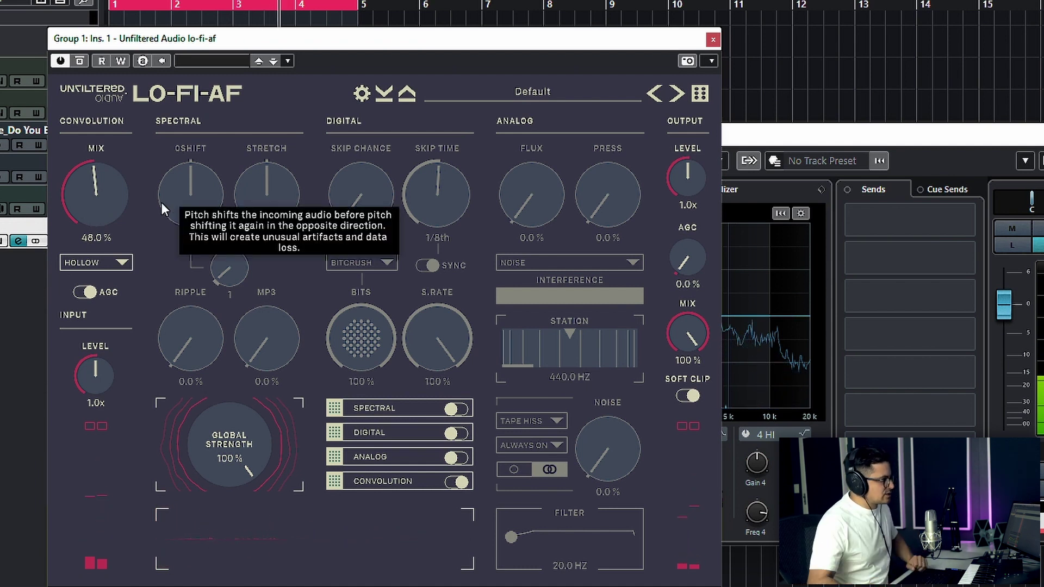
left_click(83, 291)
left_click_drag(95, 196, 95, 163)
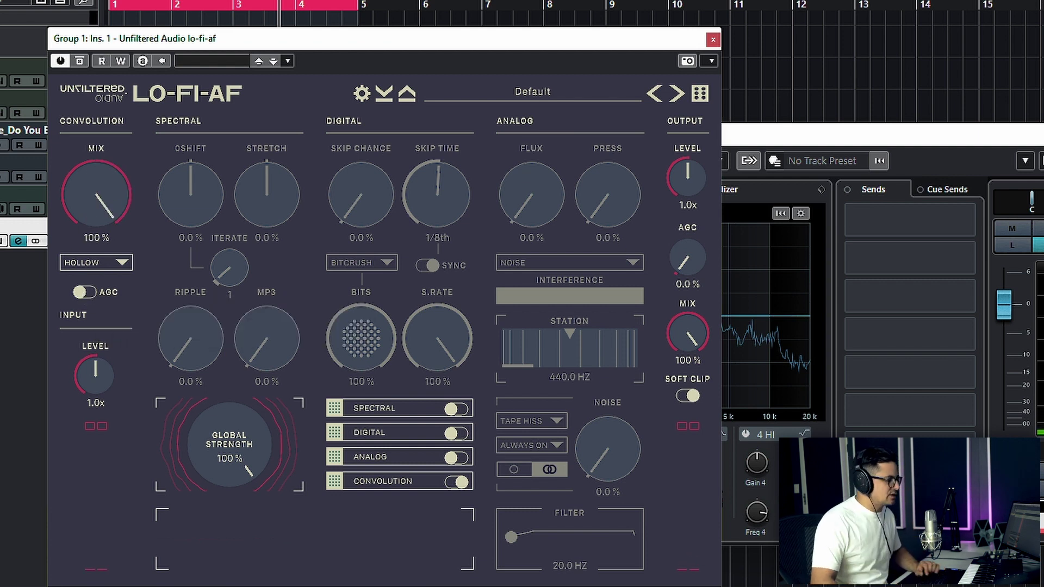
Step: Switch the active section from Convolution to Spectral and audition it with OShift 100%, Iterate 21 and Stretch -95.2%
left_click(462, 409)
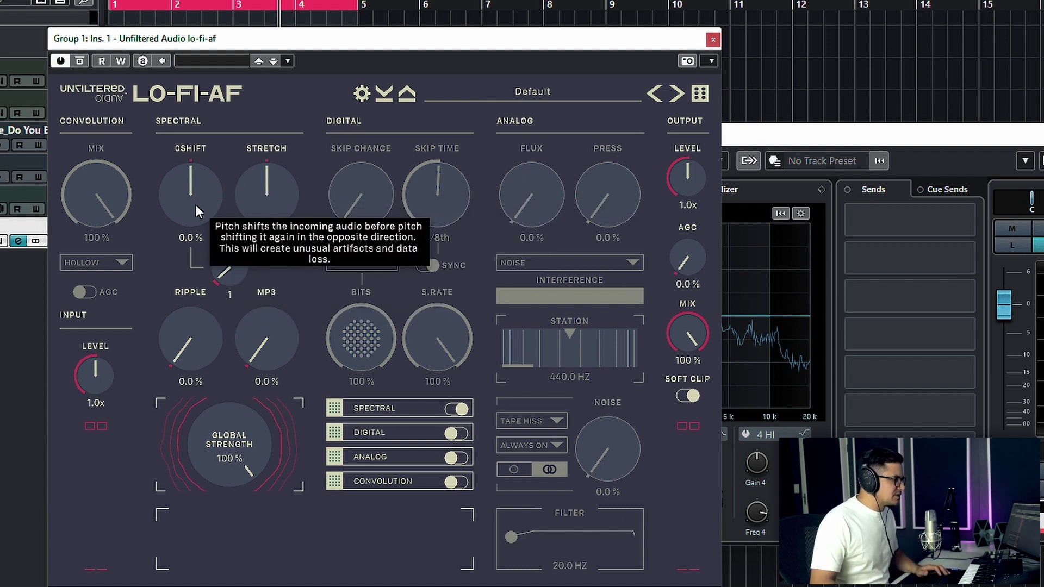
left_click_drag(187, 209, 202, 286)
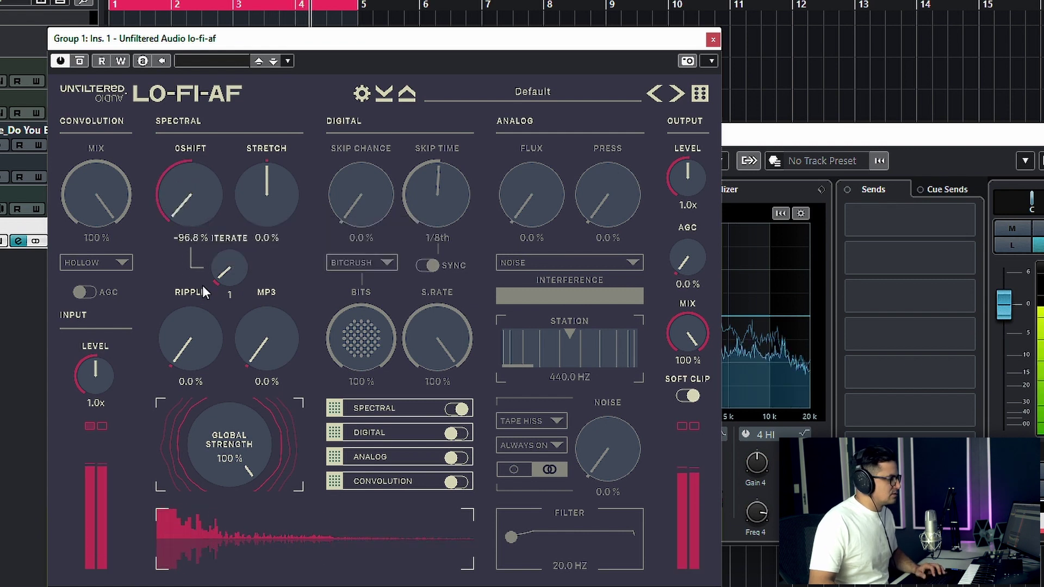
left_click_drag(266, 194, 292, 94)
left_click_drag(195, 198, 211, 43)
left_click_drag(230, 256, 249, 153)
left_click_drag(266, 193, 197, 306)
key("space")
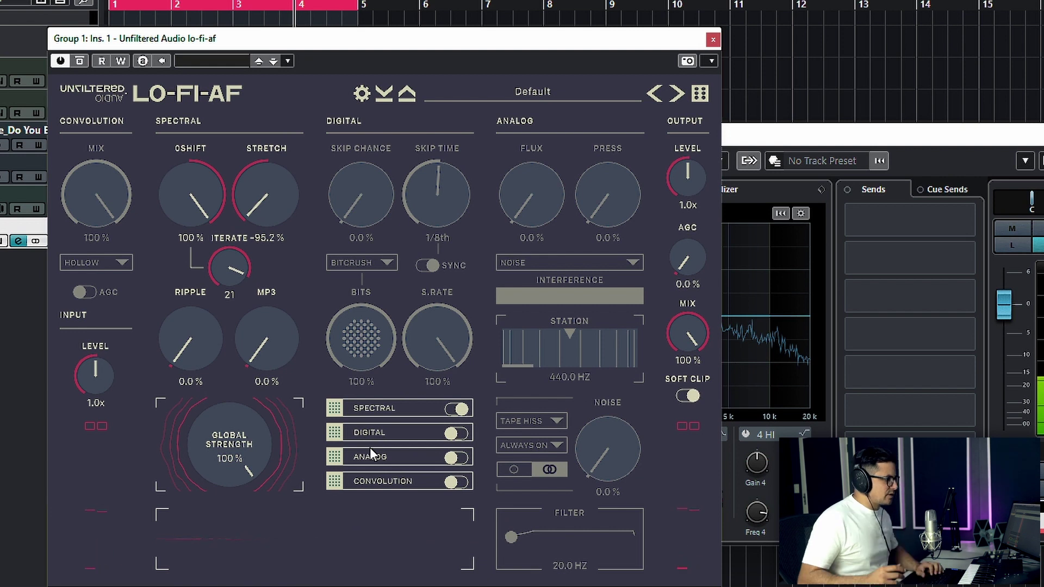
Step: Reset the Spectral section's OShift and Stretch to 0% and Iterate to 1
double_click(189, 199)
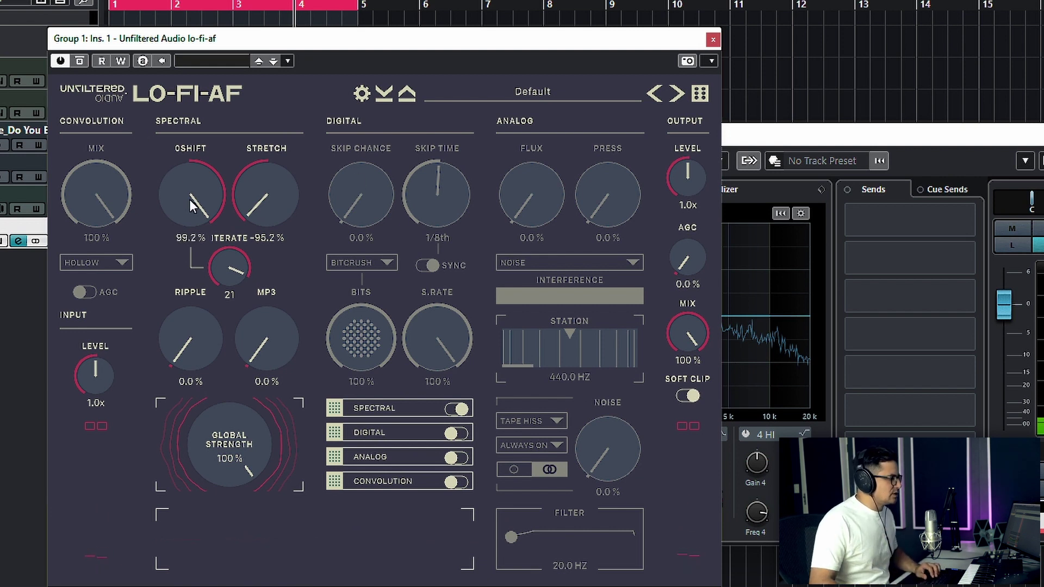
double_click(279, 214)
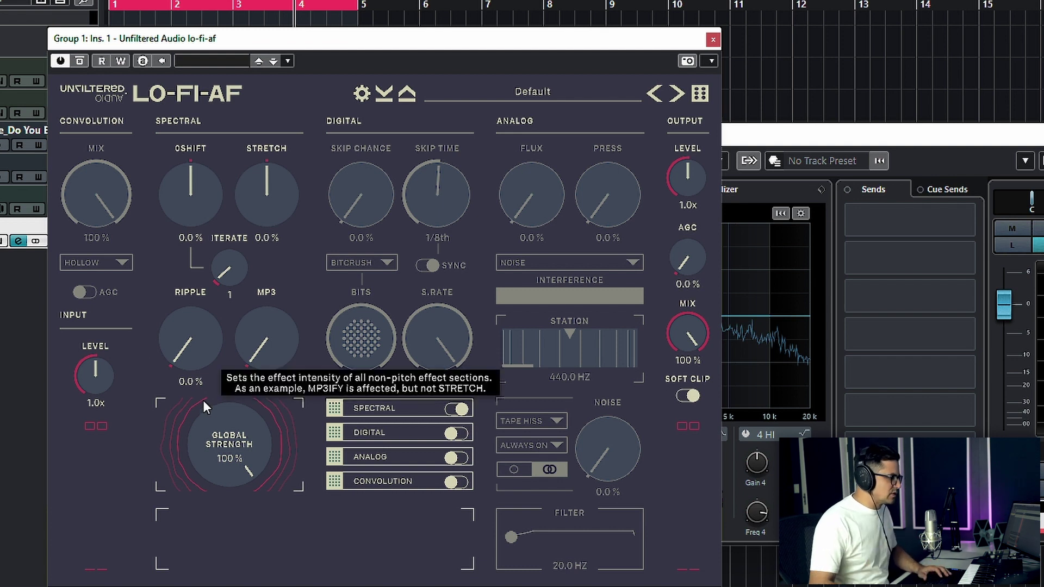
Step: Play the loop and audition the Spectral section with Ripple raised to 86.4% and MP3 to 100%
key("space")
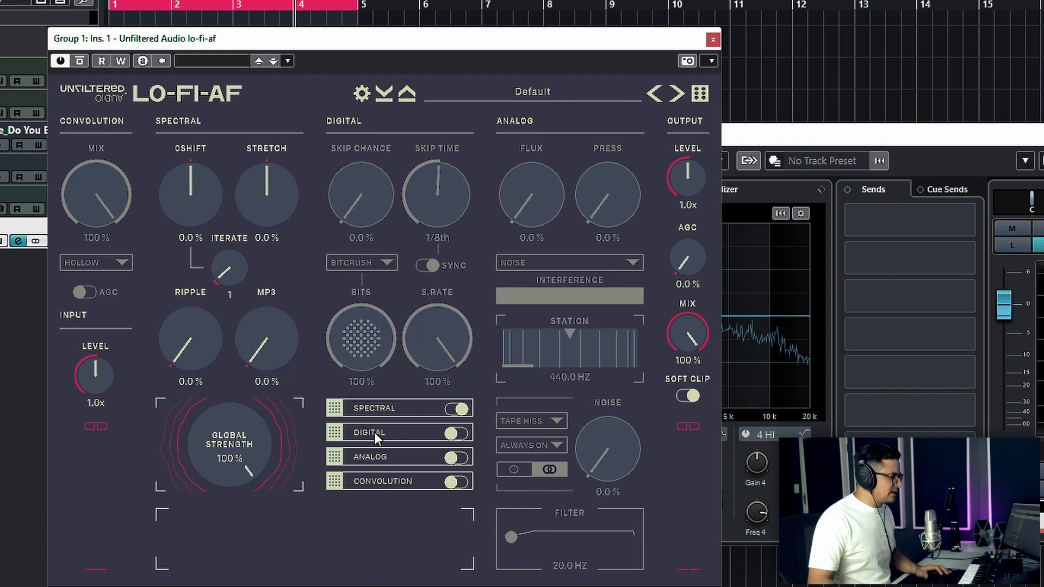
left_click_drag(277, 360, 290, 239)
left_click_drag(169, 380, 188, 303)
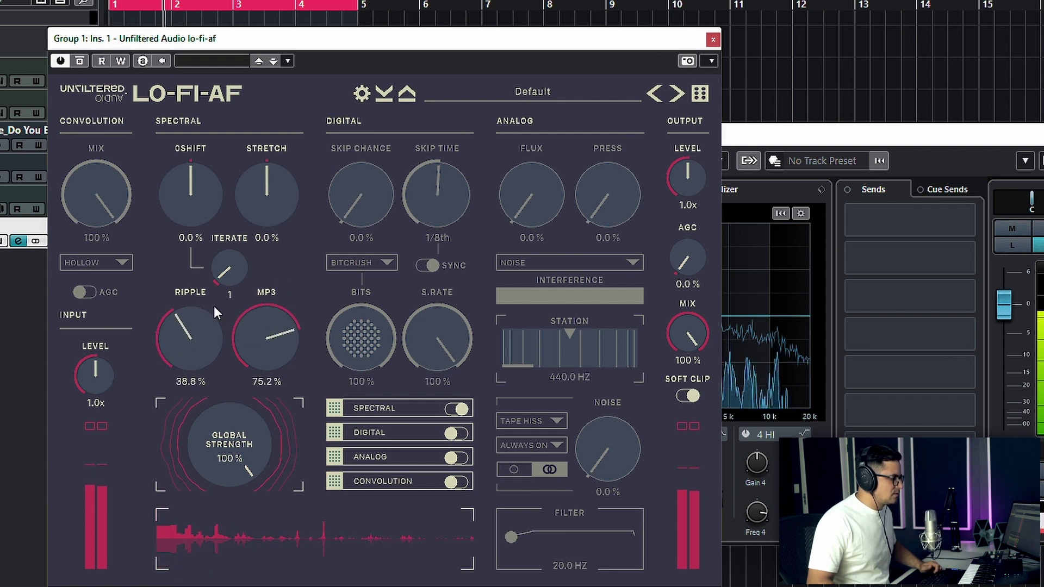
left_click_drag(274, 343, 276, 422)
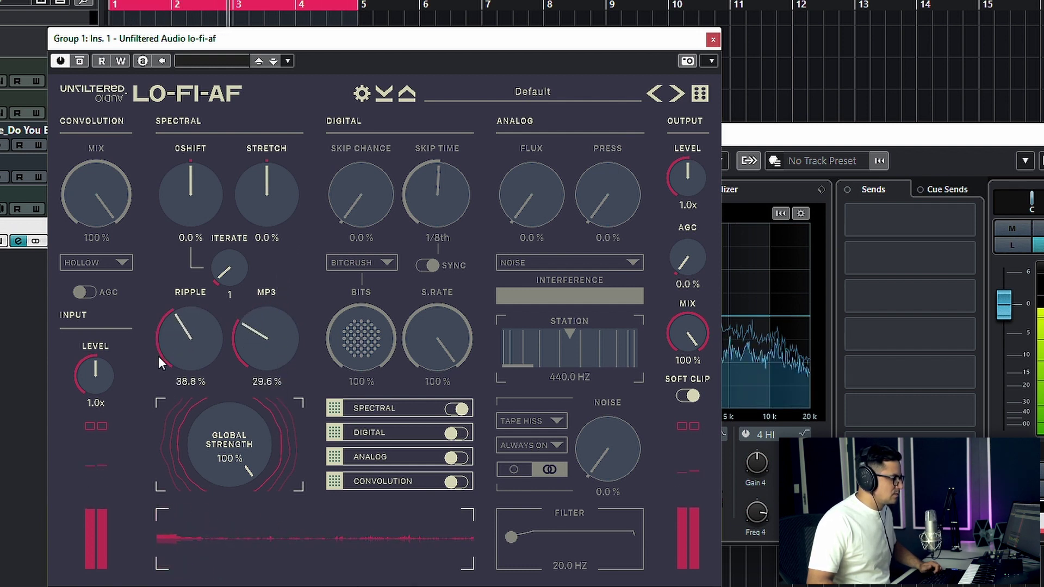
left_click_drag(159, 356, 205, 291)
left_click_drag(240, 338, 302, 243)
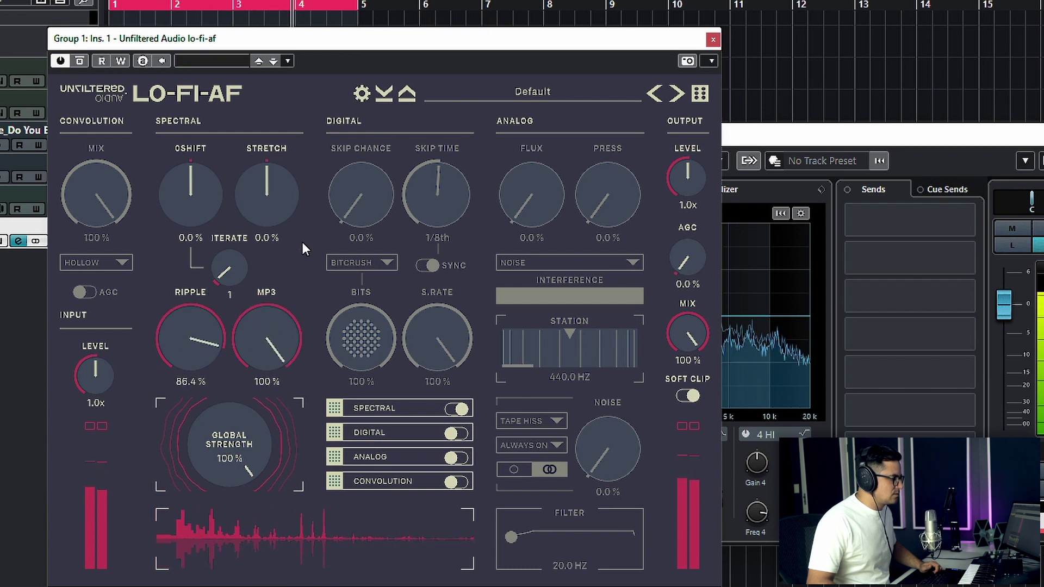
Step: Try Ripple at 12% with MP3 at 21.6%, and return both Spectral controls to 0%
left_click_drag(265, 279, 216, 500)
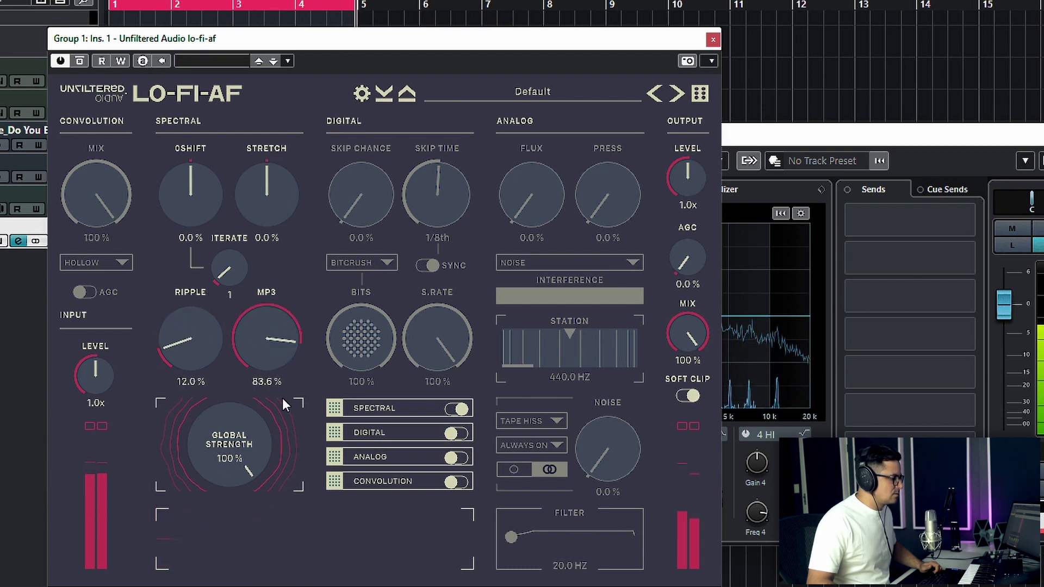
left_click_drag(283, 398, 285, 426)
left_click_drag(288, 391, 288, 435)
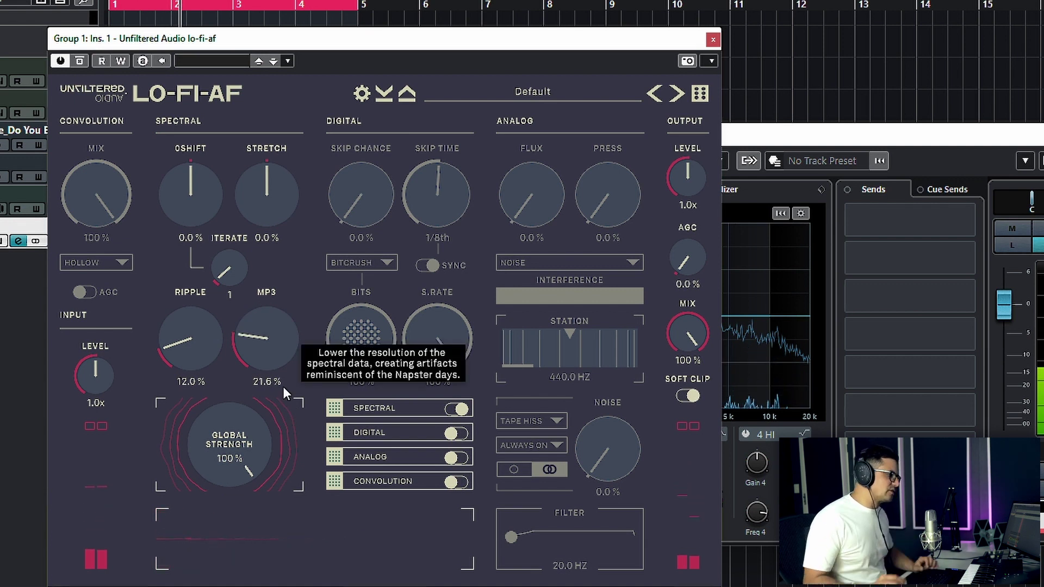
left_click_drag(220, 362, 230, 377)
left_click_drag(267, 348, 267, 391)
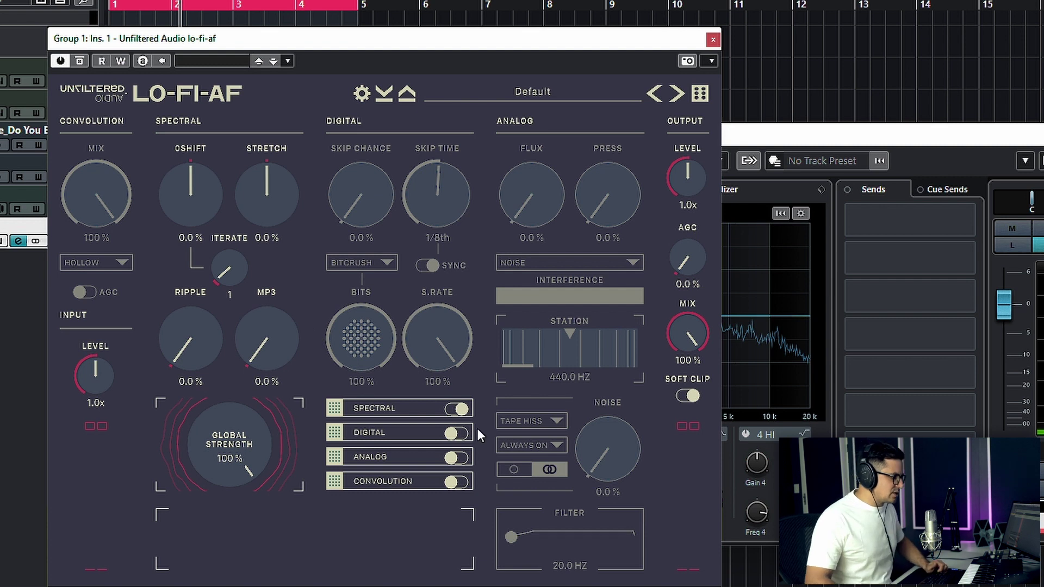
Step: Switch the active section from Spectral to Digital and play the loop while trying the S.Rate control
left_click(459, 409)
left_click(454, 433)
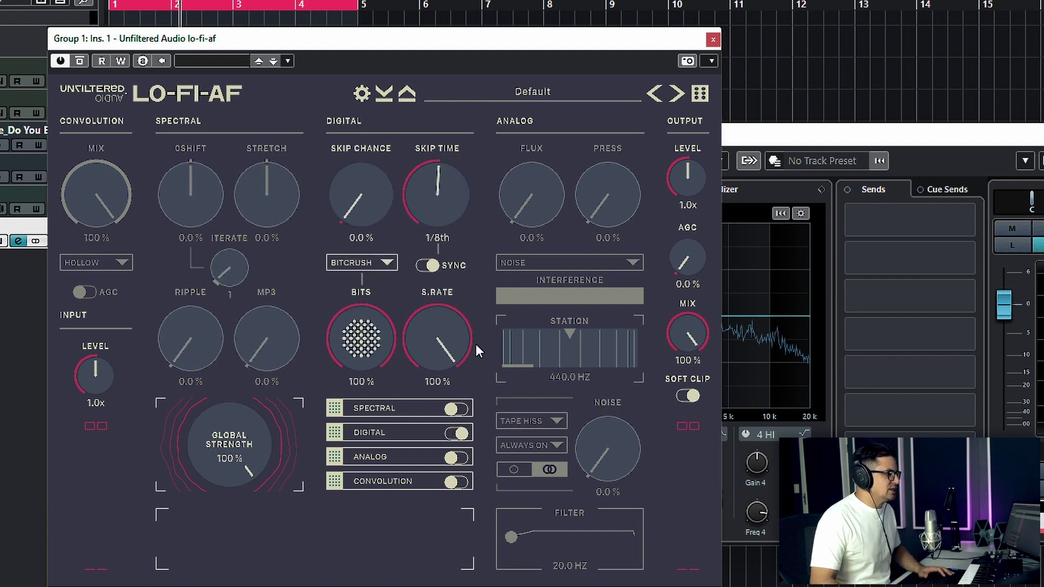
key("space")
left_click_drag(459, 346, 487, 240)
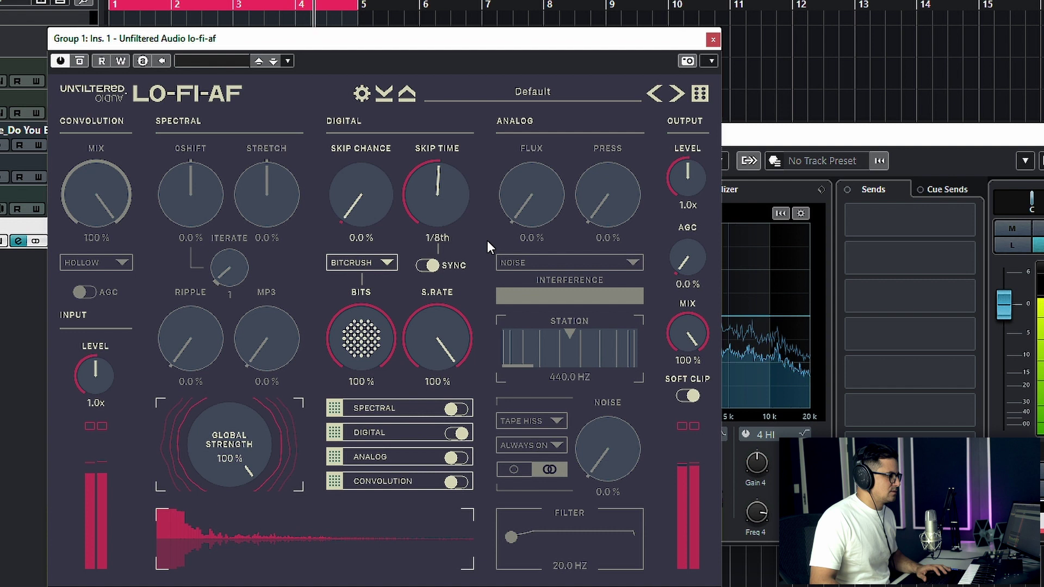
Step: Set the Bitcrush Bits amount to 31.6% in the Digital section and the output AGC to 100%
left_click(383, 264)
left_click(306, 246)
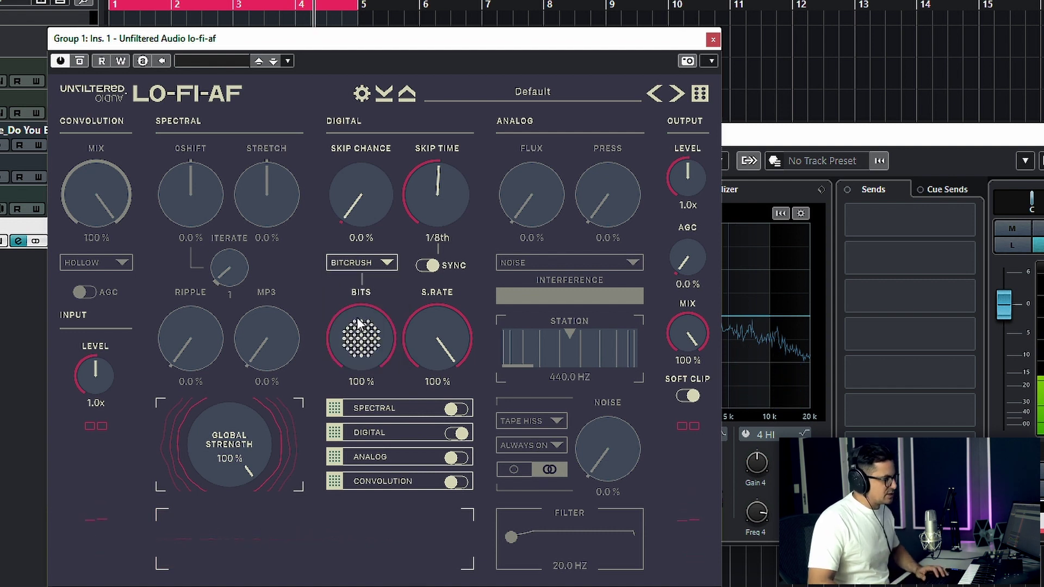
left_click_drag(352, 323, 347, 343)
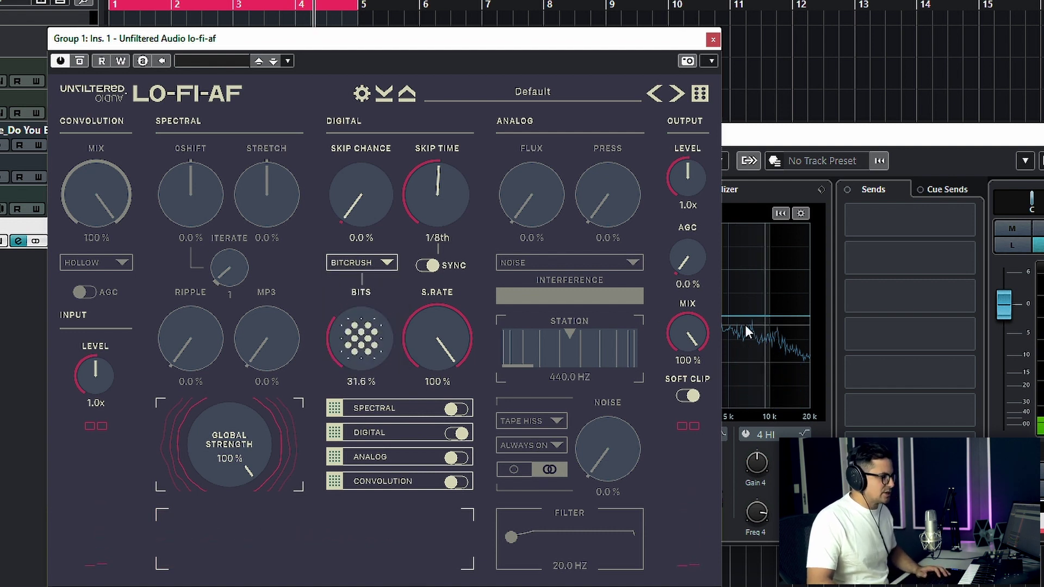
left_click_drag(692, 269, 709, 57)
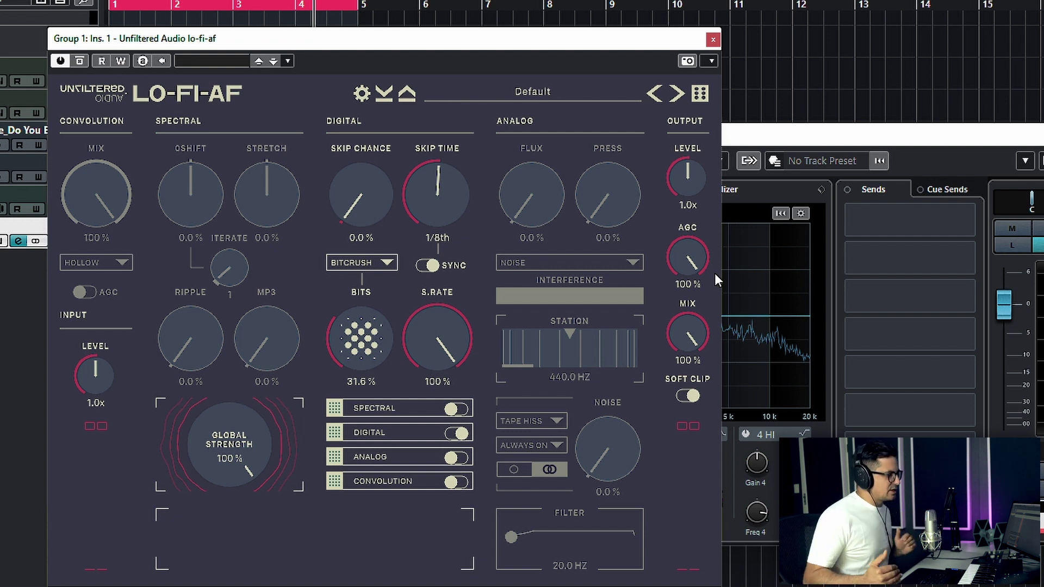
Step: Play the loop and audition the AND crush type in the Digital section with Bits raised to 92.8% and 100%
key("space")
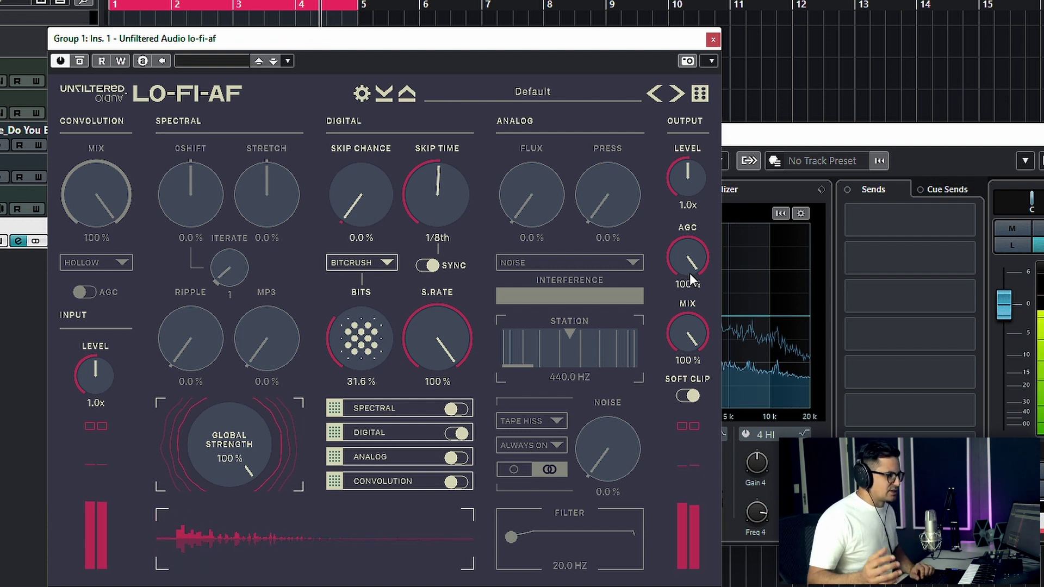
left_click(380, 263)
left_click(385, 289)
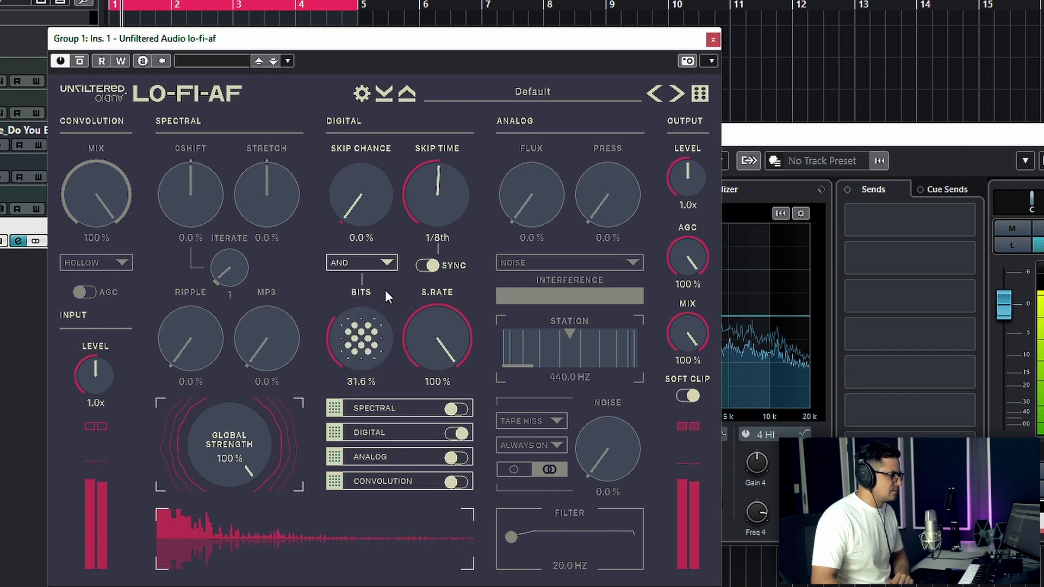
left_click_drag(357, 321, 401, 269)
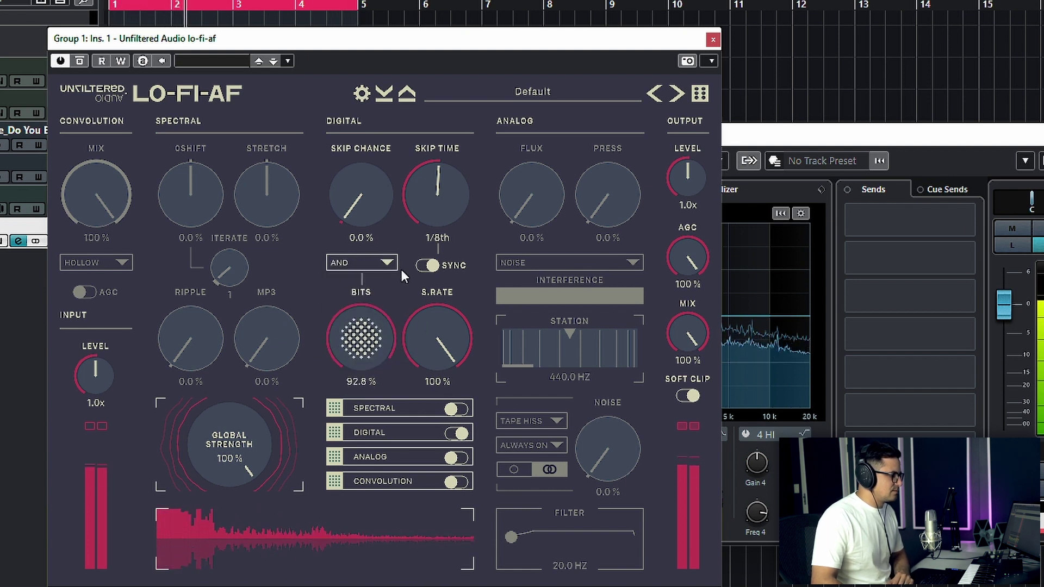
left_click_drag(440, 339, 444, 327)
left_click_drag(334, 337, 335, 304)
Step: Switch the Digital crush type to XOR and try it with Bits at 68.0%
left_click(375, 263)
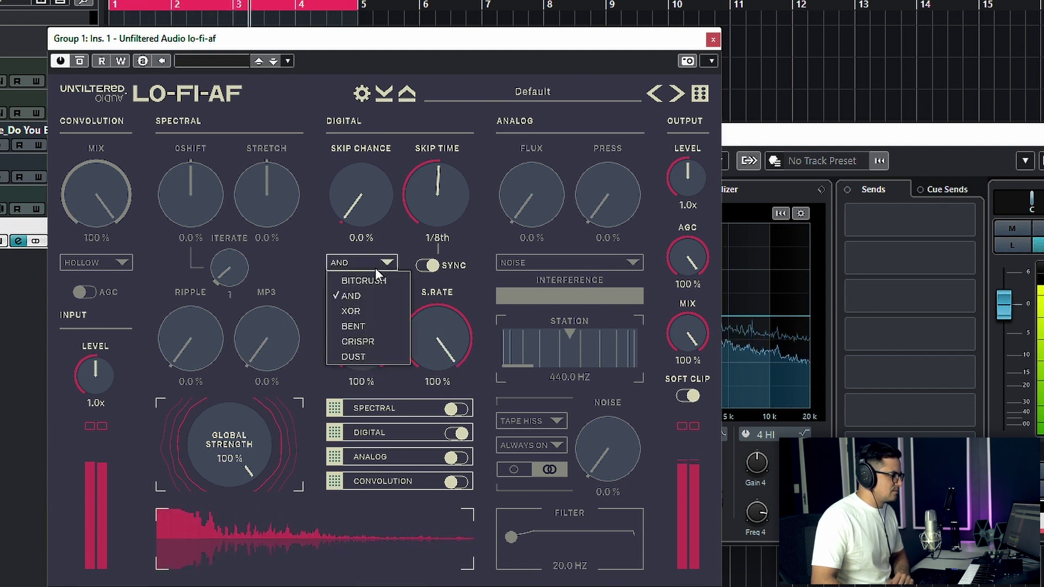
left_click(350, 310)
left_click_drag(393, 335, 387, 392)
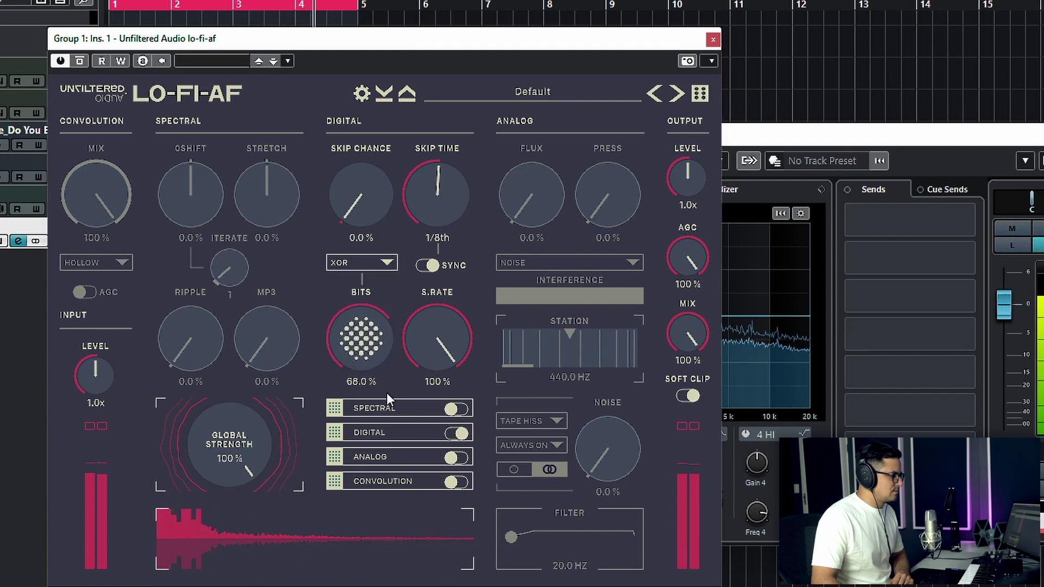
Step: Switch the crush type to CRISPR with the output AGC at 0%, try Bits at 12.4%, and return Bits to 100%
left_click(367, 263)
left_click(361, 340)
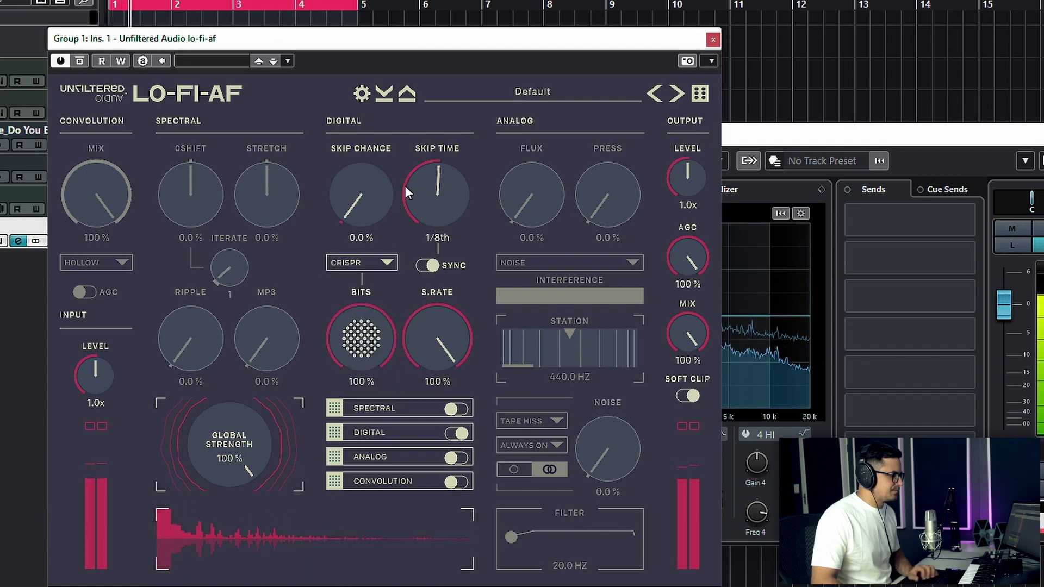
left_click_drag(701, 256, 654, 524)
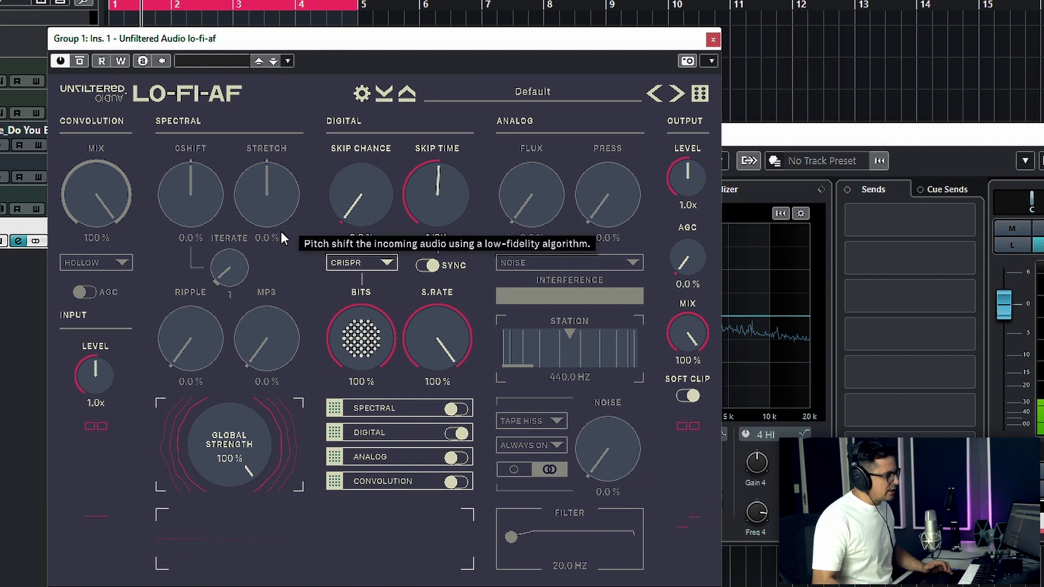
left_click_drag(376, 322, 367, 372)
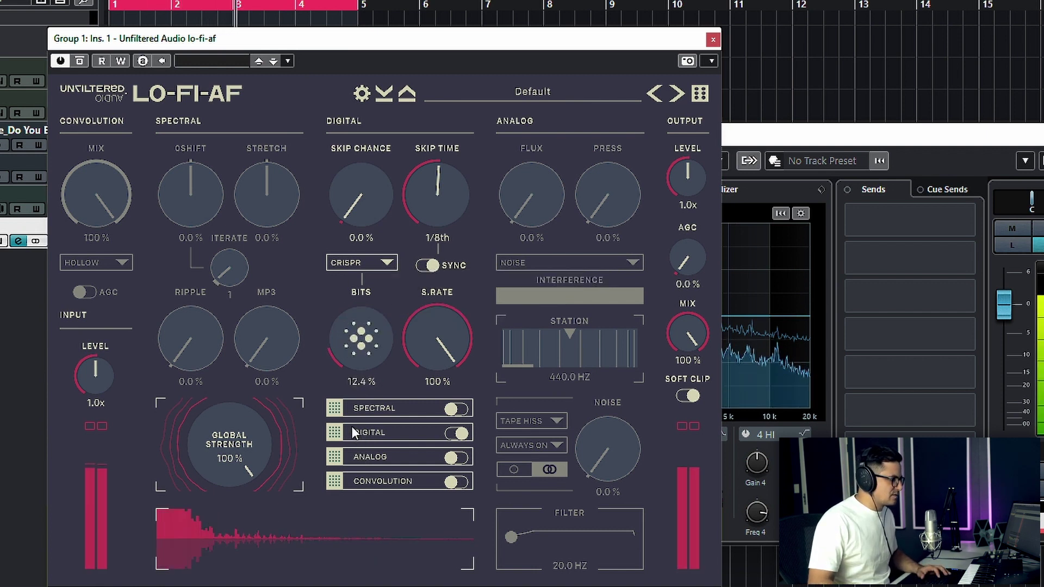
left_click_drag(446, 388, 435, 450)
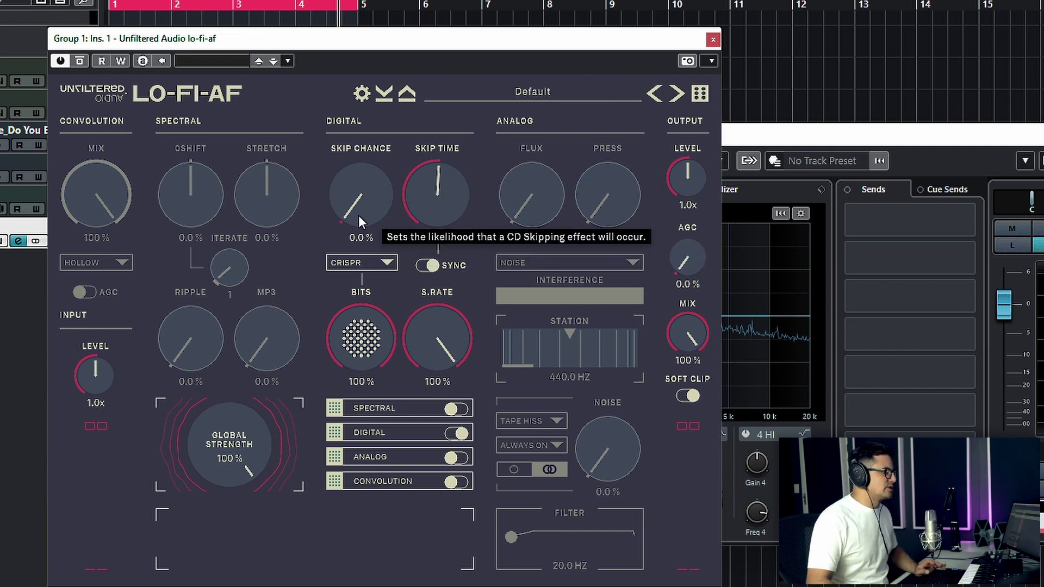
Step: Turn off Skip Time sync and audition CD skipping with Skip Chance at 38.8% and Skip Time at 26.8 ms
left_click(431, 266)
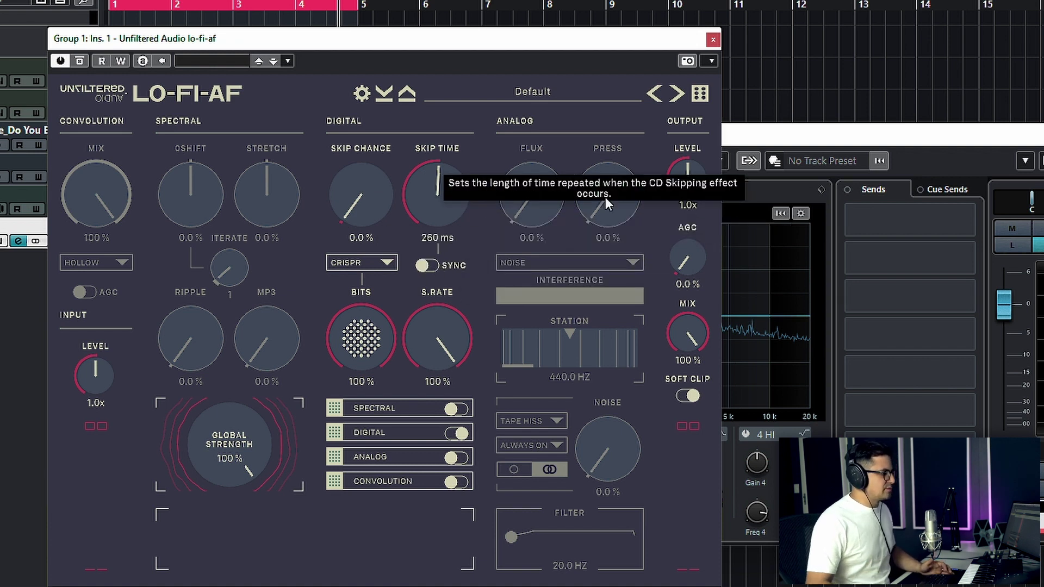
left_click_drag(388, 219, 402, 160)
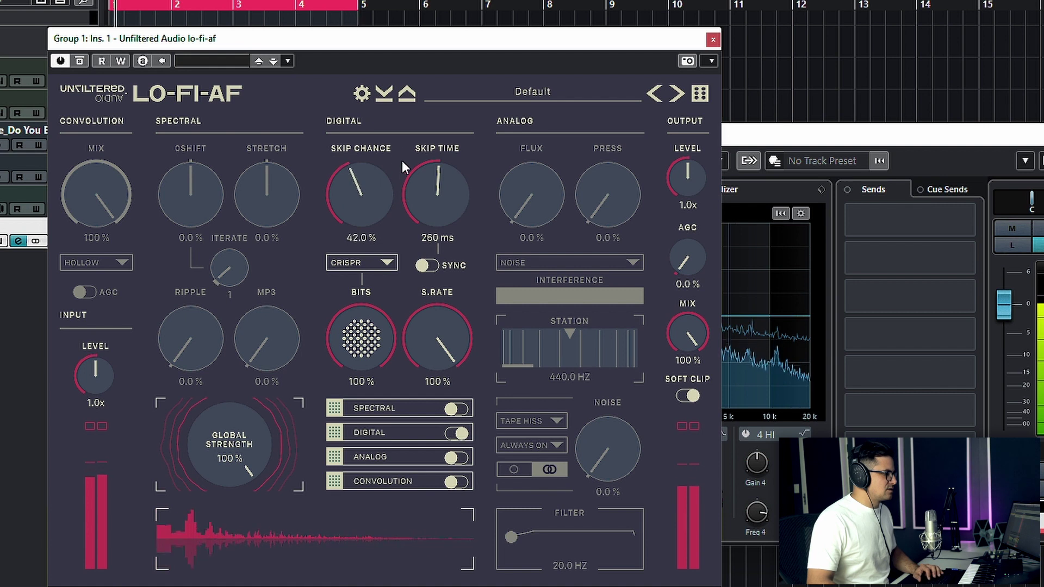
left_click_drag(338, 217, 336, 225)
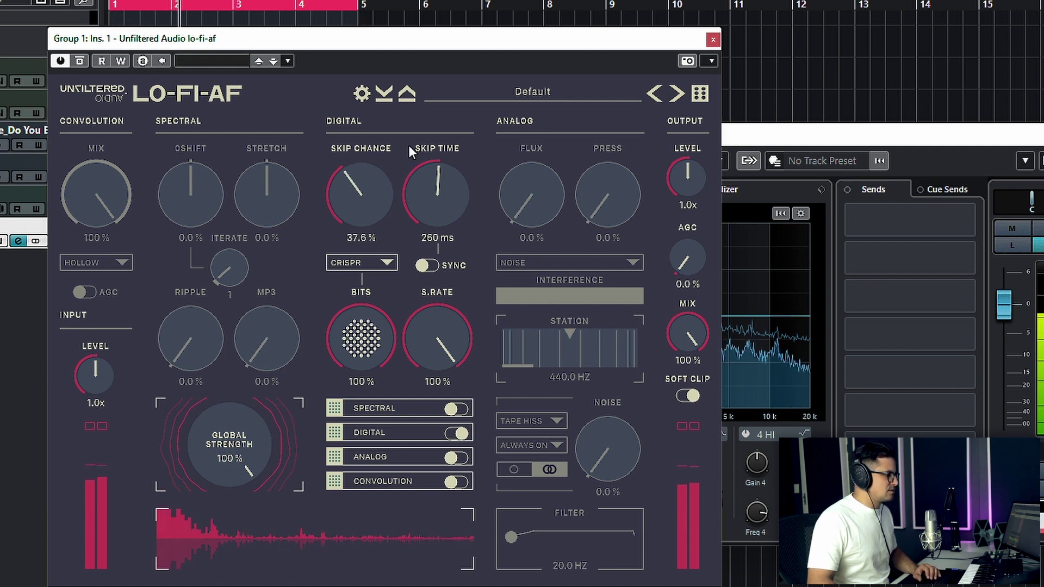
left_click_drag(409, 145, 342, 190)
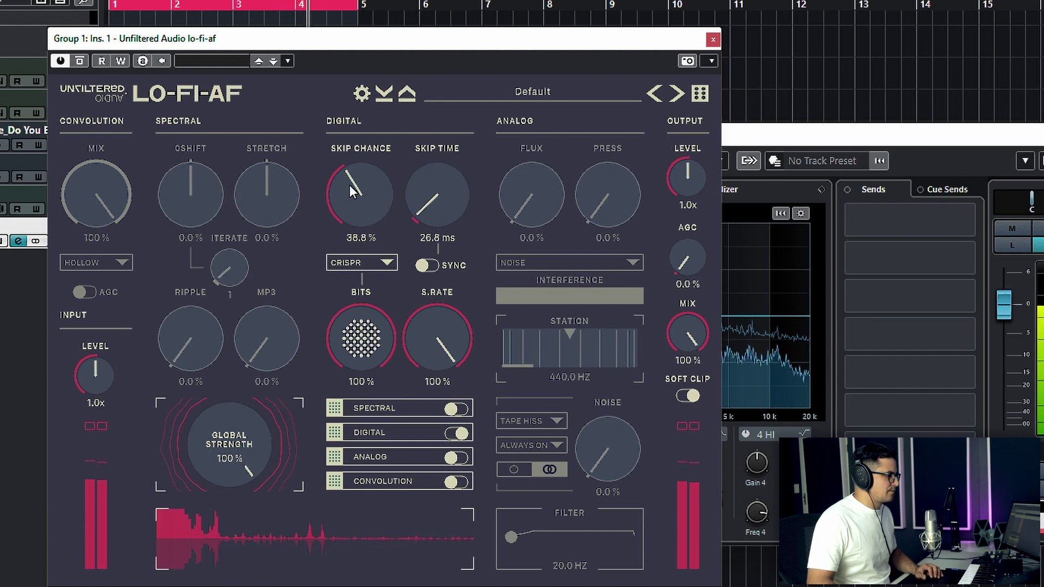
Step: Audition Skip Chance at 100% with Skip Time at 500 ms and at 10.0 ms
left_click_drag(438, 196, 446, 340)
left_click_drag(437, 195, 438, 163)
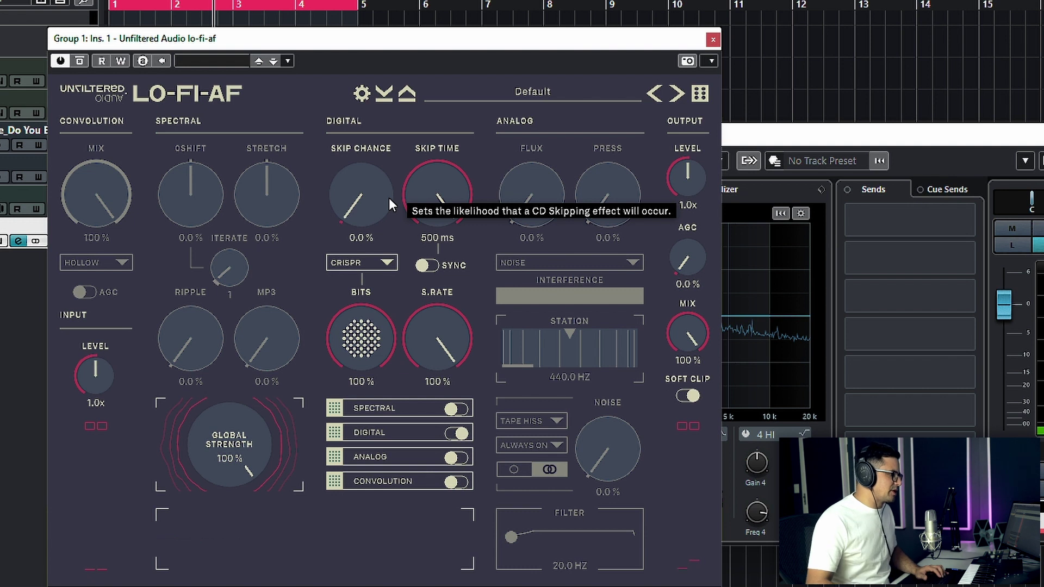
left_click_drag(389, 198, 389, 136)
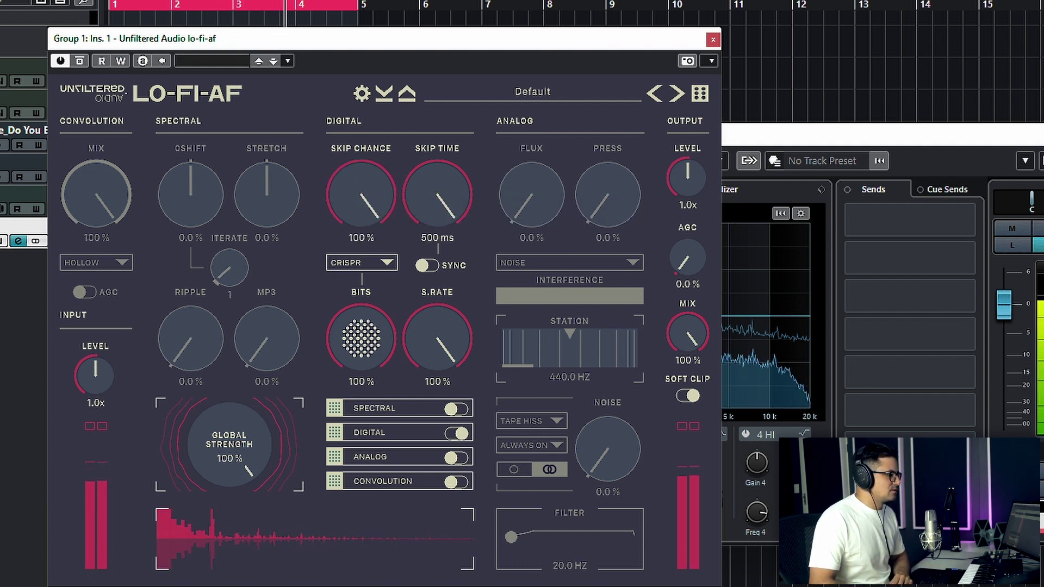
left_click_drag(440, 188, 450, 389)
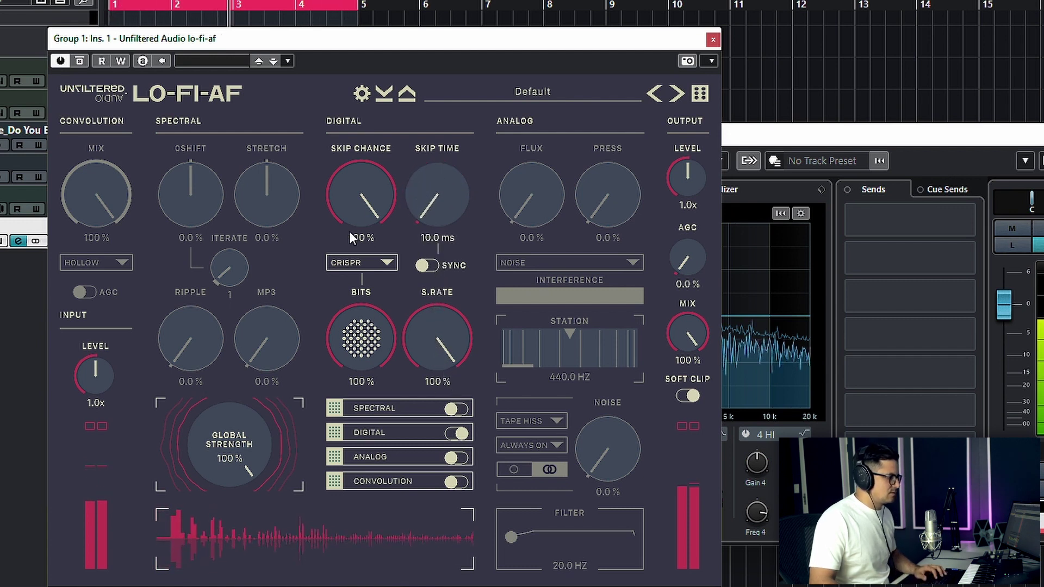
Step: Try further skip settings and return Skip Chance to 0% and Skip Time to 10.0 ms
scroll(353, 228, "down", 3)
left_click_drag(358, 234, 358, 254)
left_click_drag(436, 209, 483, 41)
left_click_drag(364, 190, 378, 337)
left_click_drag(449, 181, 454, 359)
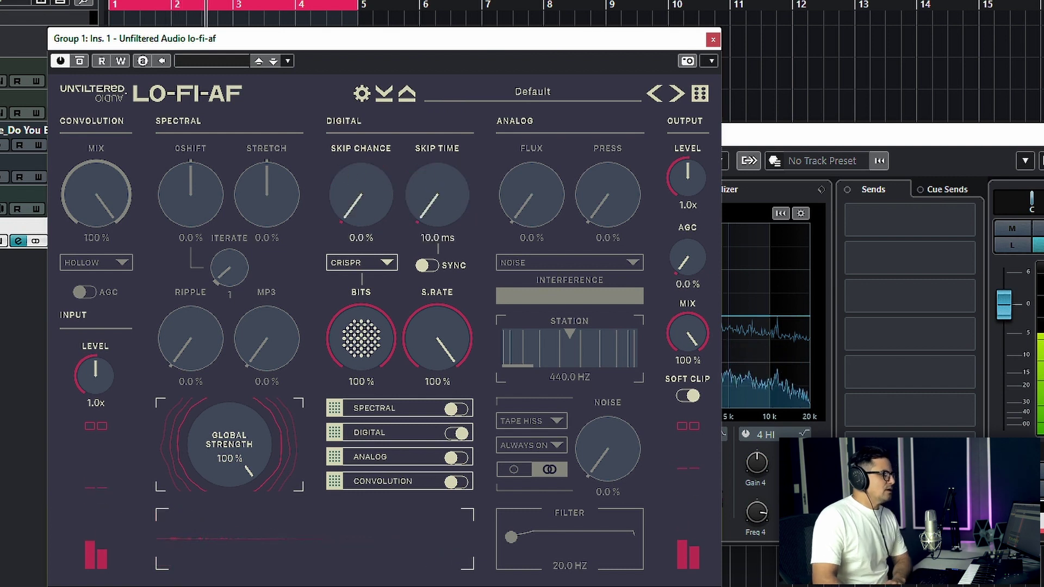
Step: Switch the active section from Digital to Analog and play the loop while raising Flux to 100%
left_click(457, 433)
left_click(457, 457)
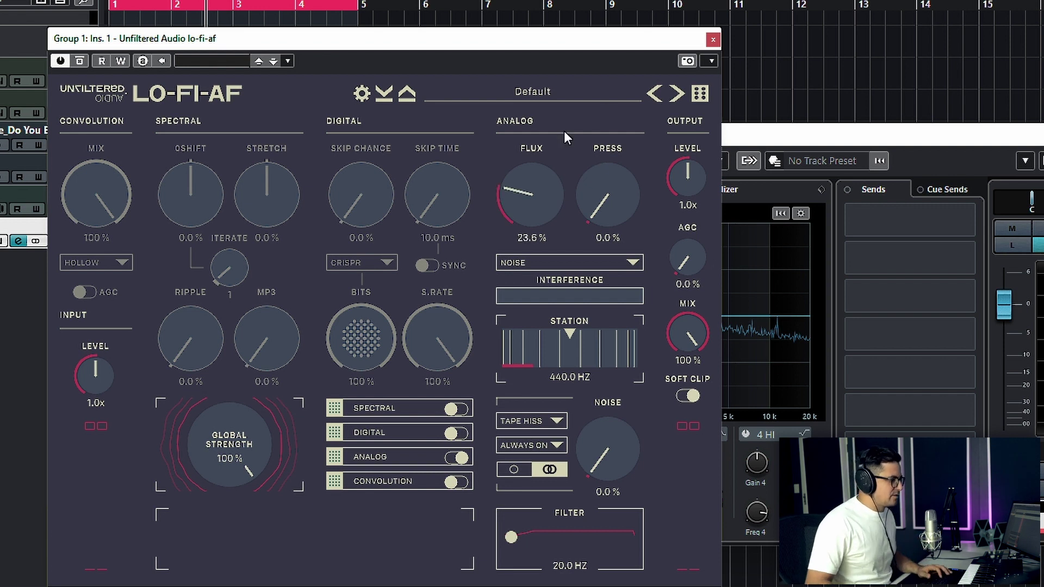
key("space")
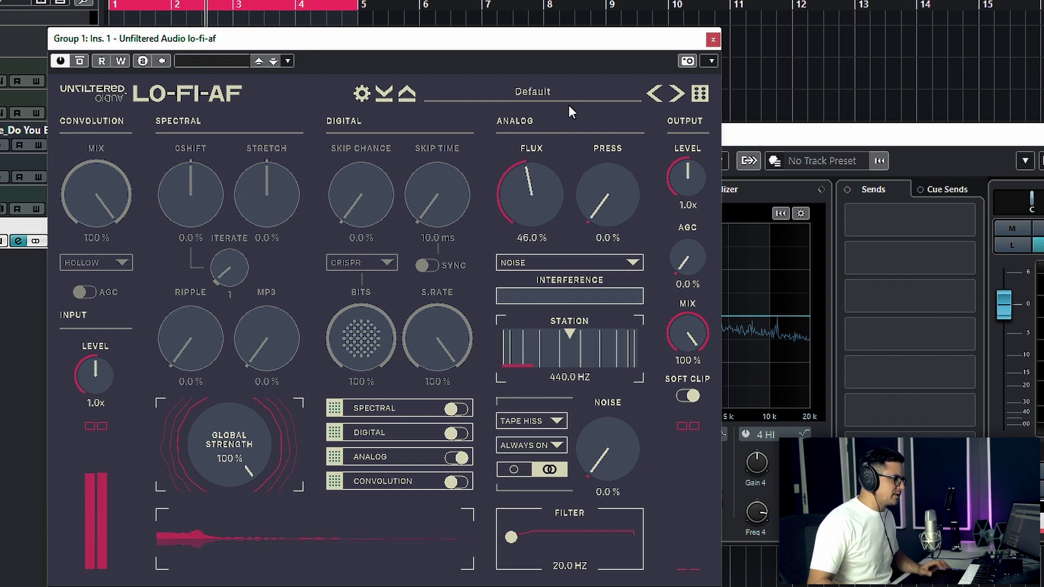
left_click_drag(517, 205, 539, 72)
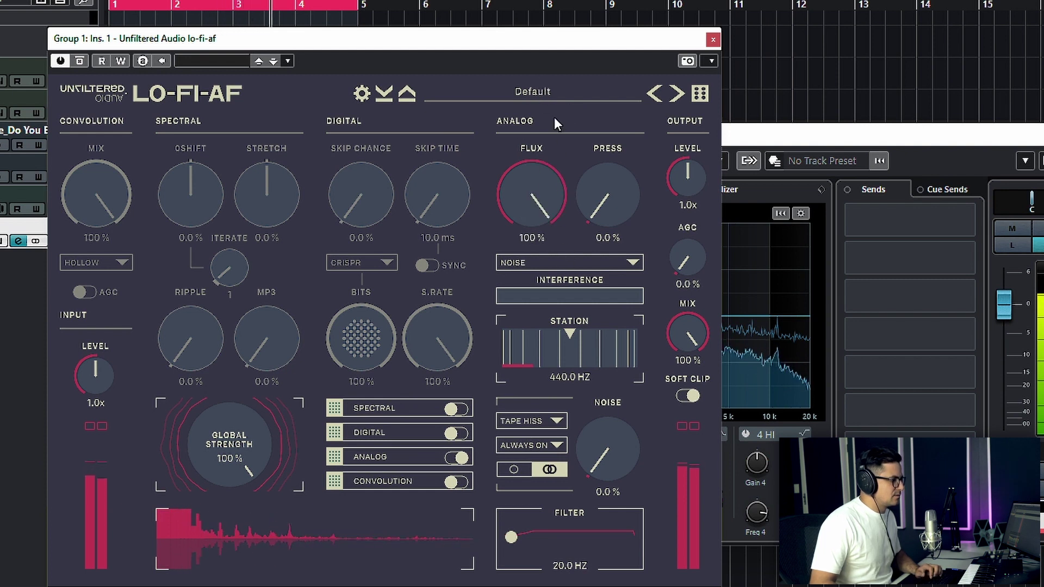
key("space")
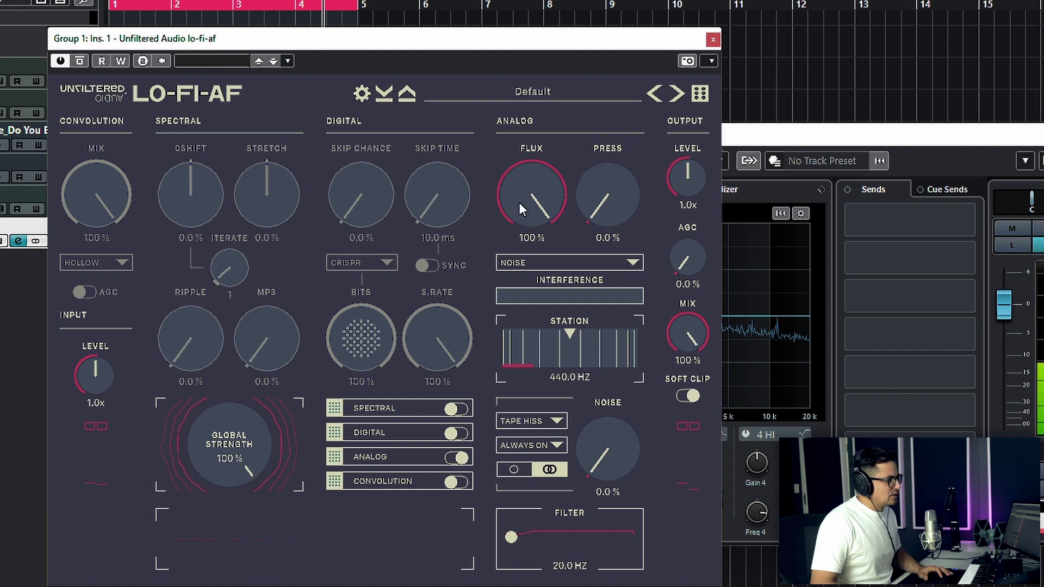
Step: Audition Press at 26.4% and 100% over the loop, and reset both Flux and Press to 0%
mouse_move(511, 207)
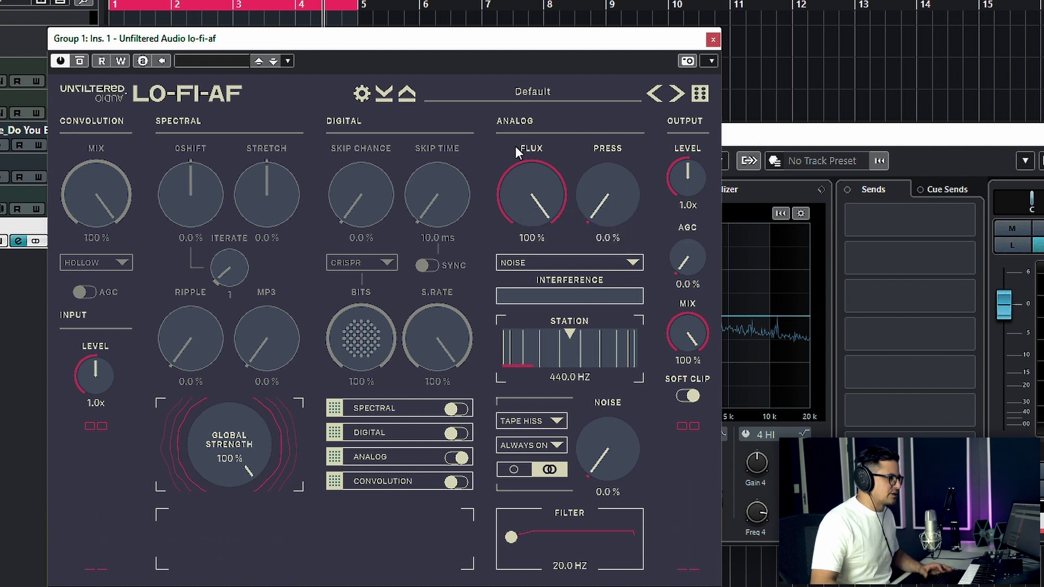
key("space")
mouse_move(524, 185)
left_mouse_down()
mouse_move(525, 311)
mouse_move(537, 285)
mouse_move(539, 217)
mouse_move(527, 282)
mouse_move(534, 195)
left_mouse_up()
left_click_drag(618, 216, 596, 177)
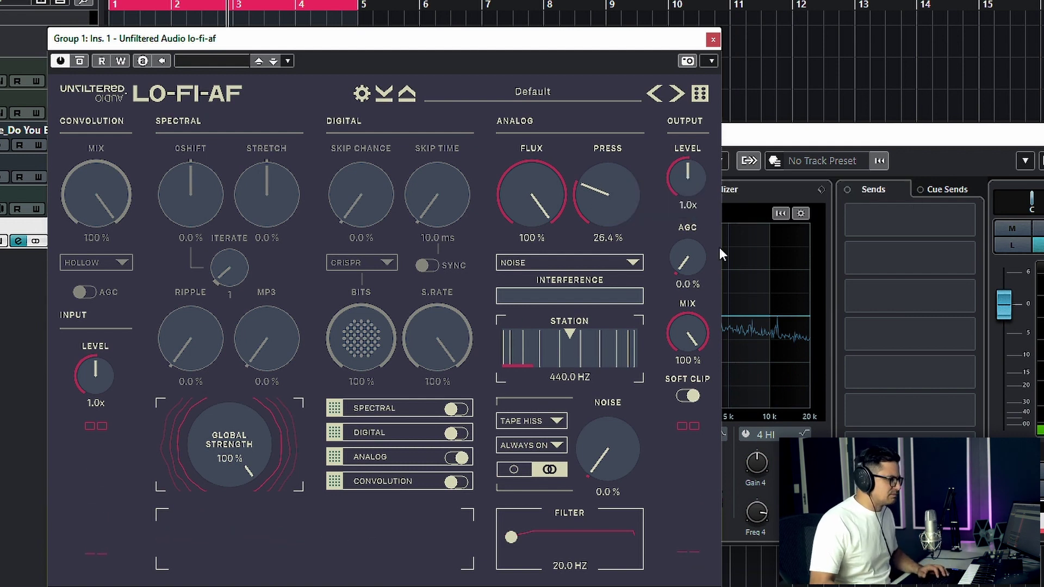
double_click(628, 195)
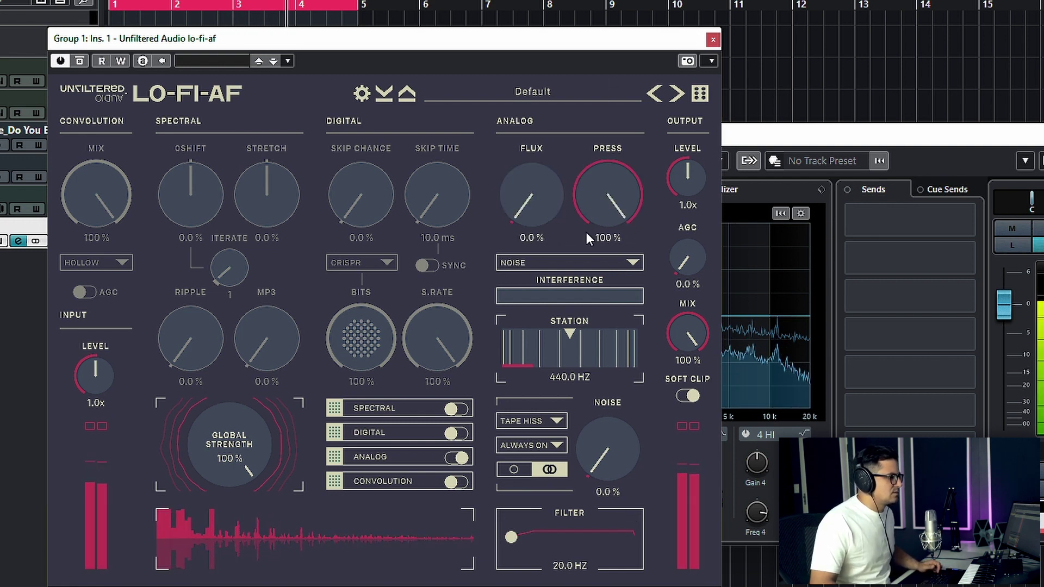
double_click(622, 175)
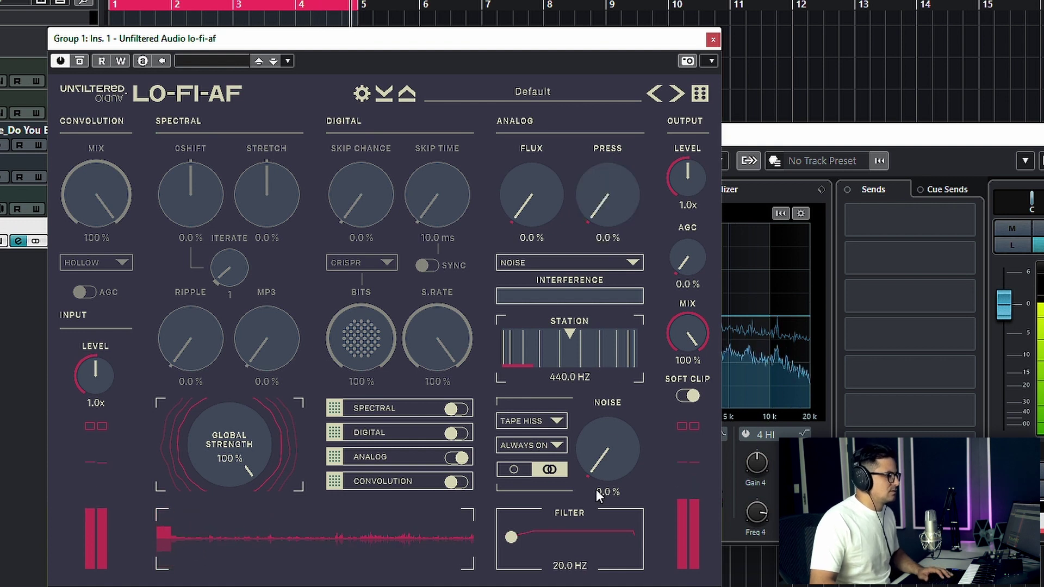
left_click_drag(599, 227, 598, 179)
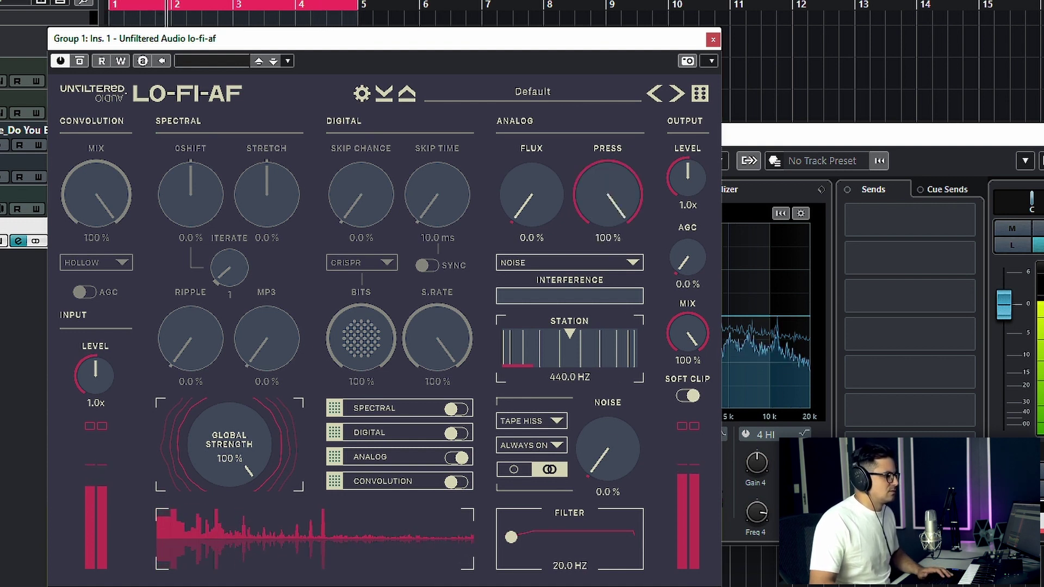
double_click(618, 159)
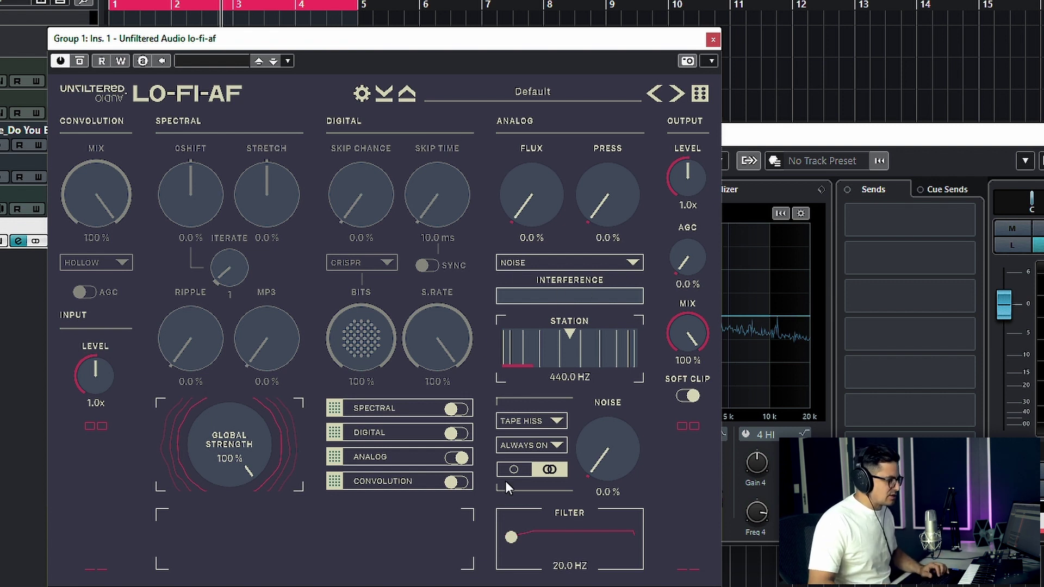
Step: Audition the Noise interference mode with Interference raised past halfway and Station tuned to 965.2 Hz
left_click(561, 263)
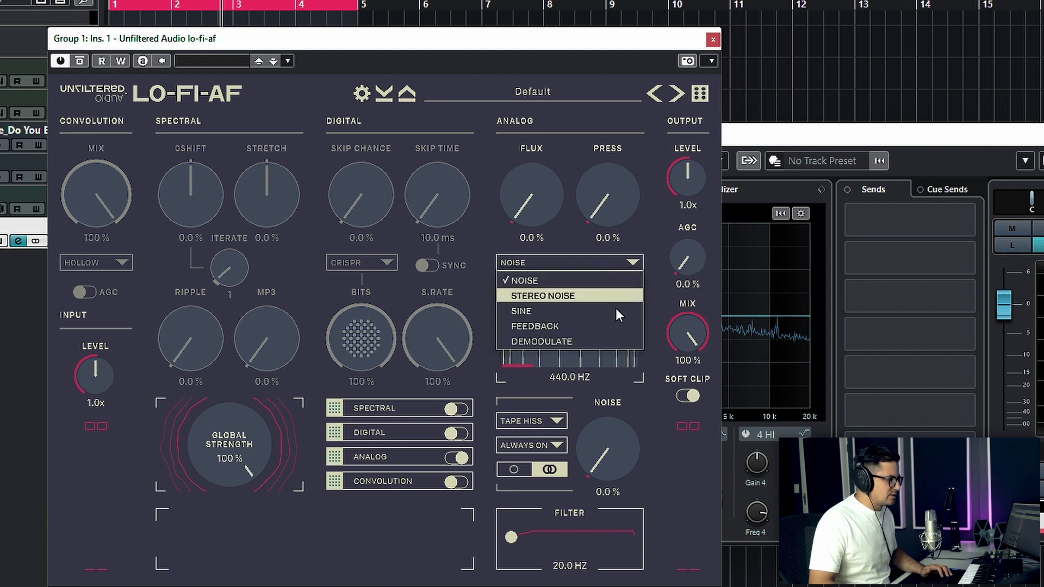
left_click(540, 282)
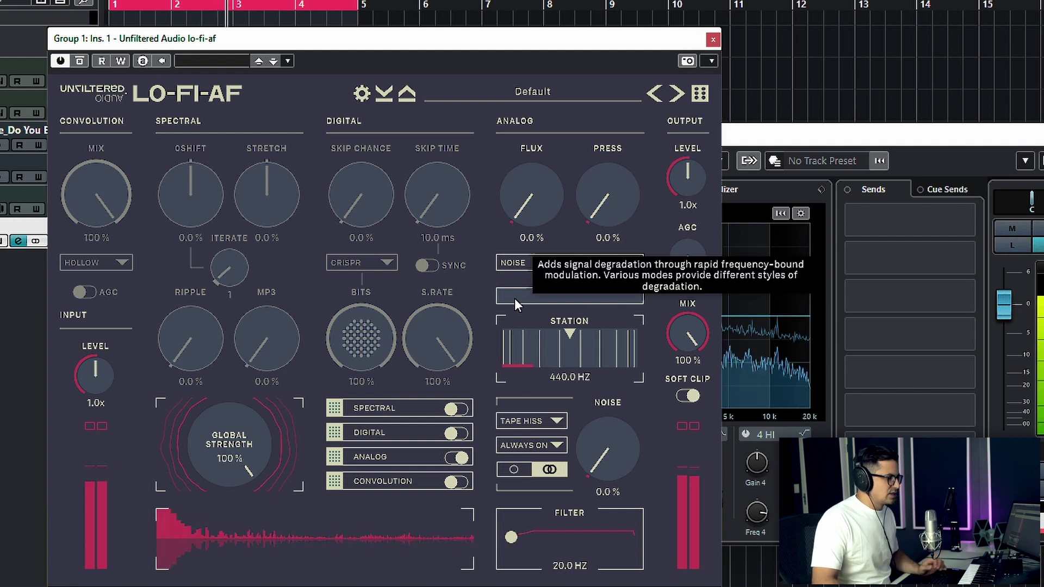
left_click_drag(514, 298, 590, 299)
left_click_drag(581, 344, 546, 338)
Step: Audition the Demodulate interference mode with Station tuned to 322.8 Hz, and bring Interference back down to zero
left_click(547, 263)
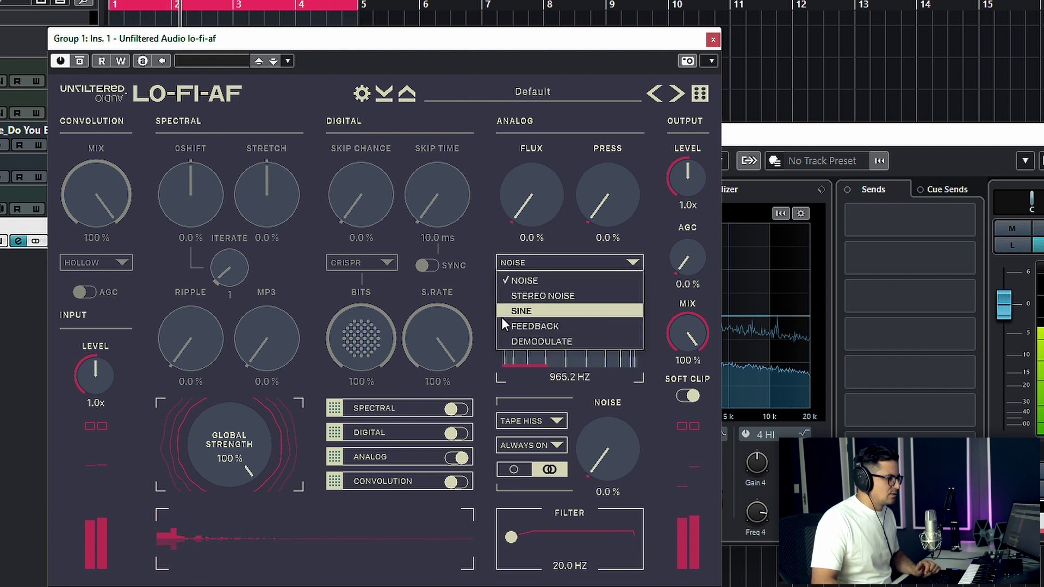
left_click(524, 340)
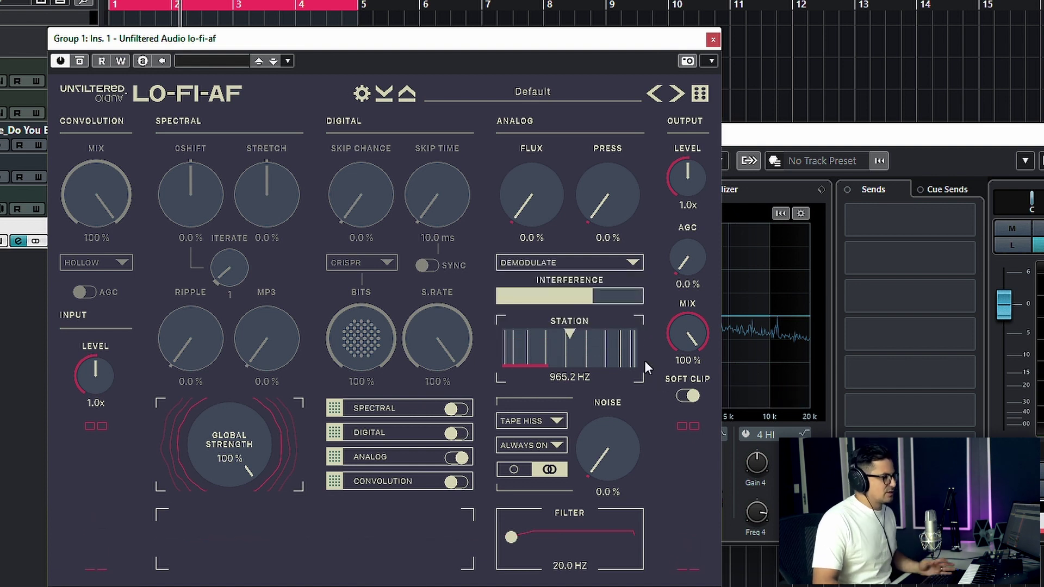
key("space")
left_click_drag(569, 295, 627, 300)
left_click_drag(598, 342, 550, 373)
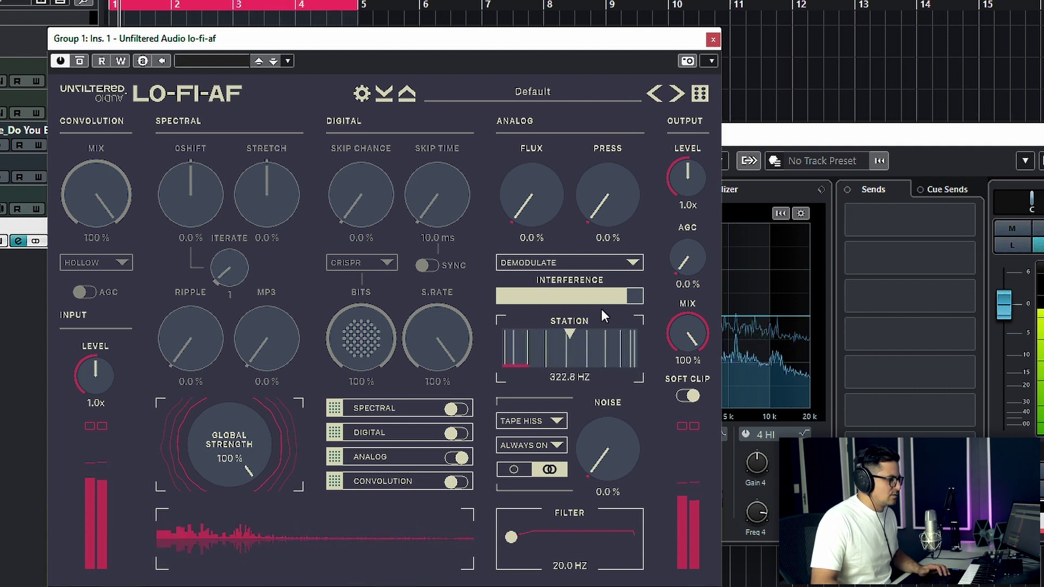
left_click_drag(549, 301, 521, 304)
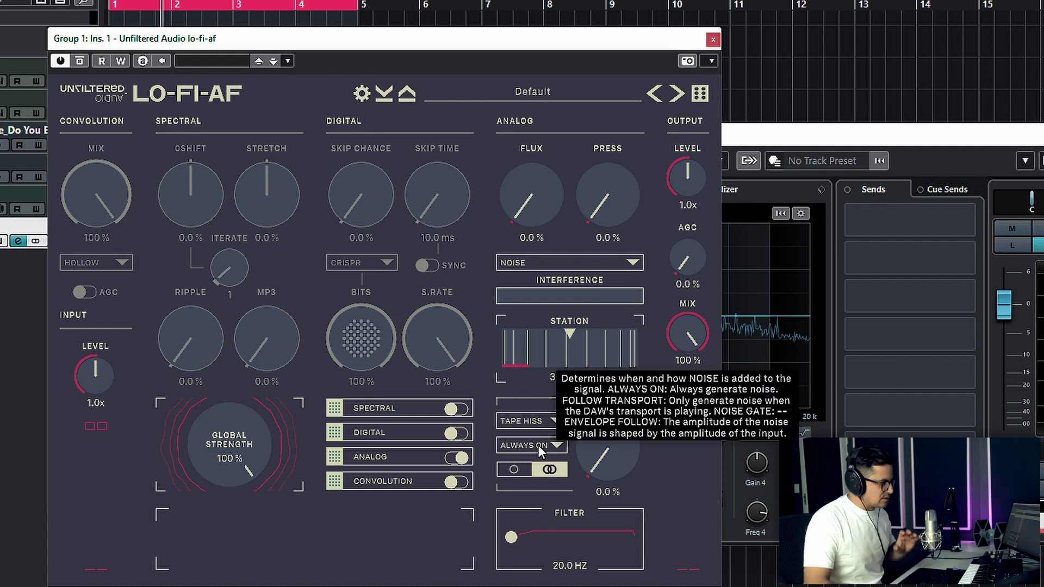
Step: Check the options for when noise is generated in the Analog section, keeping Always On
left_click(559, 445)
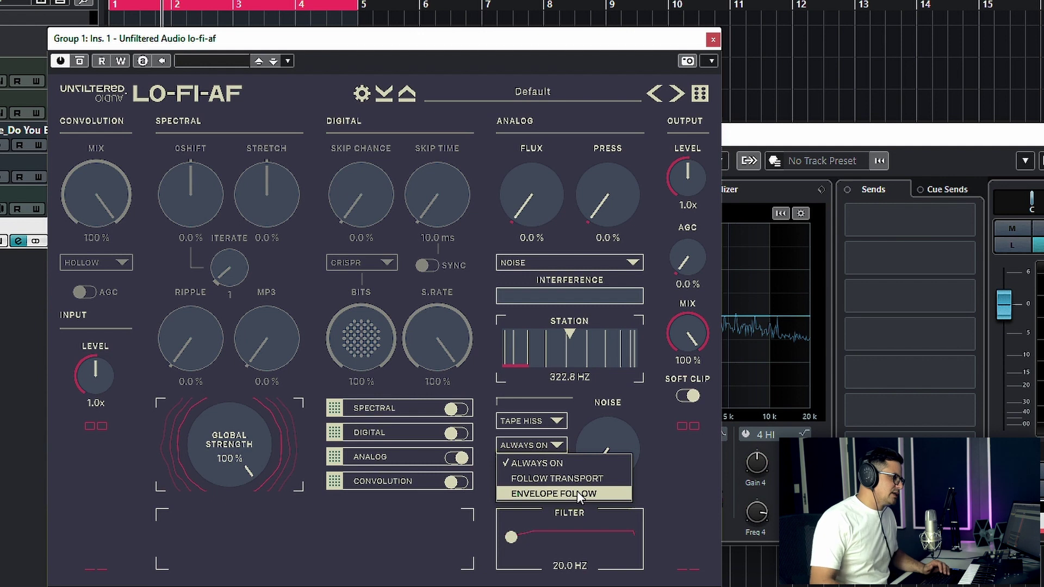
left_click(644, 524)
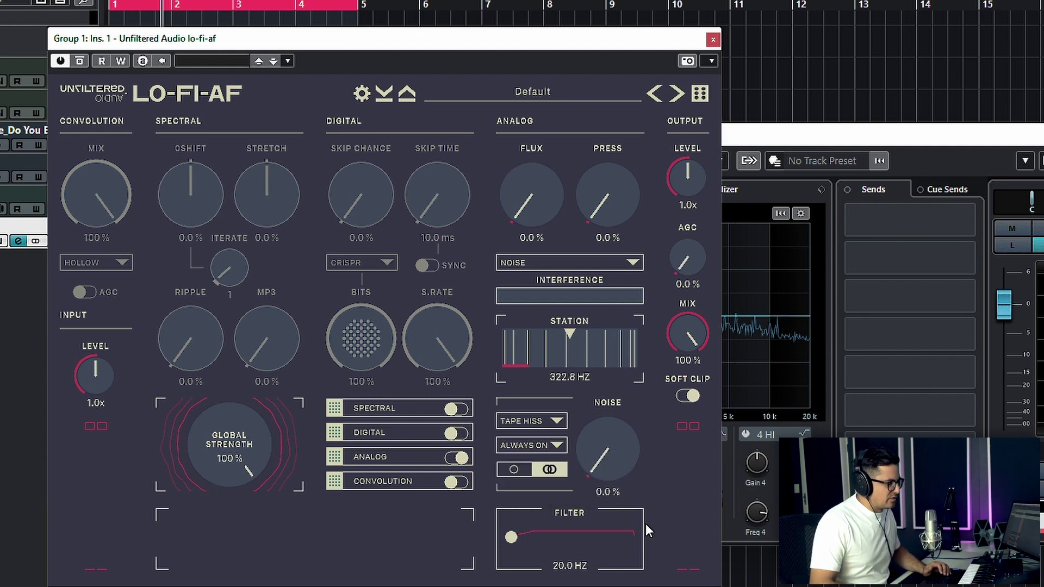
Step: Choose the Cell Phone noise from the Media types in the Analog section and raise Noise to 83.6%
left_click(544, 421)
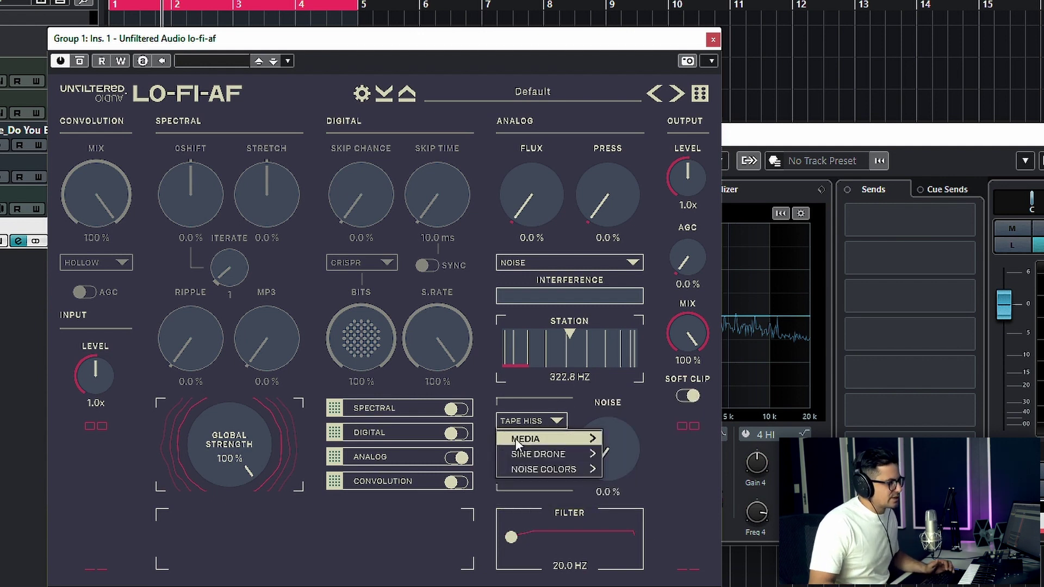
left_click(644, 450)
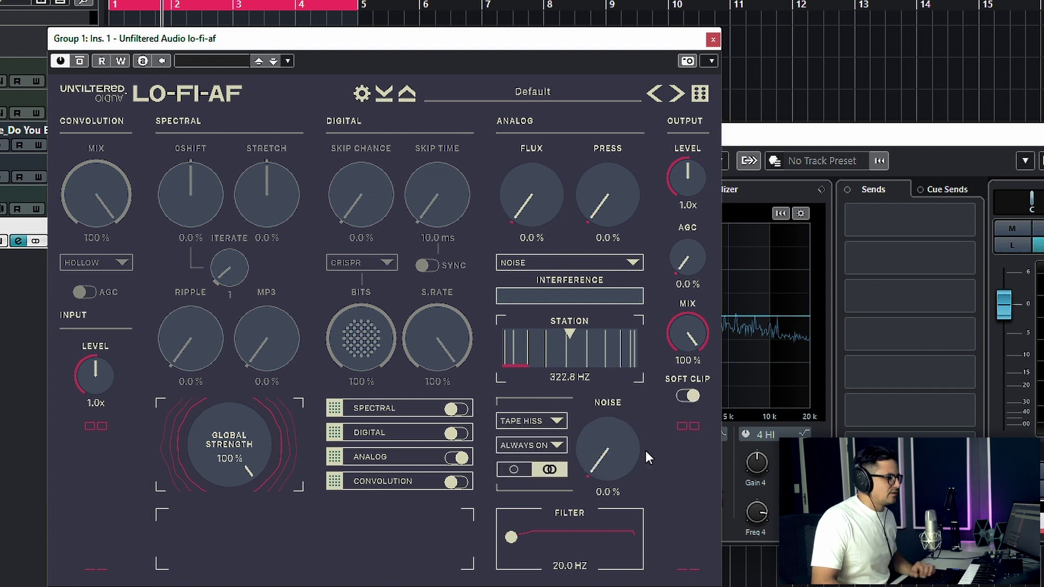
left_click(540, 425)
mouse_move(576, 436)
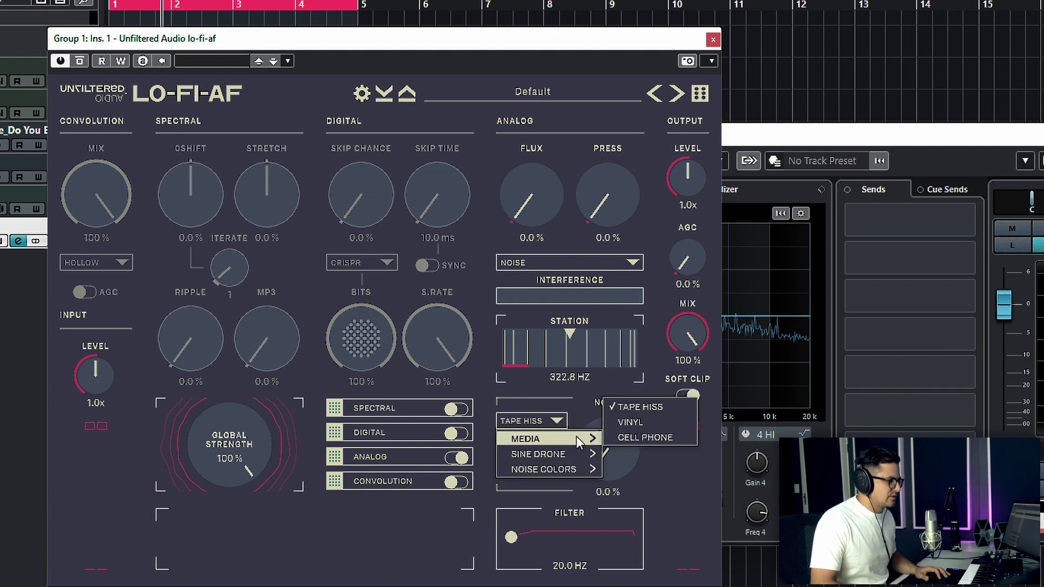
left_click(661, 436)
left_click_drag(603, 451, 625, 318)
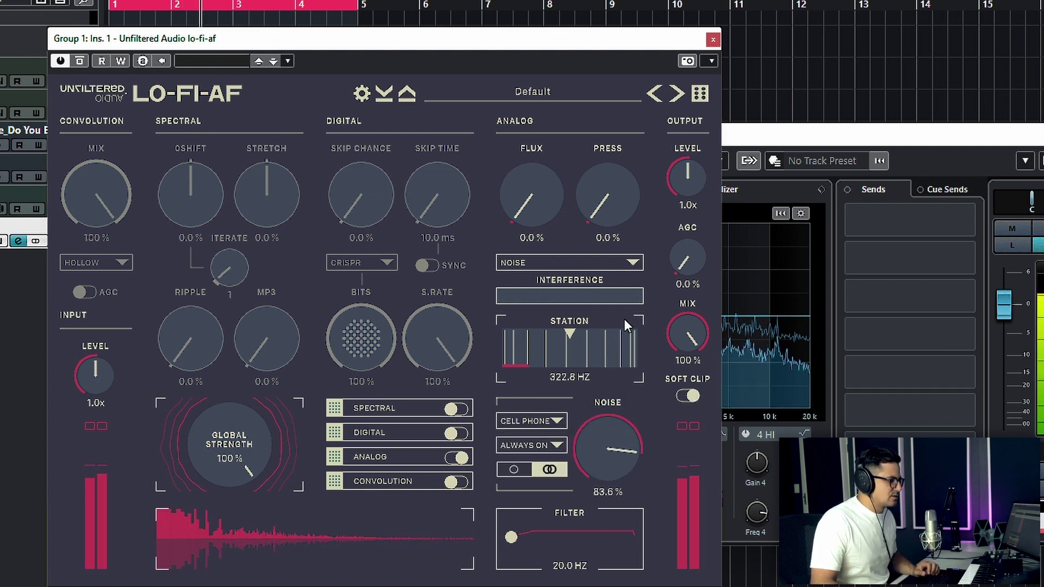
Step: Audition the Ground Loop 50Hz sine drone as the Analog noise type
left_click(537, 422)
mouse_move(535, 454)
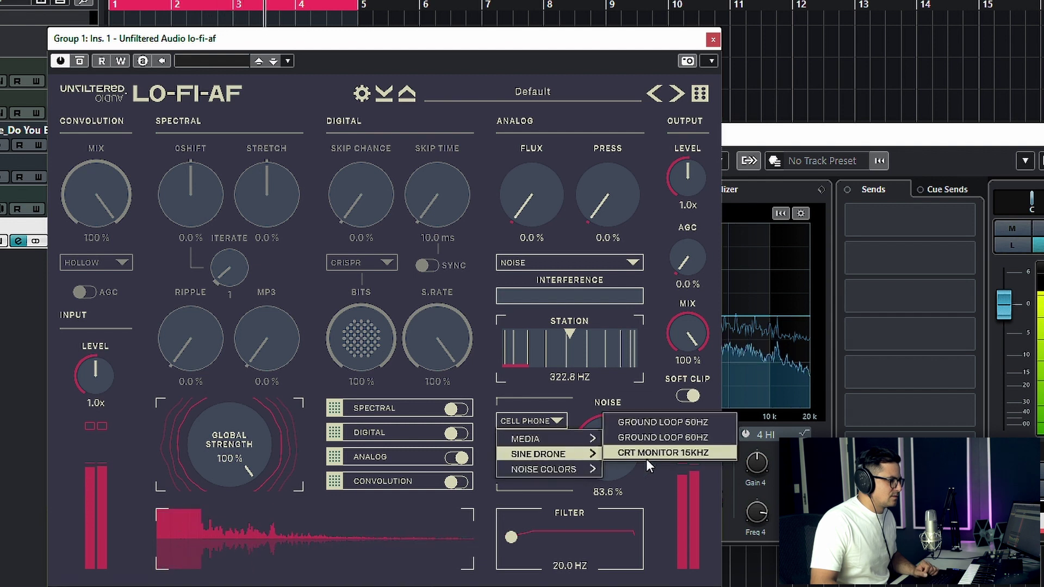
left_click(655, 425)
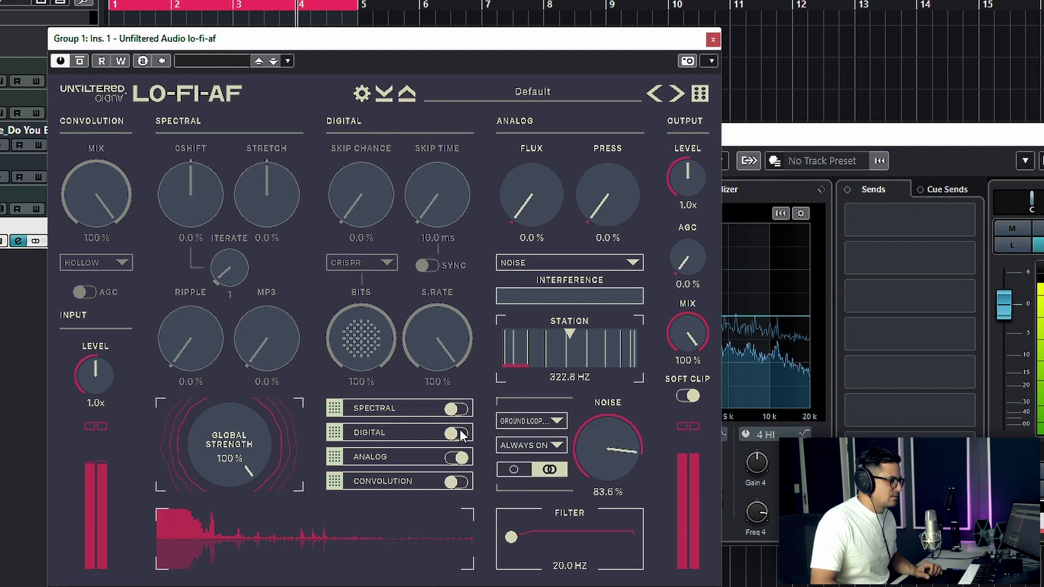
Step: Change the Analog noise type to the White noise color and lower Noise to 40.4%
left_click(546, 447)
left_click(530, 420)
mouse_move(544, 468)
left_click(634, 408)
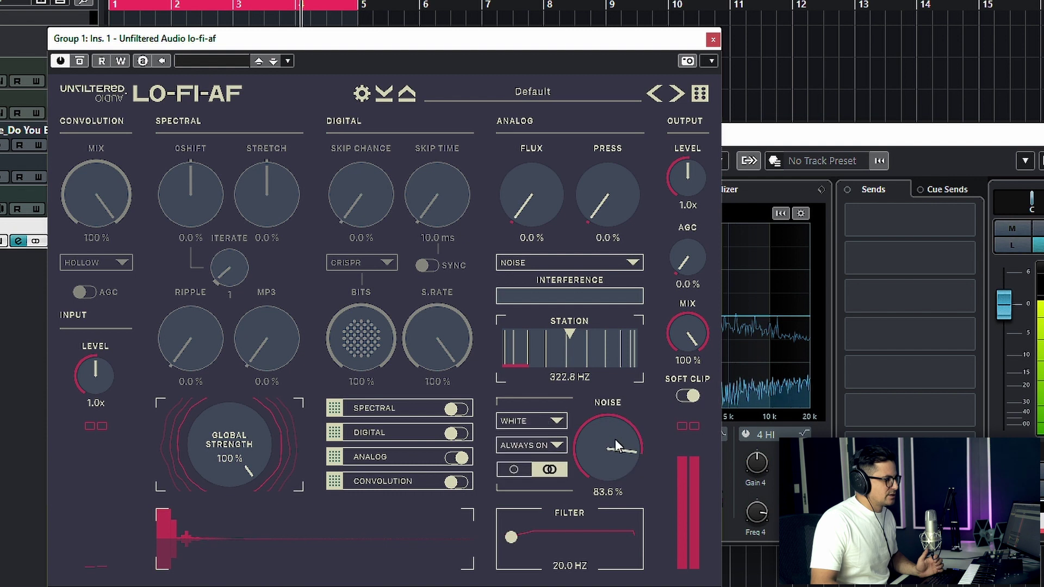
left_click_drag(615, 438, 625, 524)
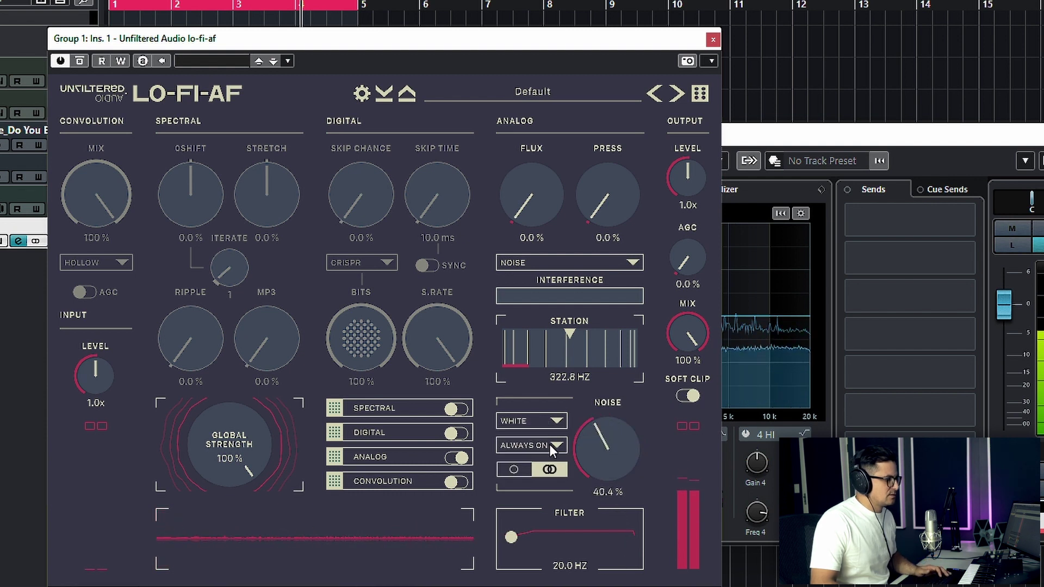
Step: Check the noise generation options, keeping Always On, and bring Noise back down to 0%
left_click(546, 446)
left_click(649, 435)
left_click_drag(636, 442, 582, 524)
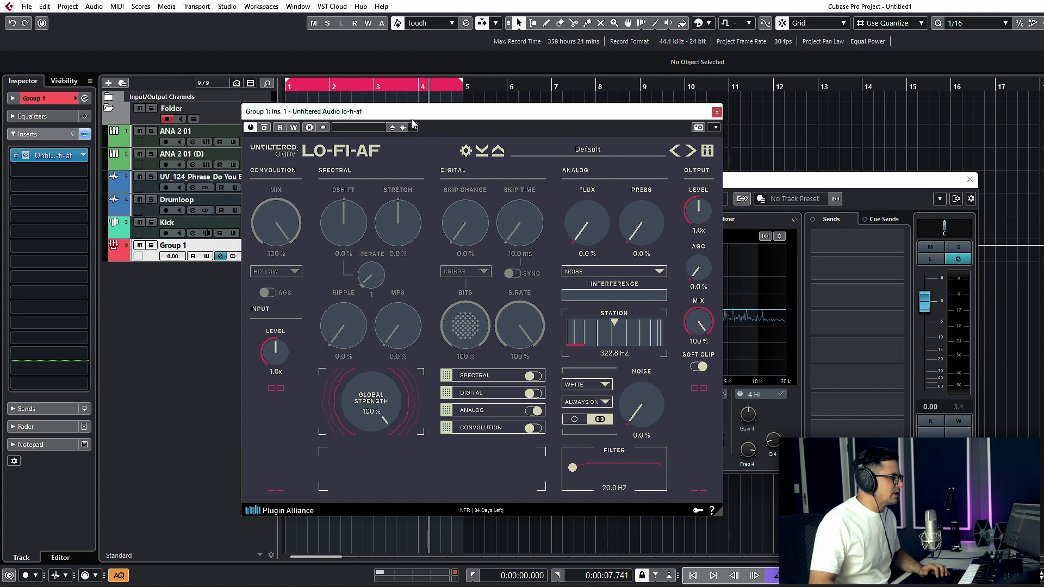
Step: Move the plugin window clear of the tracks, close the channel settings window, and solo the UV_124 vocal phrase track
left_click_drag(402, 111, 590, 41)
left_click(970, 180)
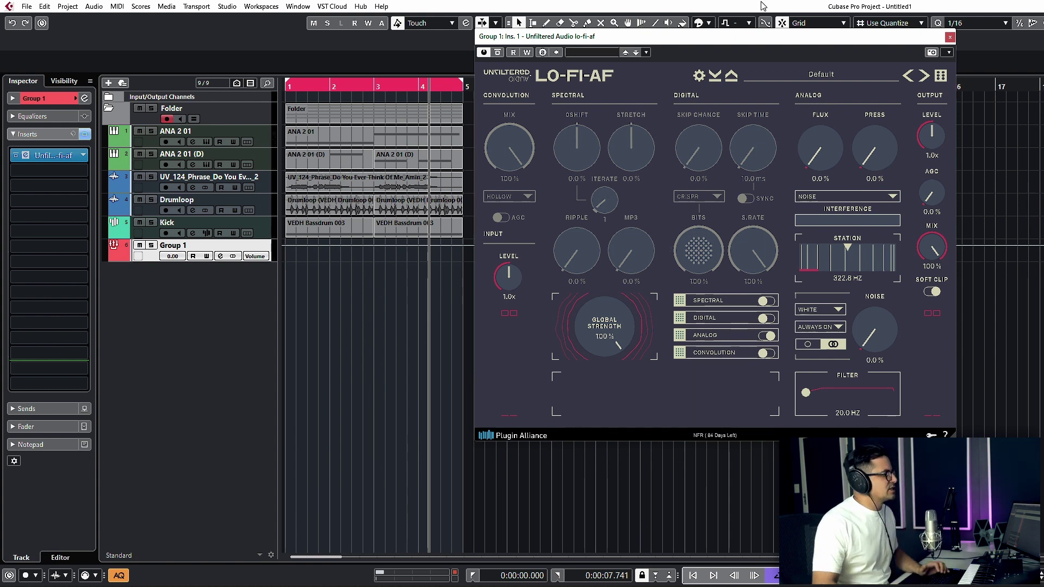
left_click(151, 177)
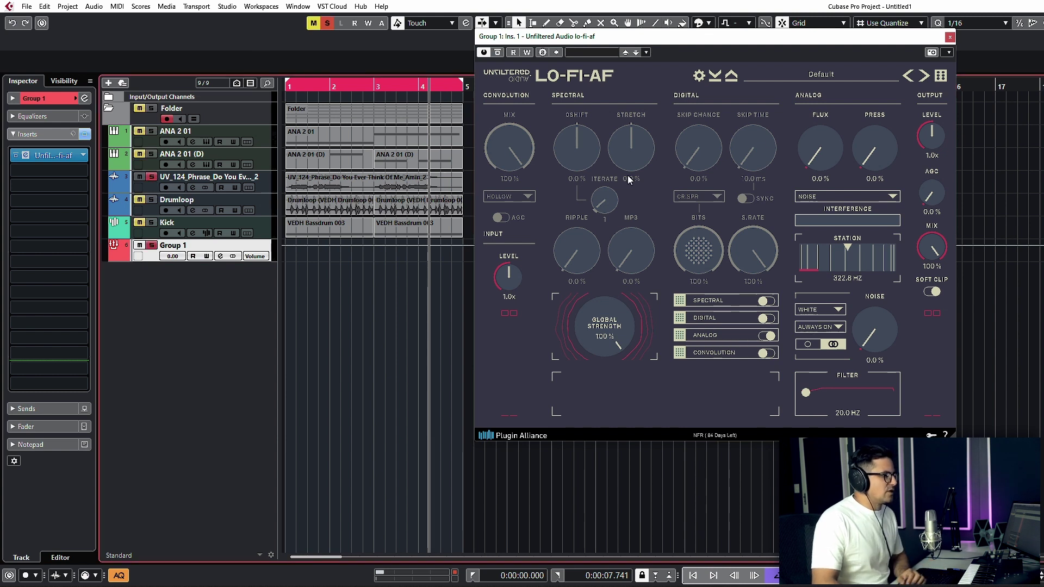
Step: Reset the lo-fi-af plugin to its defaults and switch off the Digital and Spectral sections
left_click(805, 75)
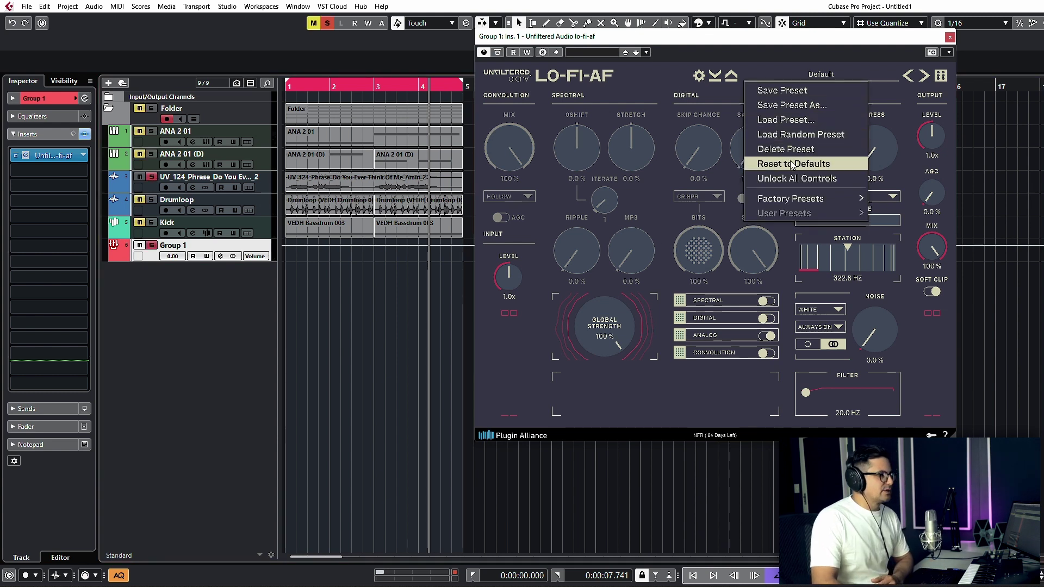
left_click(791, 164)
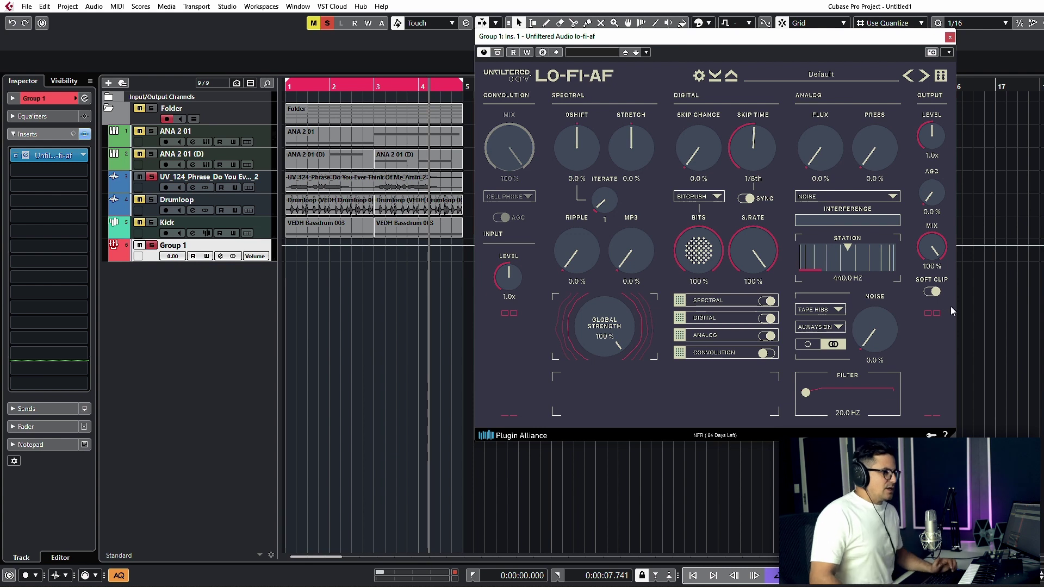
left_click(767, 319)
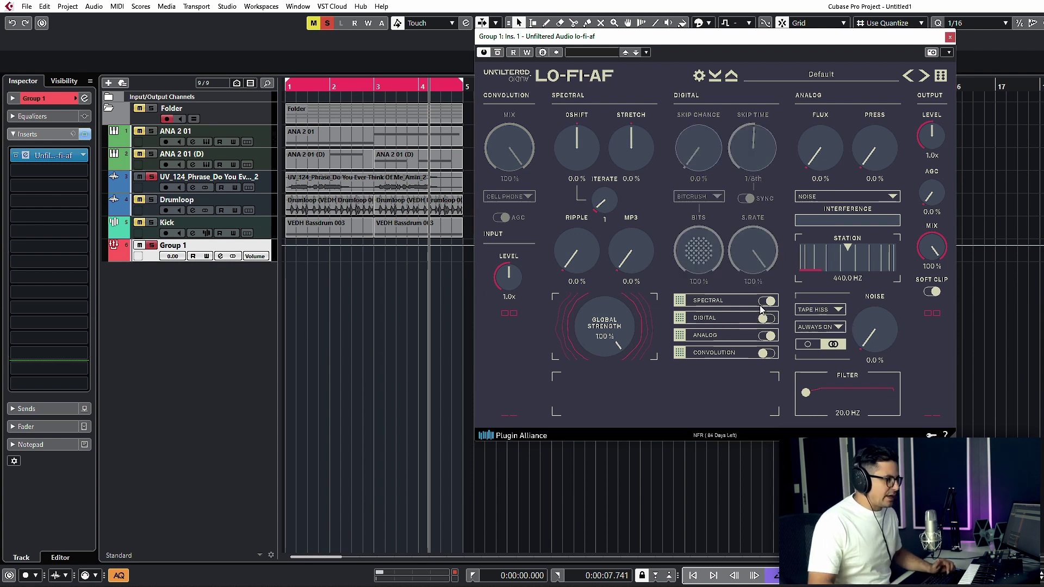
left_click(763, 302)
Step: Play the soloed vocal from the loop start and audition Flux at 83.2% and 100%
key("KP_0")
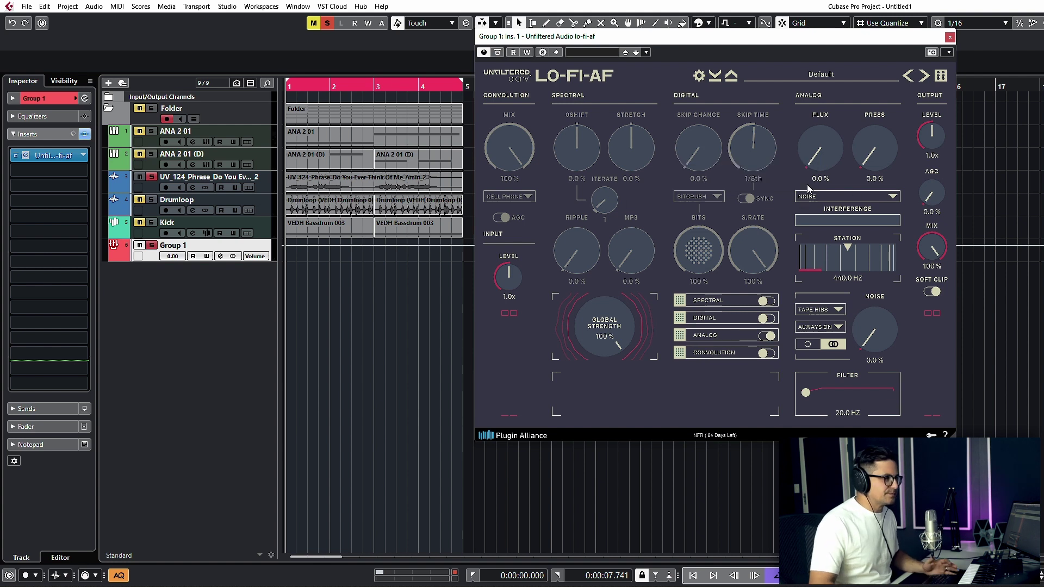
key("space")
left_click_drag(819, 152, 817, 132)
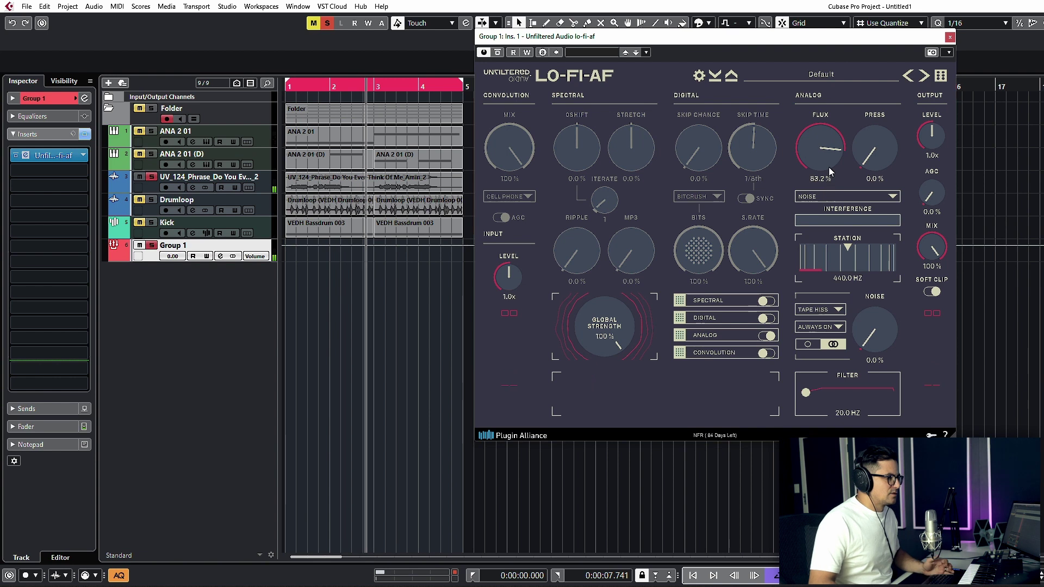
left_click_drag(829, 167, 787, 5)
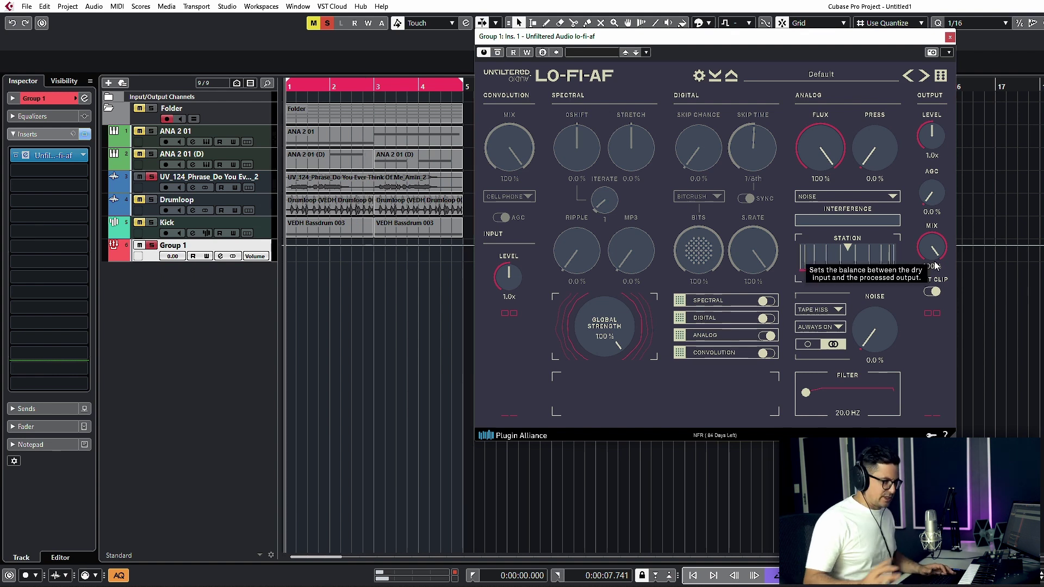
Step: Blend the effect with output Mix at 30.4% and set Flux to 49.6% during vocal playback
left_click_drag(935, 266, 932, 309)
key("space")
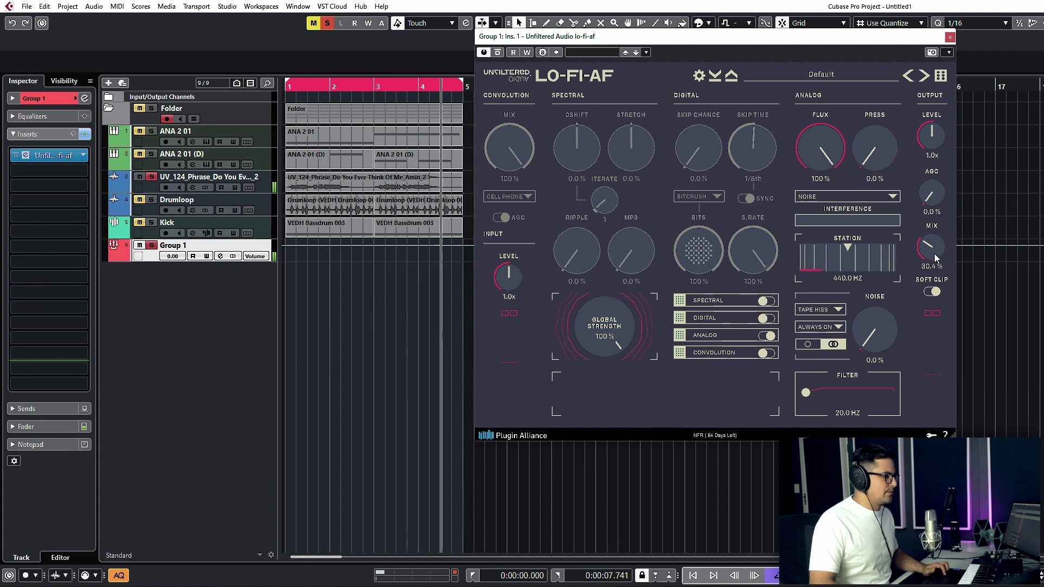
scroll(935, 251, "down", 2)
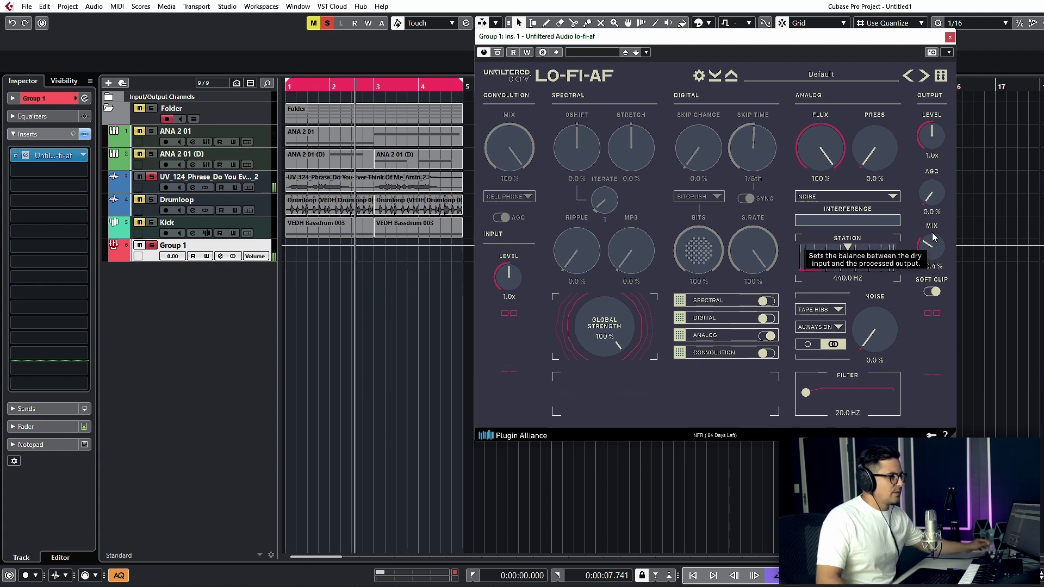
left_click_drag(828, 123, 830, 168)
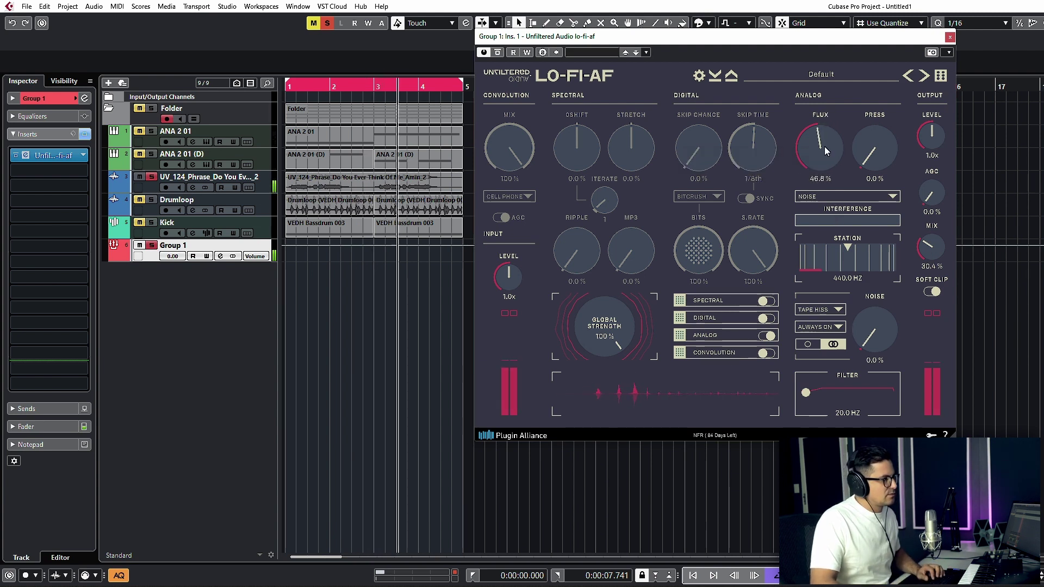
left_click_drag(824, 145, 824, 142)
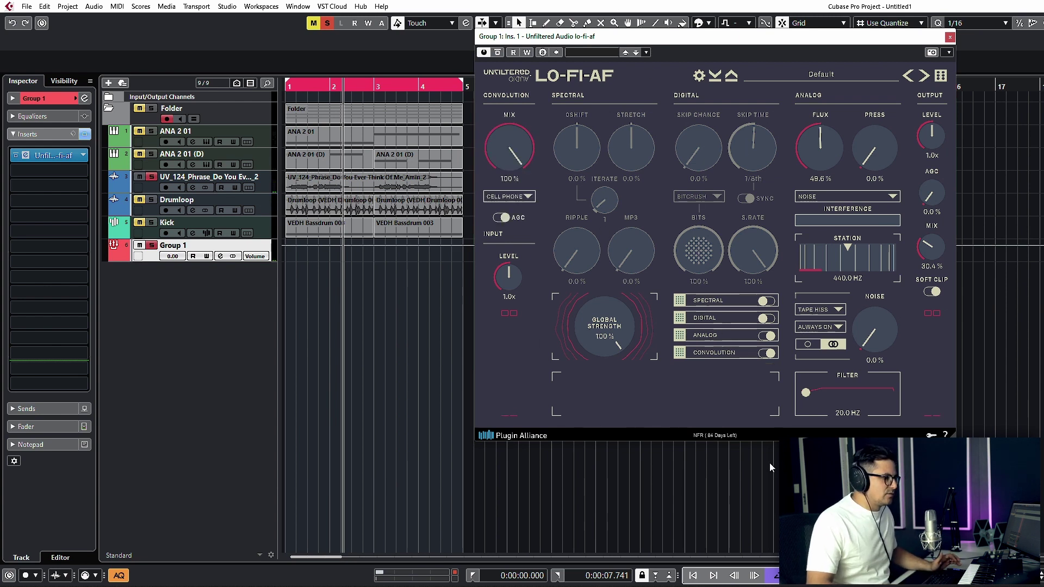
Step: Select the Crispy microphone for the Convolution section and raise the output Mix to 100%
mouse_move(520, 144)
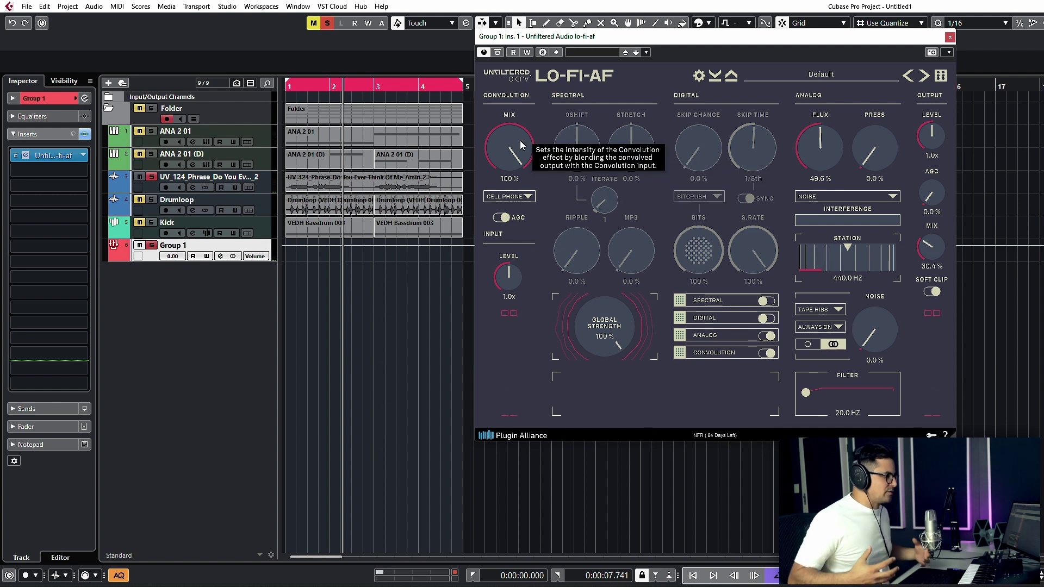
left_click(509, 196)
mouse_move(508, 209)
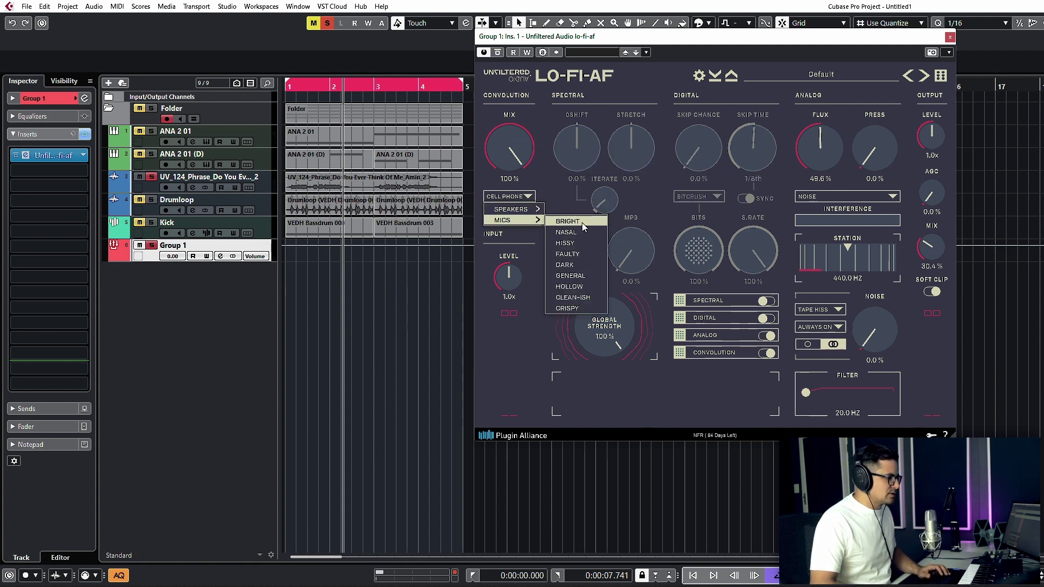
left_click(571, 308)
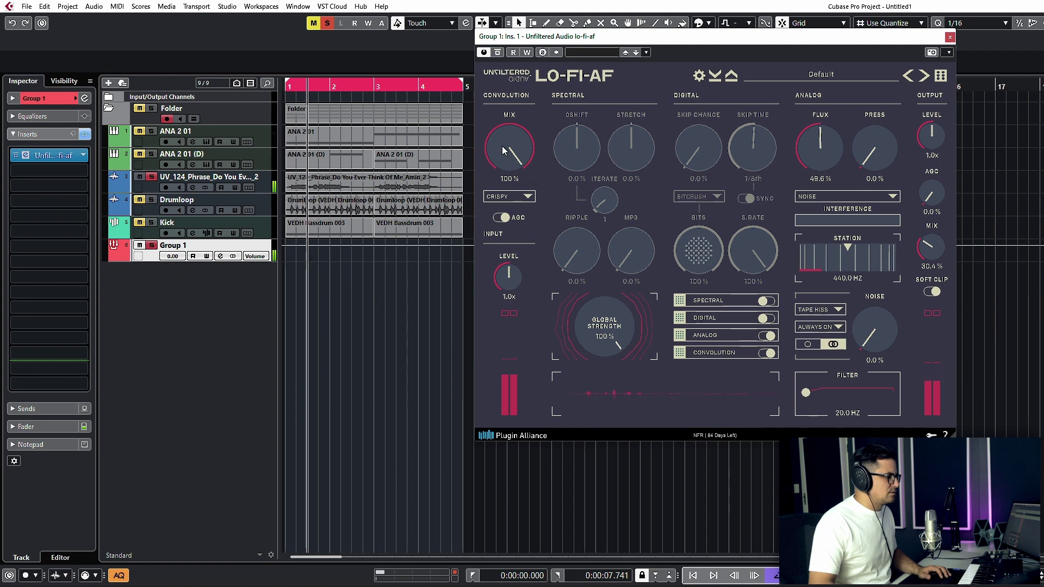
left_click_drag(931, 247, 931, 215)
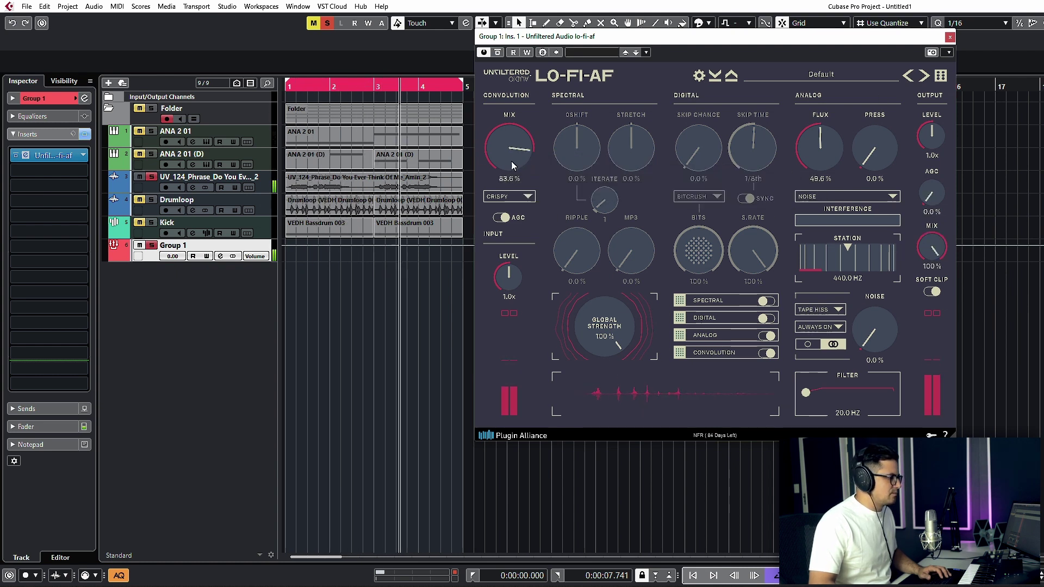
Step: Audition the Clean-ish, Bright and one more Convolution microphone type on the vocal, then return to Crispy
left_click(526, 196)
mouse_move(539, 220)
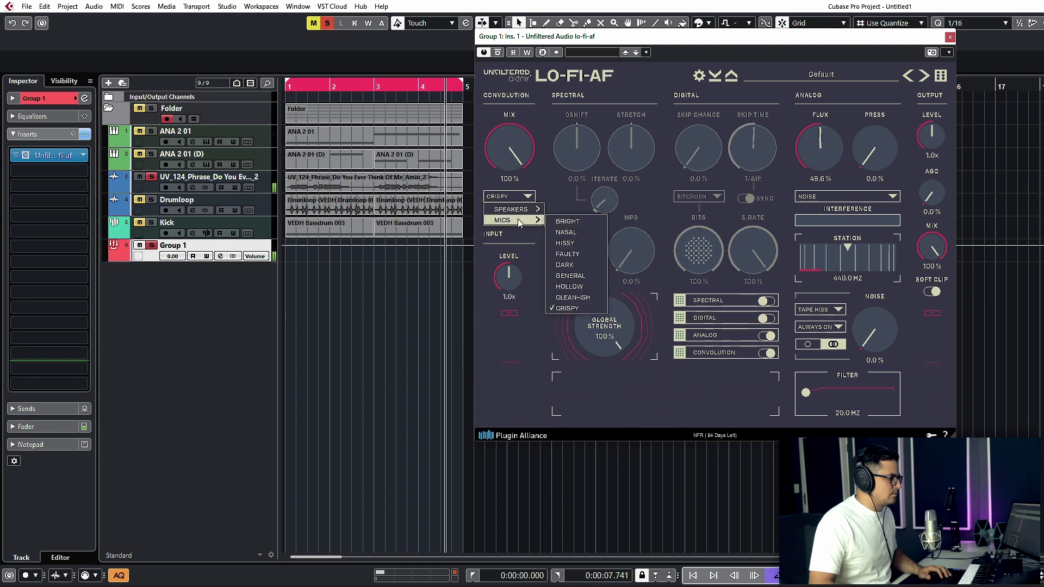
left_click(568, 298)
left_click(523, 196)
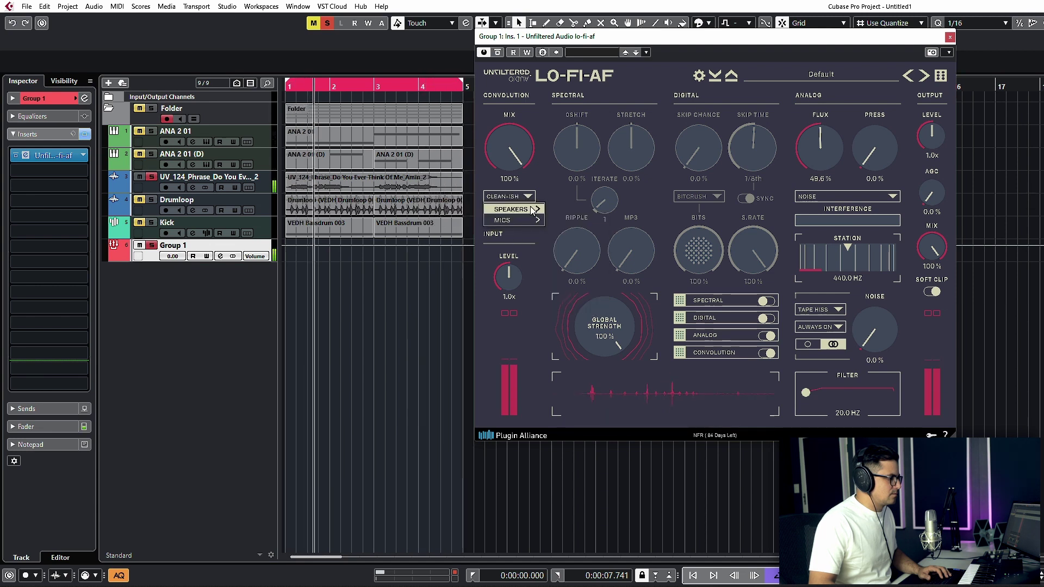
mouse_move(524, 221)
left_click(567, 221)
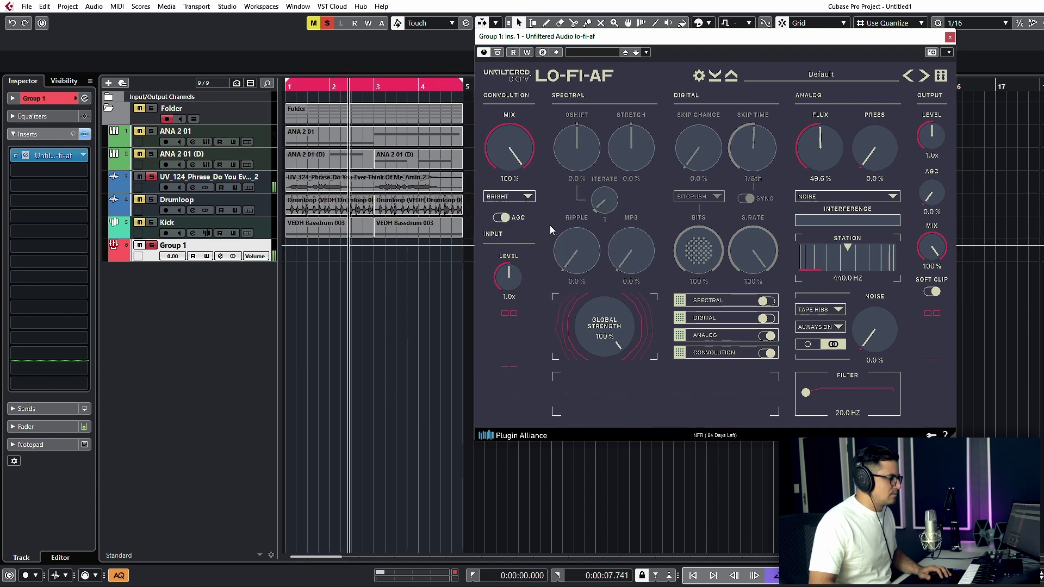
left_click(527, 196)
mouse_move(530, 220)
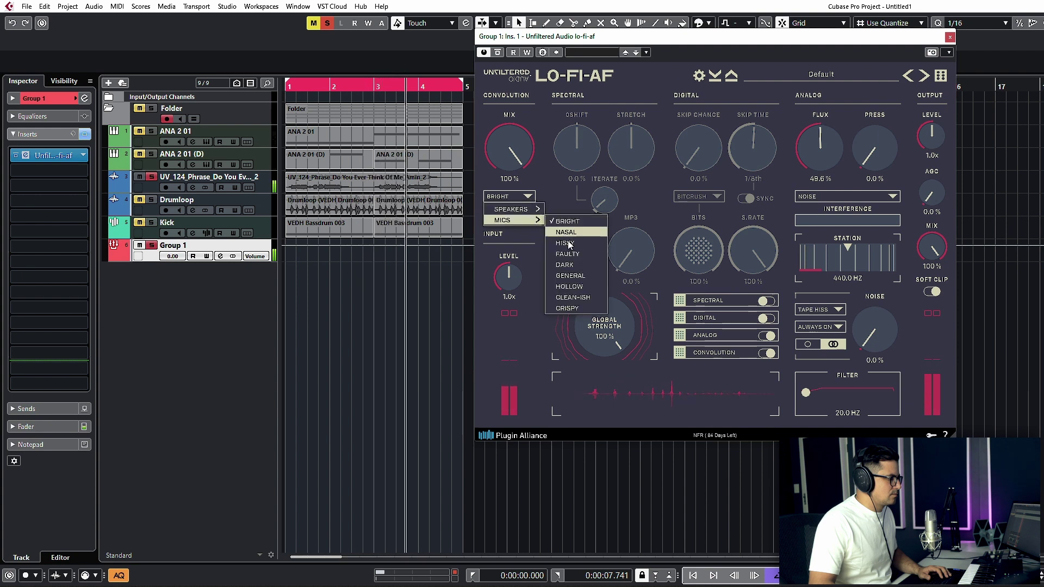
left_click(567, 250)
left_click(500, 216)
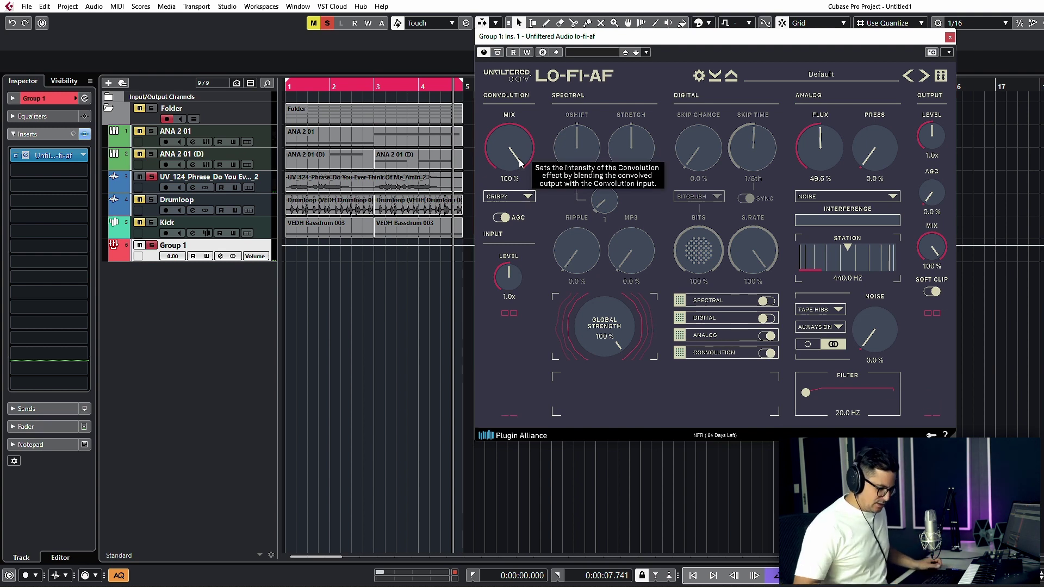
Step: Compare the vocal with the plugin bypassed and active, setting the Convolution mix to 44.8% and the output Mix to about 47%
left_click_drag(521, 163, 517, 138)
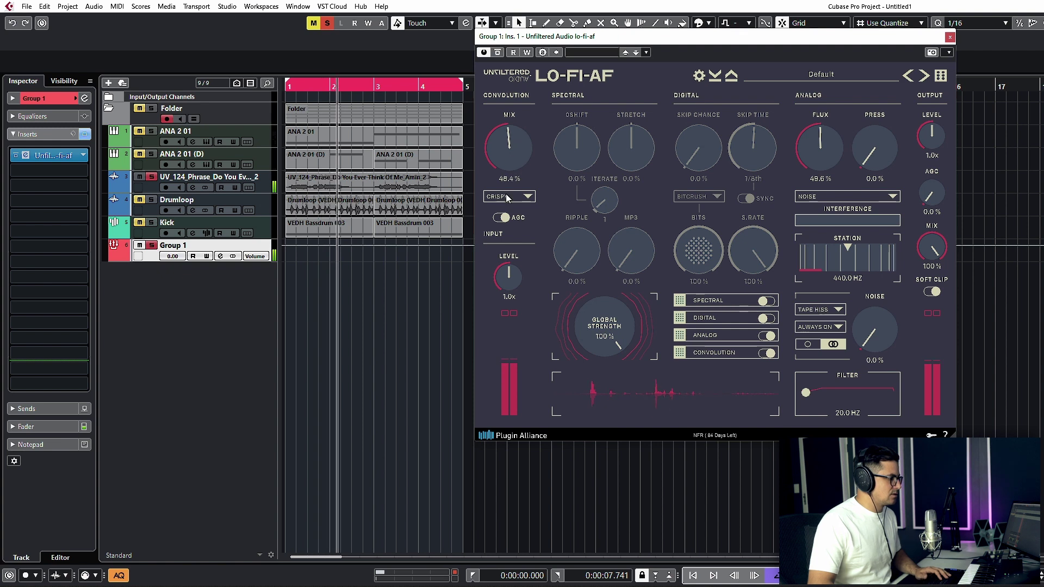
left_click(498, 52)
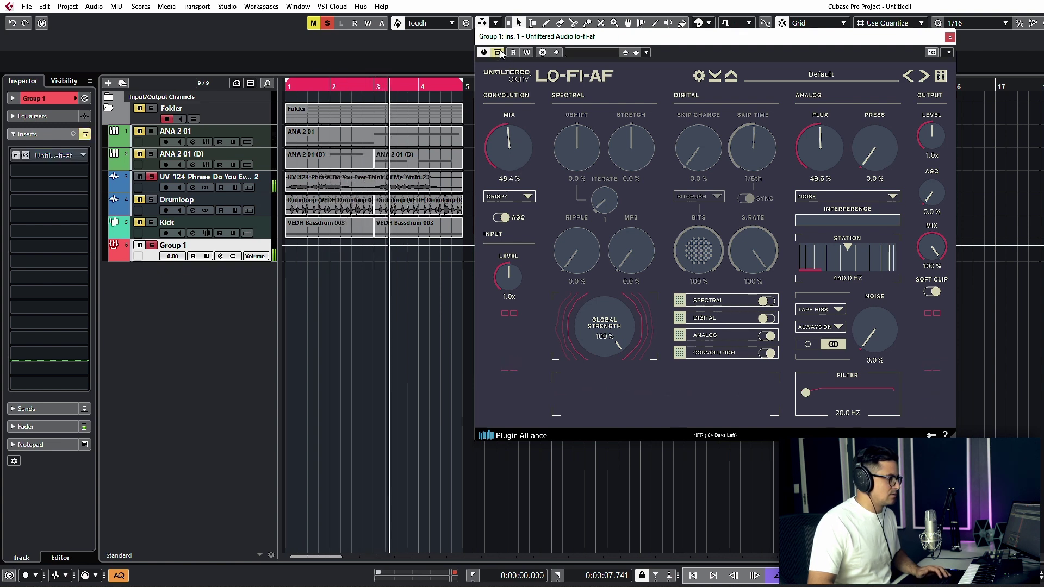
left_click(498, 53)
left_click_drag(508, 142, 508, 146)
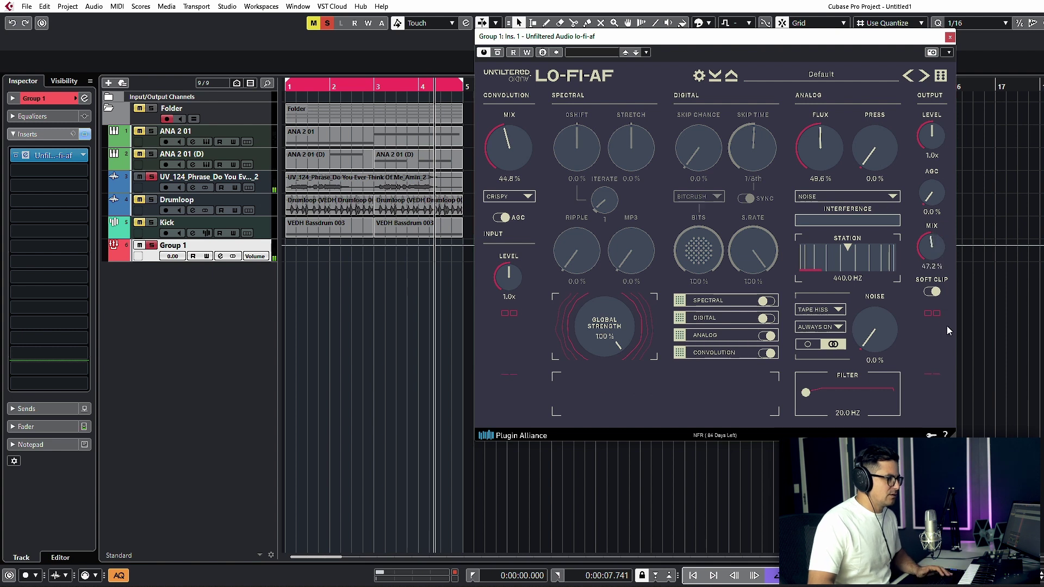
left_click_drag(931, 246, 931, 250)
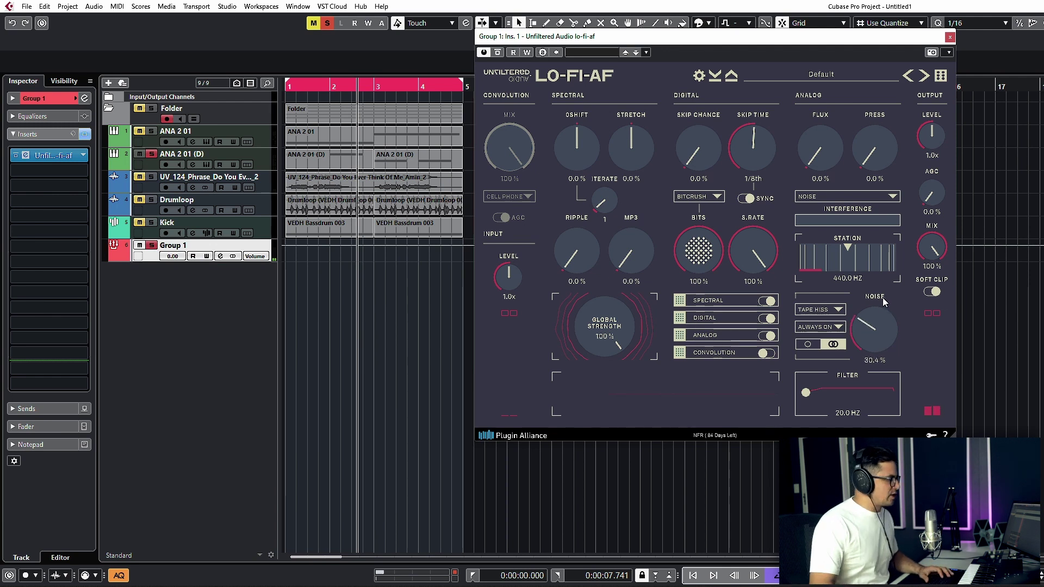
Step: Raise the Tape Hiss noise to 42.4% over the soloed ANA 2 01 (D) track
left_click_drag(872, 336, 870, 332)
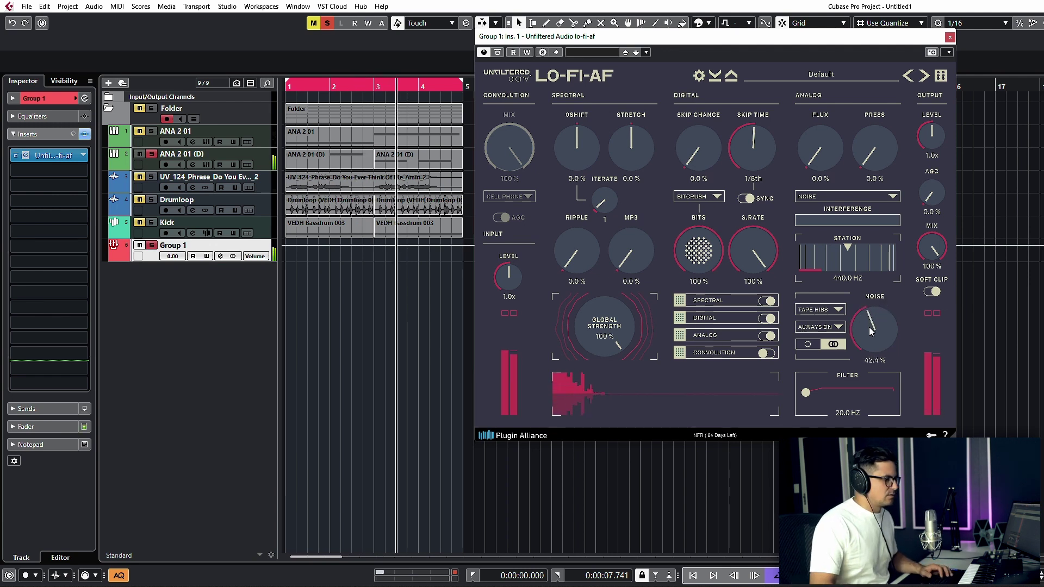
Step: Audition the Vinyl noise, return to Tape Hiss and set the noise amount to 32.0%
left_click(827, 311)
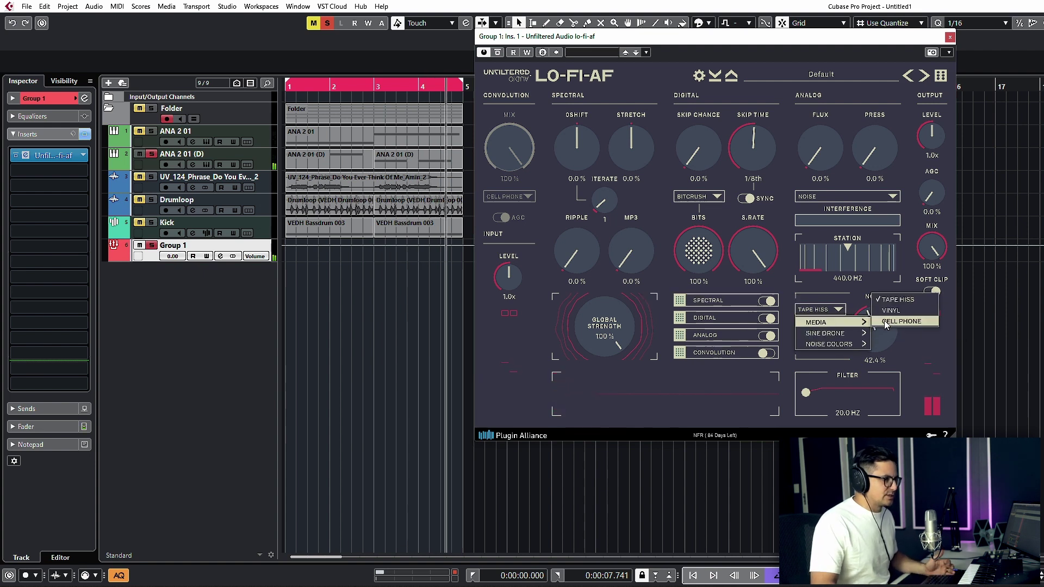
left_click(890, 310)
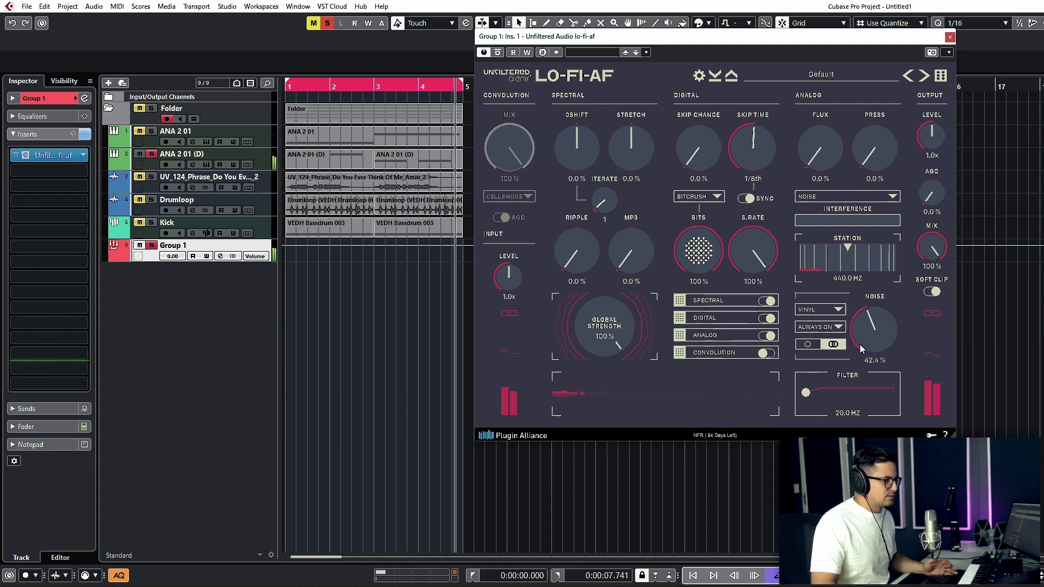
left_click(825, 311)
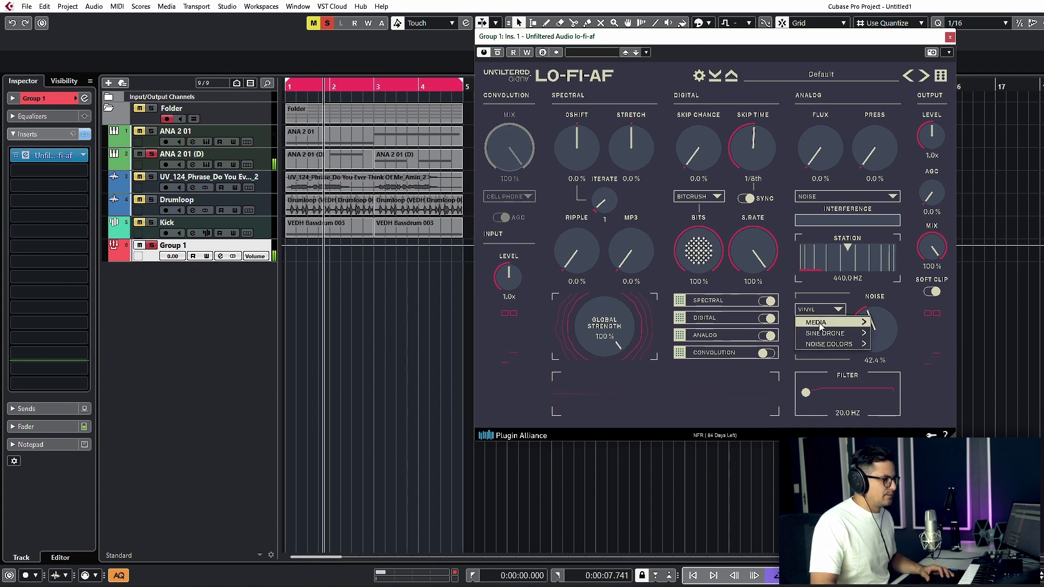
mouse_move(827, 318)
left_click(886, 299)
left_click_drag(861, 340, 879, 343)
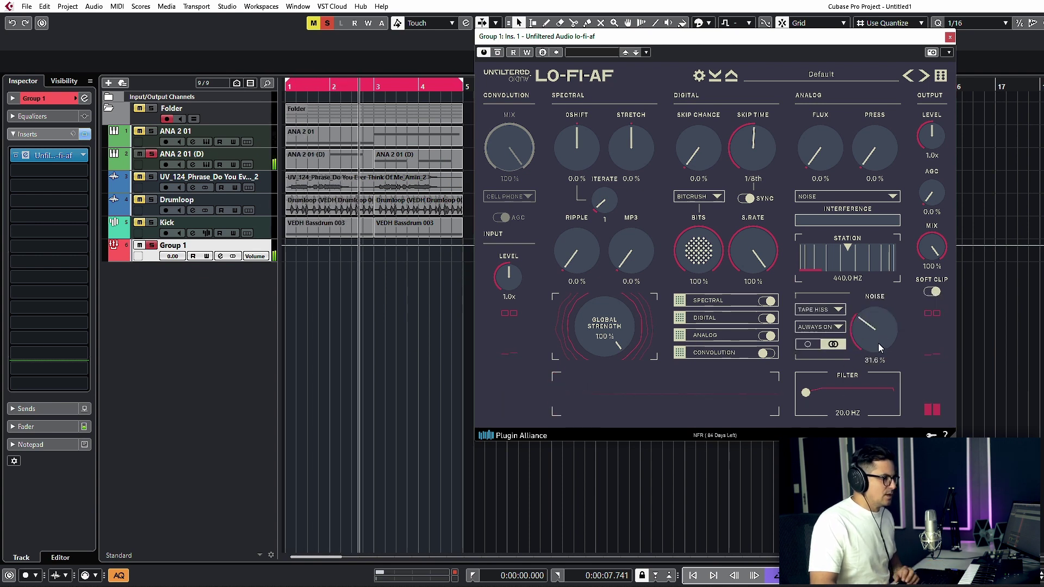
Step: Set the Tape Hiss noise to Follow Transport and play the loop to audition it
left_click(818, 327)
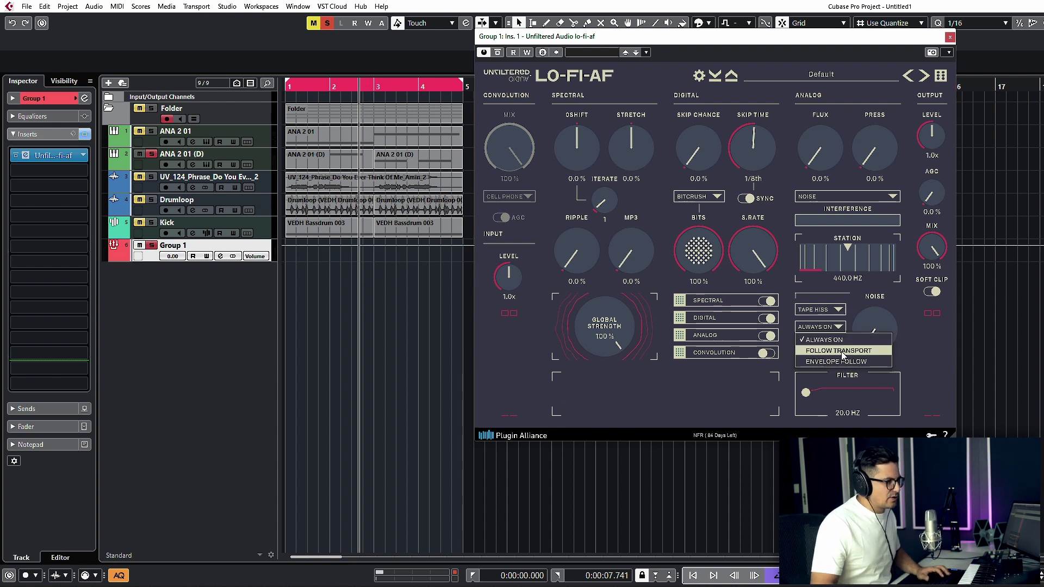
left_click(844, 351)
key("space")
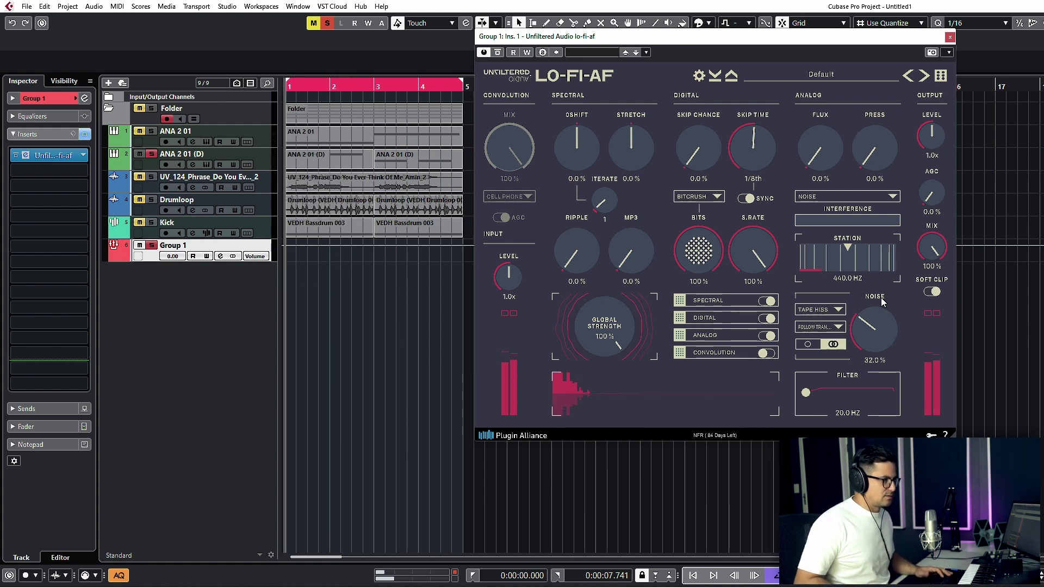
Step: Switch the noise mode to Envelope Follow and set the noise amount to 35.6%
left_click(830, 326)
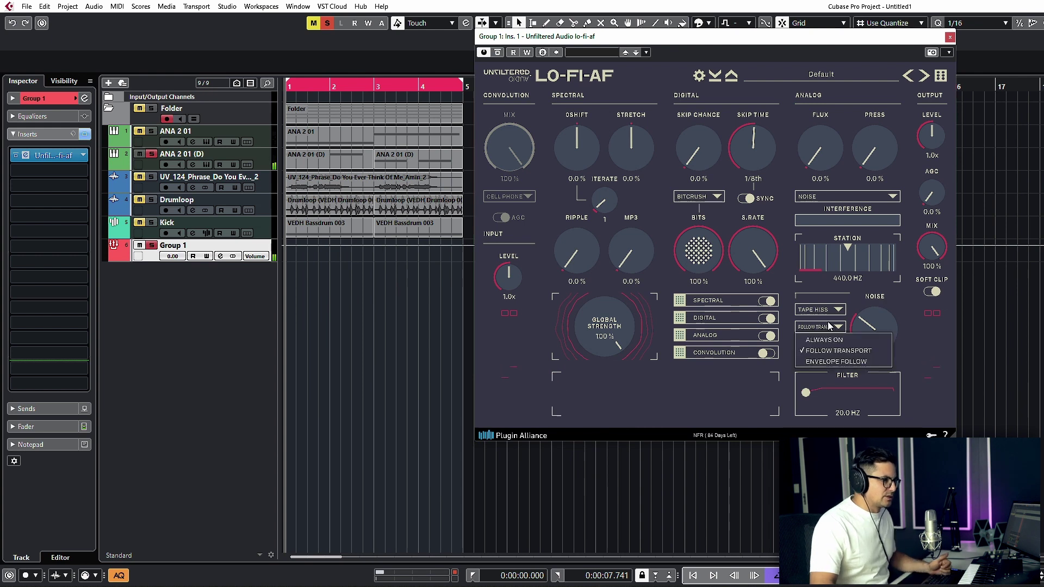
left_click(825, 361)
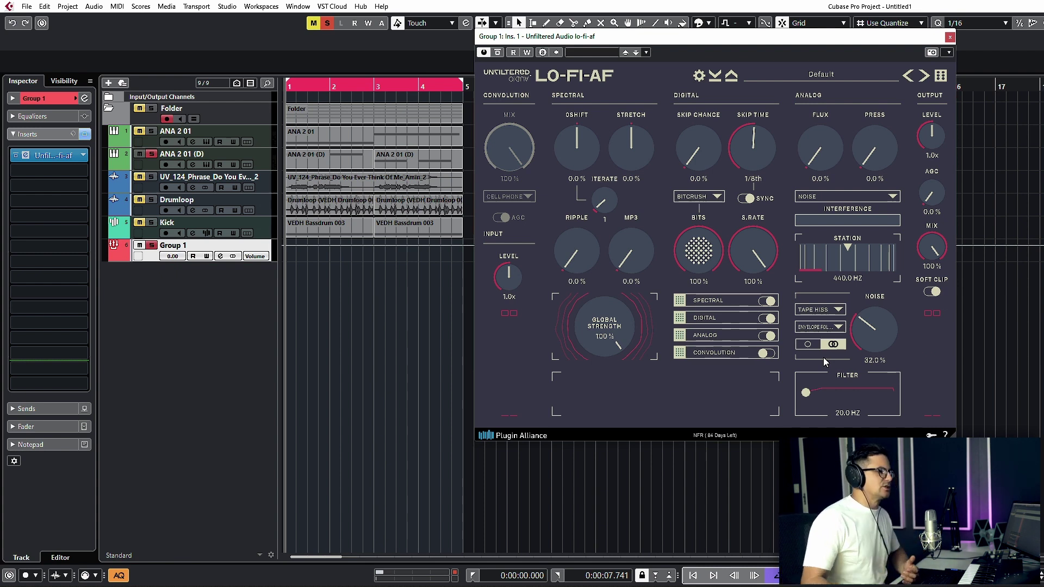
left_click_drag(874, 328, 874, 381)
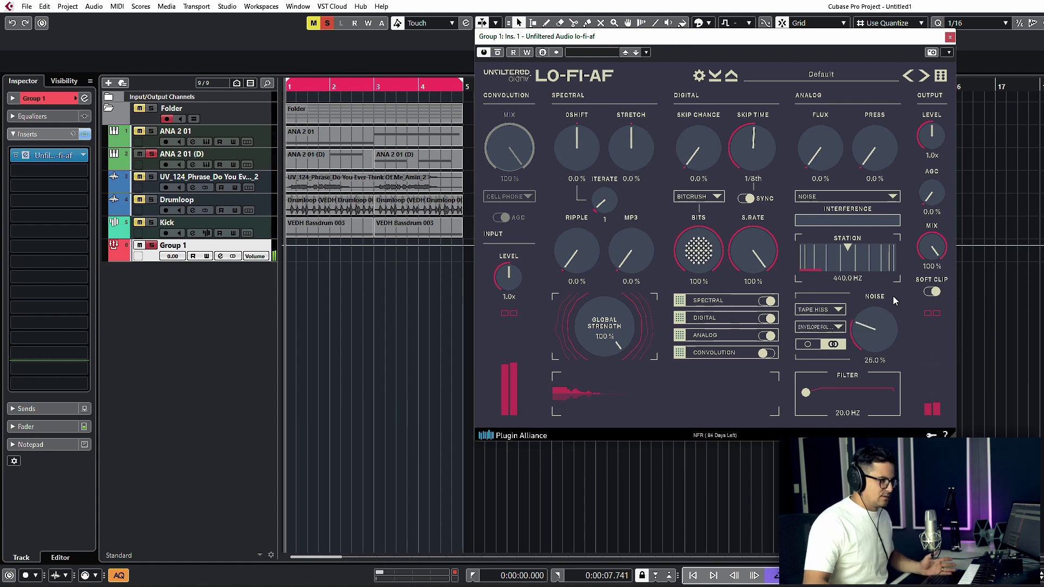
mouse_move(879, 313)
left_mouse_down()
mouse_move(875, 323)
mouse_move(872, 313)
left_mouse_up()
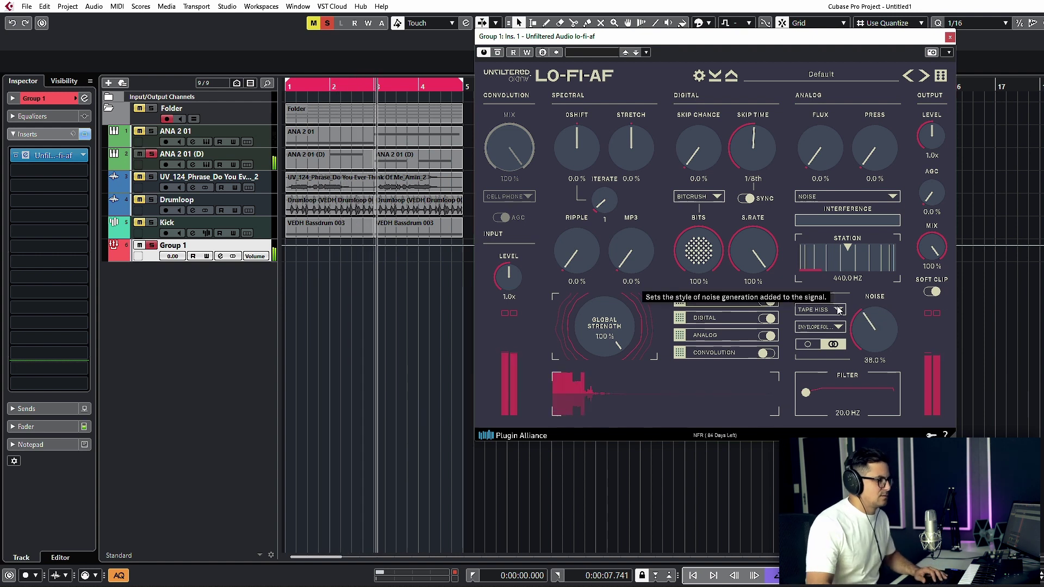
left_click_drag(874, 327, 874, 332)
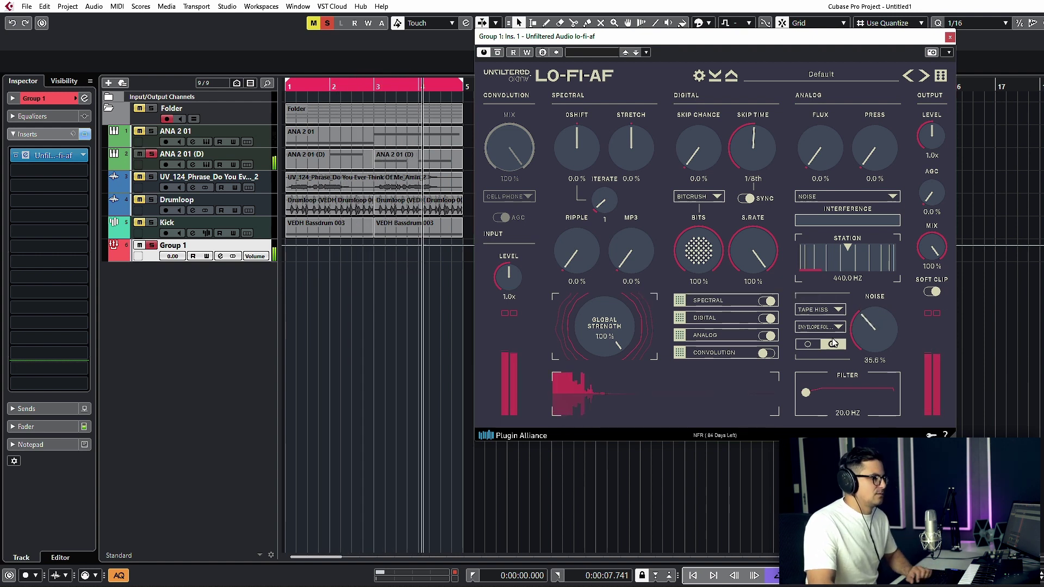
Step: Set the output AGC to 10.0% and the Analog Press to 59.2% over the ANA 2 01 (D) track
left_click_drag(952, 168, 941, 157)
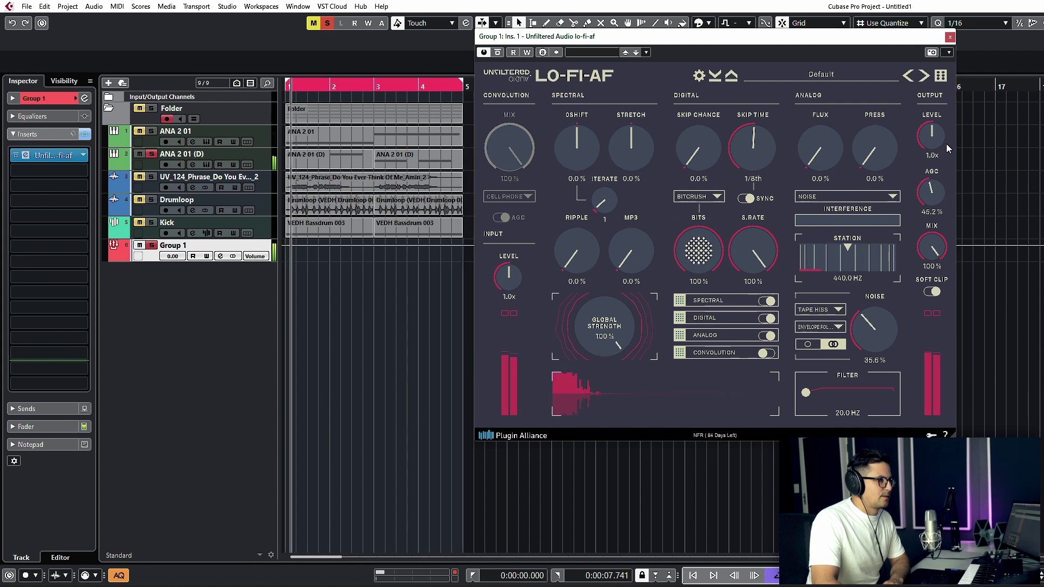
left_click_drag(934, 197, 933, 203)
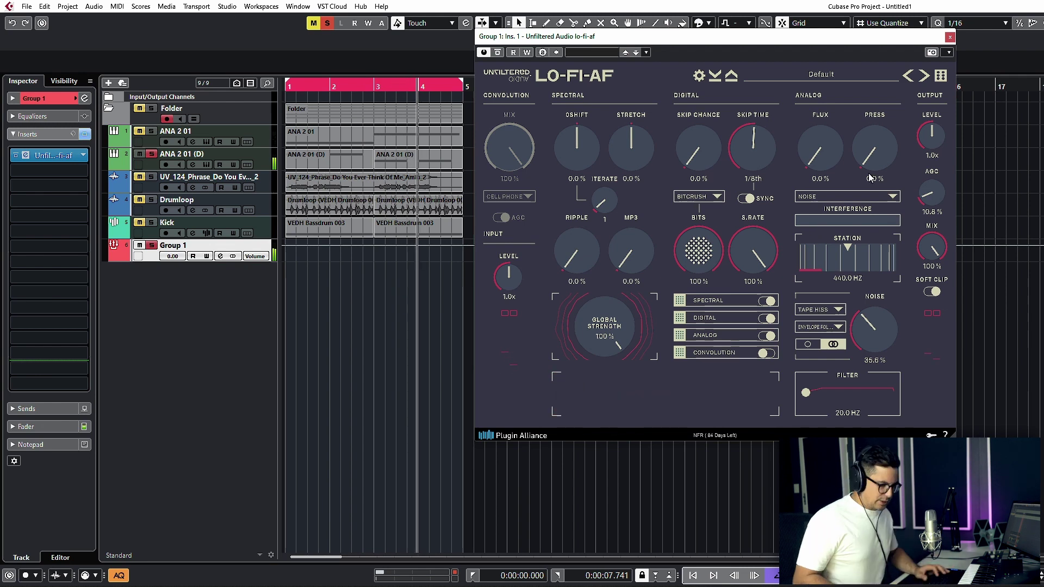
key("space")
left_click_drag(869, 178, 889, 115)
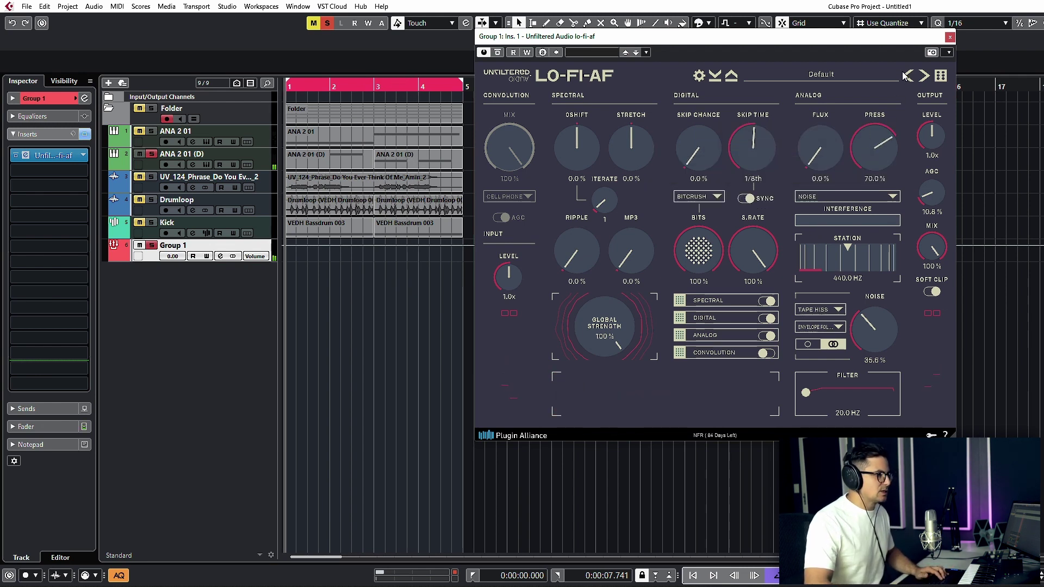
key("space")
left_click_drag(882, 162, 882, 158)
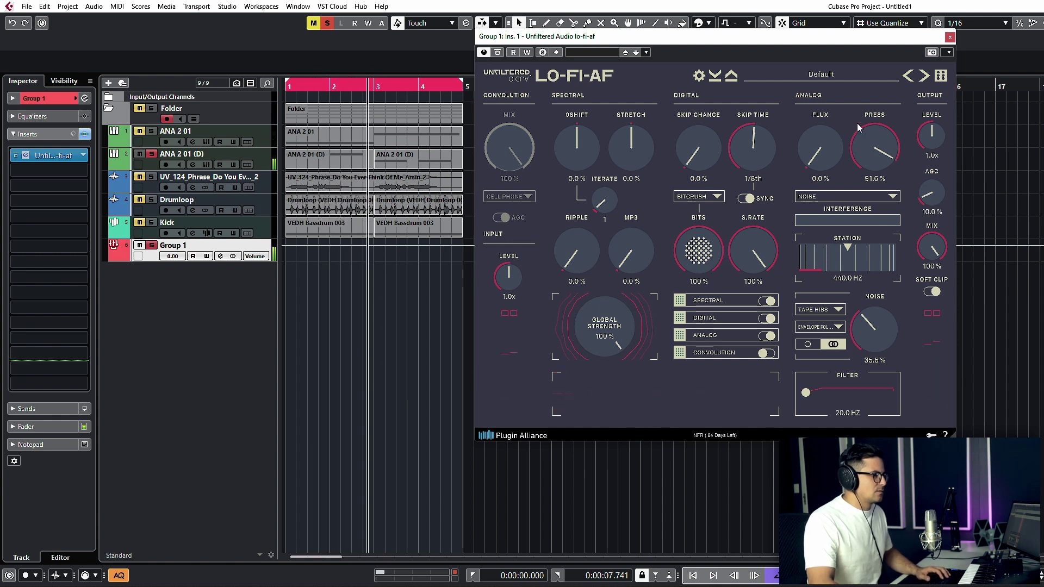
left_click_drag(858, 127, 874, 168)
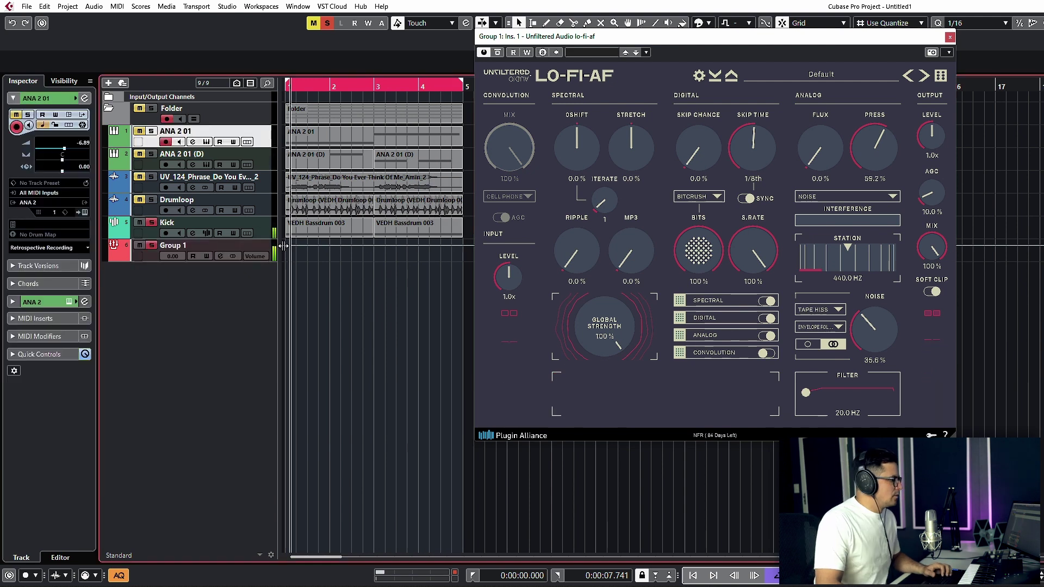
Step: Lower the output AGC to 0.0% and play the soloed Kick through Group 1
left_click_drag(931, 193, 930, 203)
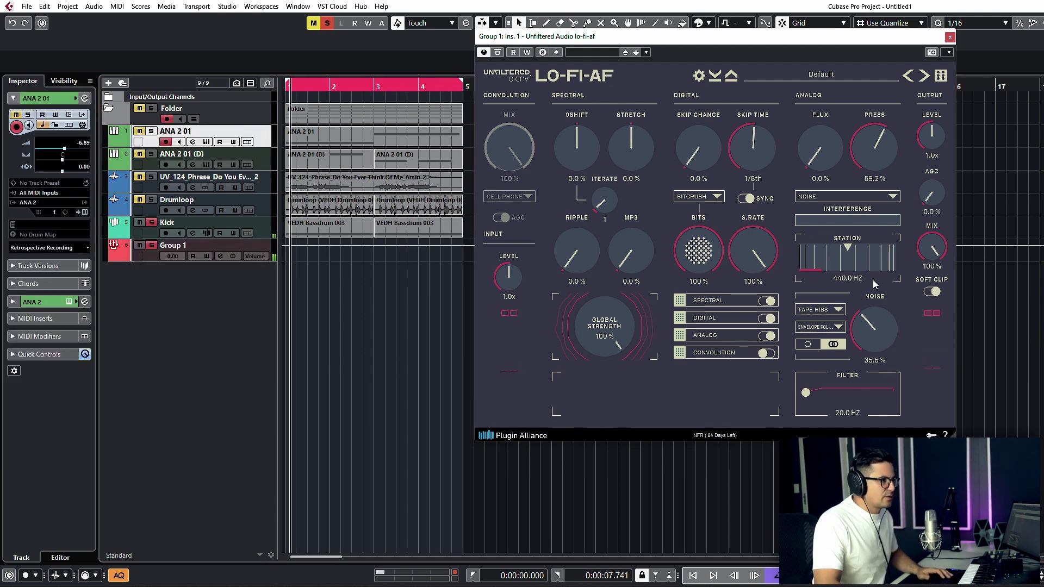
left_click(157, 257)
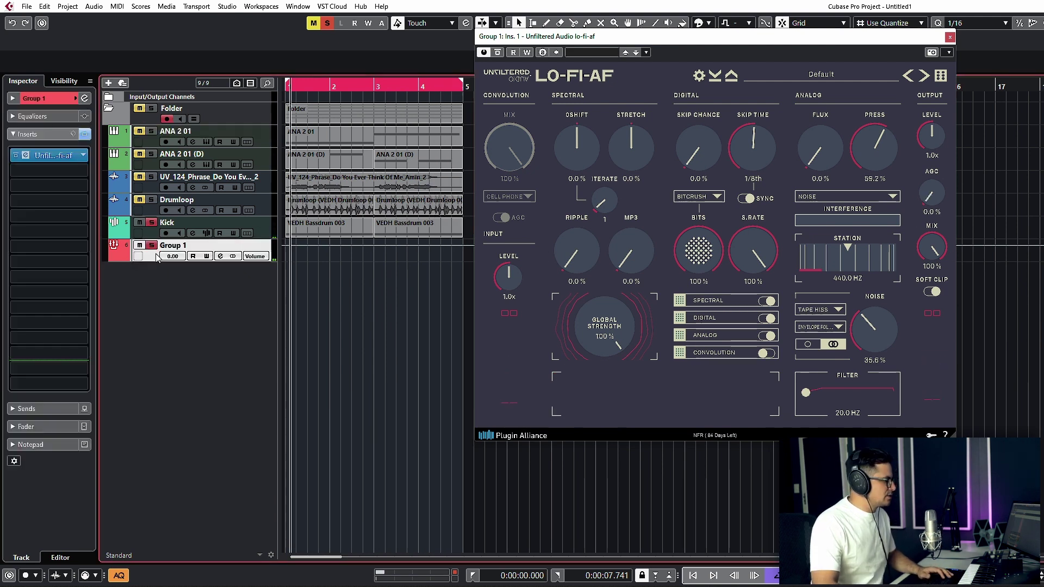
key("space")
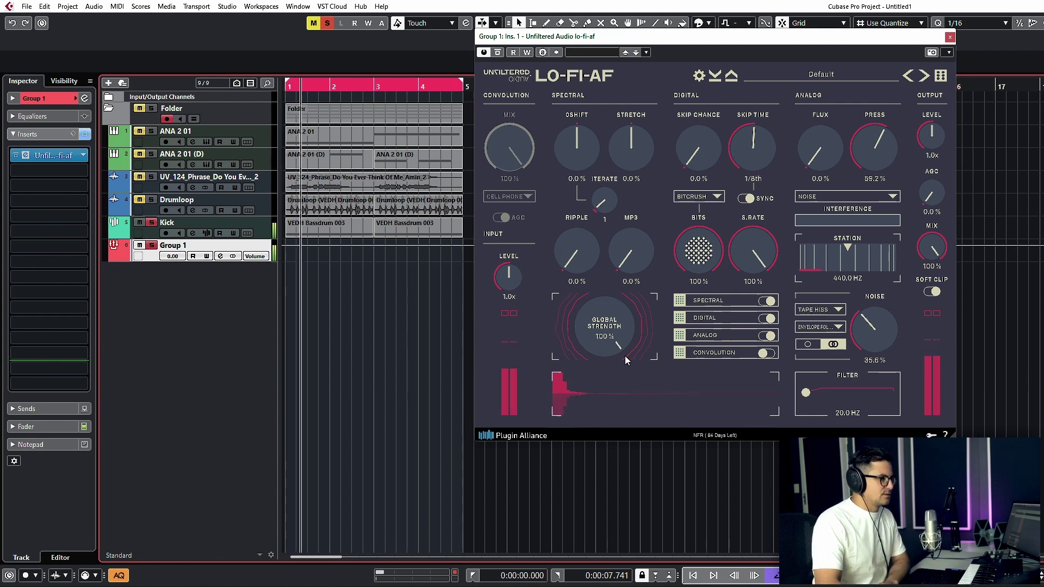
Step: Change the noise type to the White noise color and lower its amount to 23.6%
left_click(843, 309)
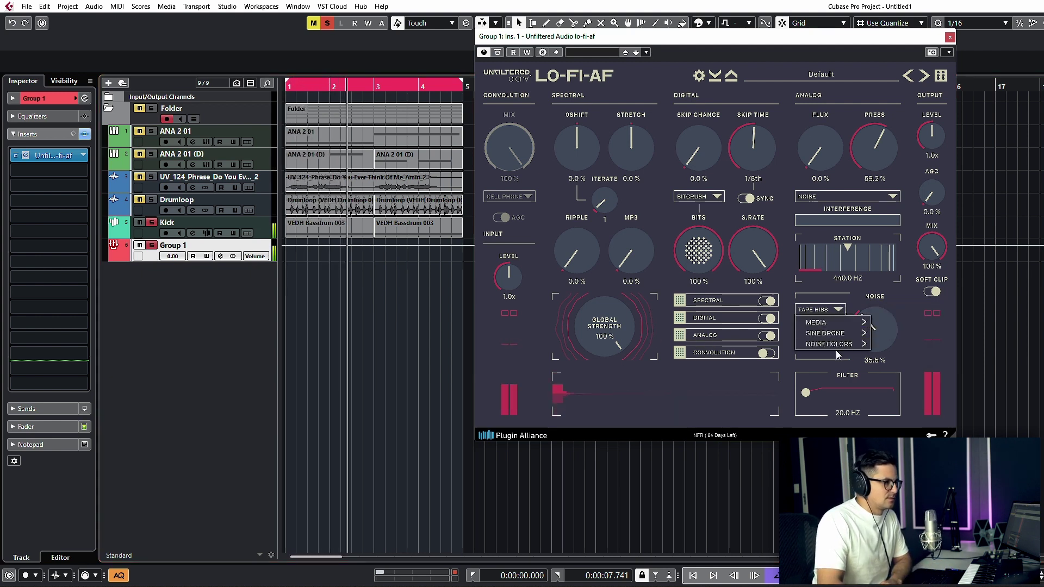
mouse_move(839, 345)
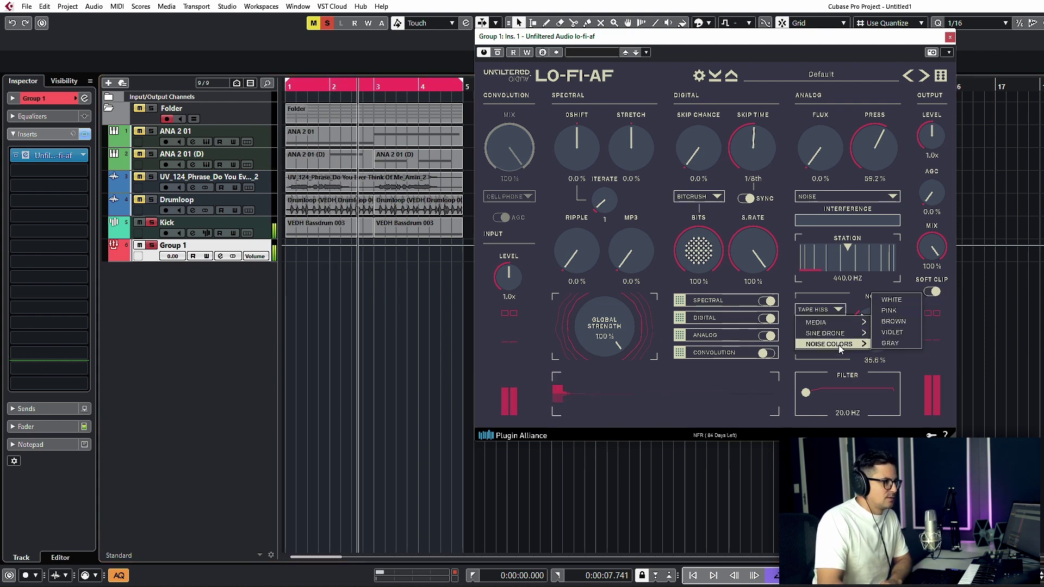
left_click(891, 300)
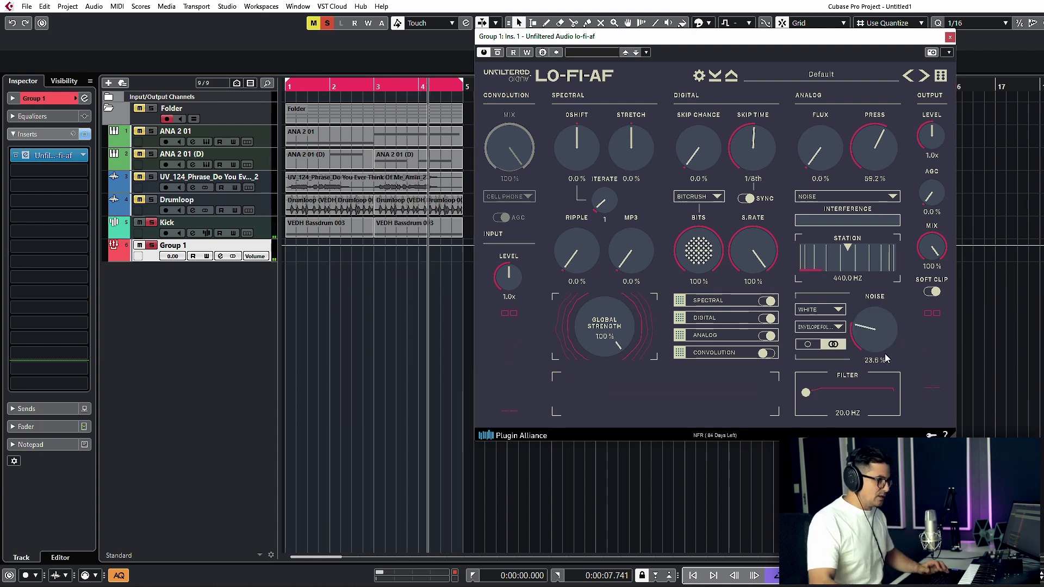
left_click_drag(882, 347, 884, 359)
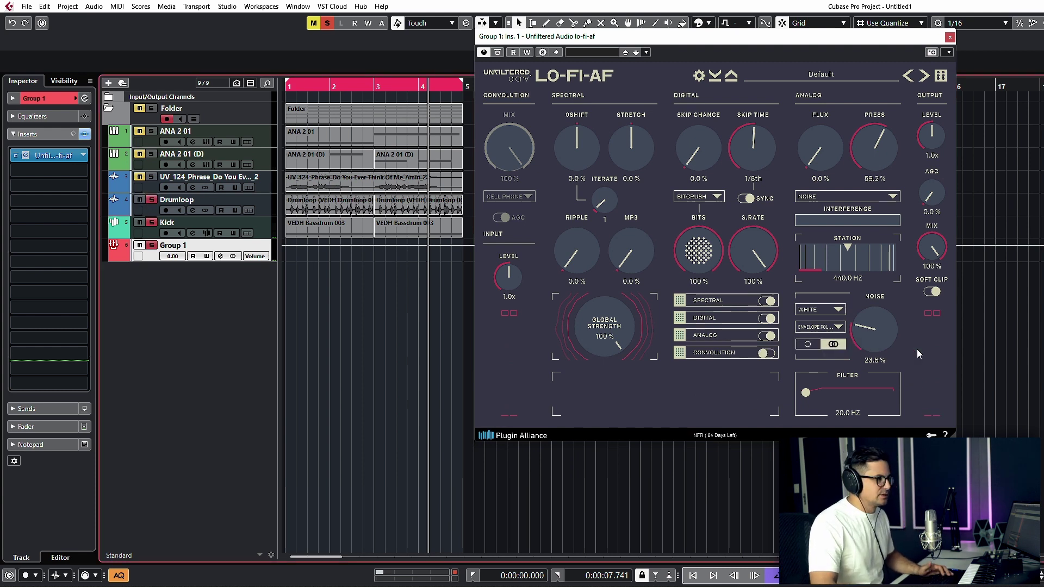
Step: Set the White noise to 26.4% over the Drumloop and Kick, then unsolo the Kick
left_click_drag(854, 358, 860, 406)
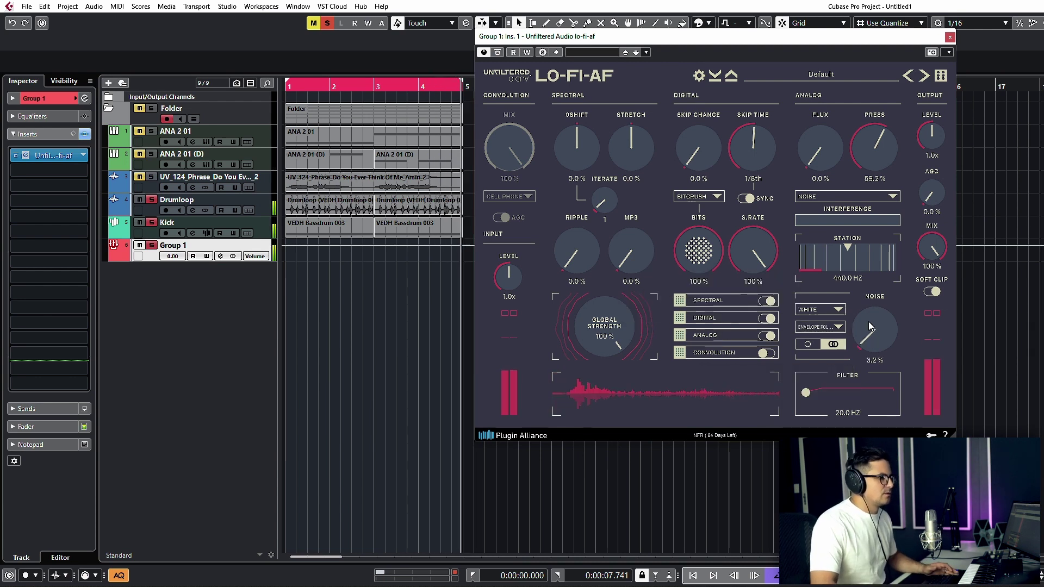
left_click_drag(870, 334, 870, 297)
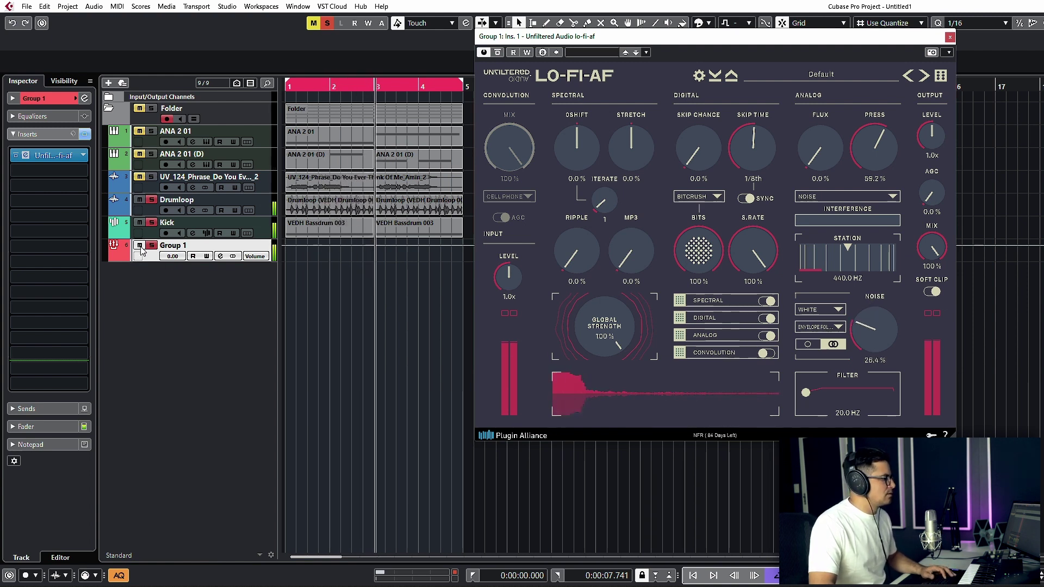
left_click(151, 223)
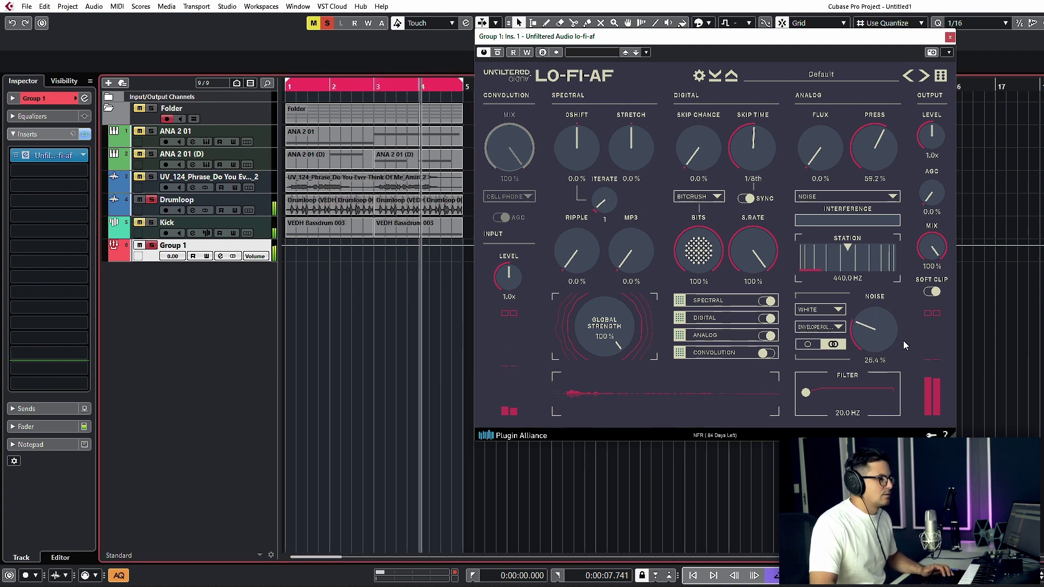
Step: Raise the White noise to 66.6% on the Drumloop and compare the plugin bypassed and active
left_click_drag(892, 320, 897, 286)
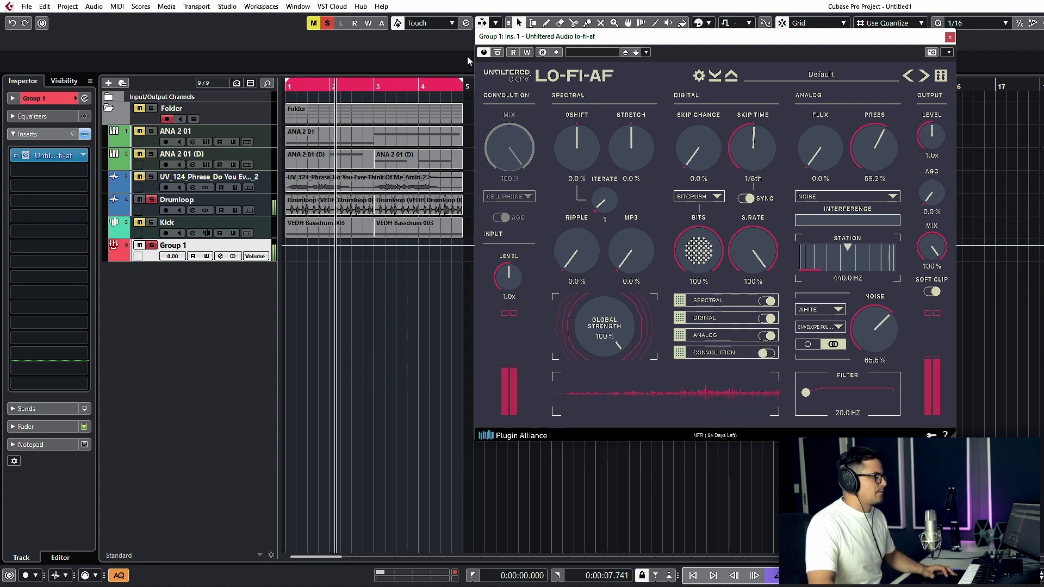
left_click(498, 52)
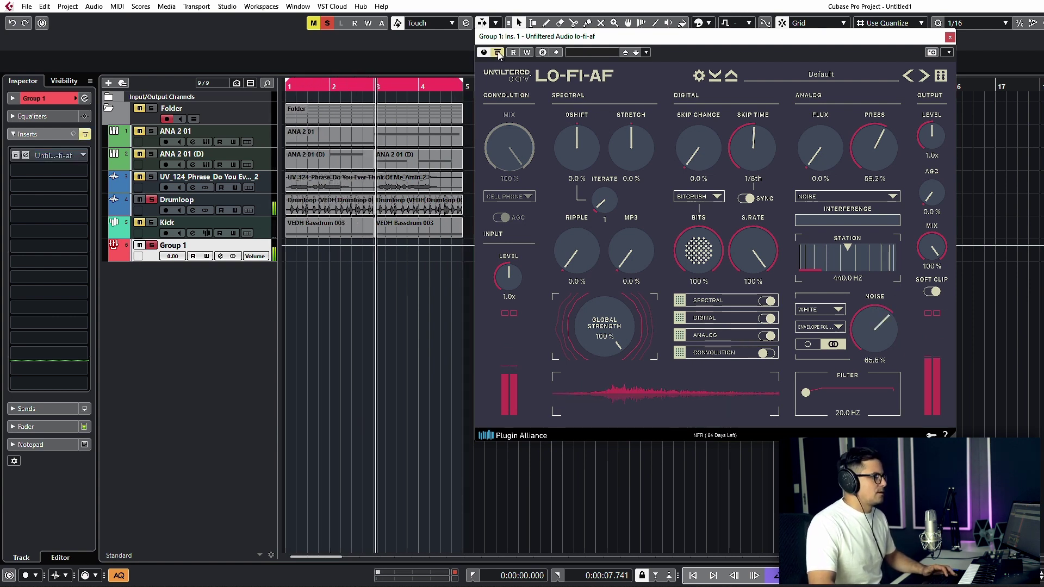
left_click(497, 52)
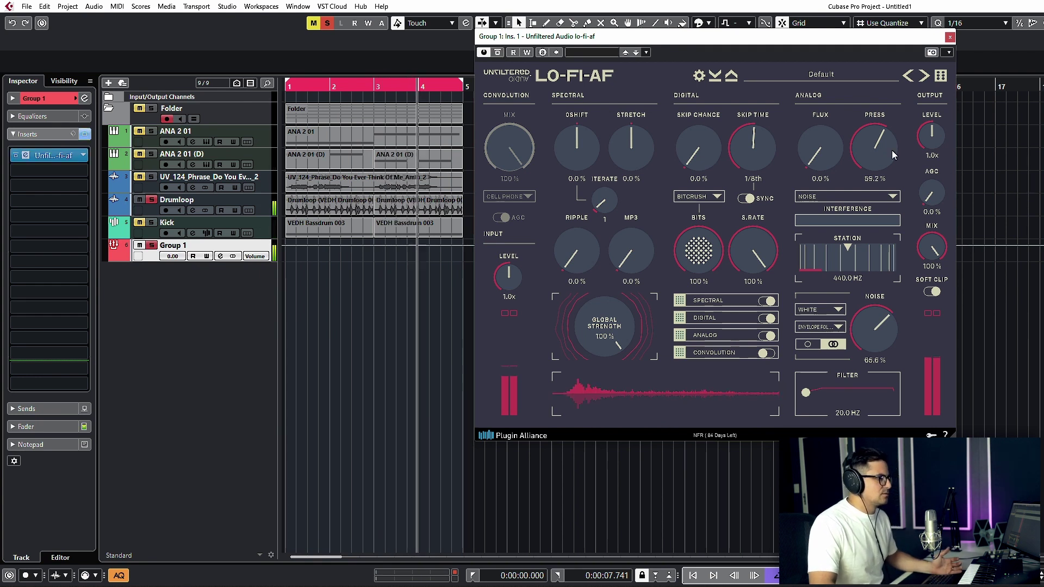
Step: Reset the Analog Press to 0.0% and raise the Spectral MP3 effect to 62.8%
left_click_drag(892, 155, 879, 194)
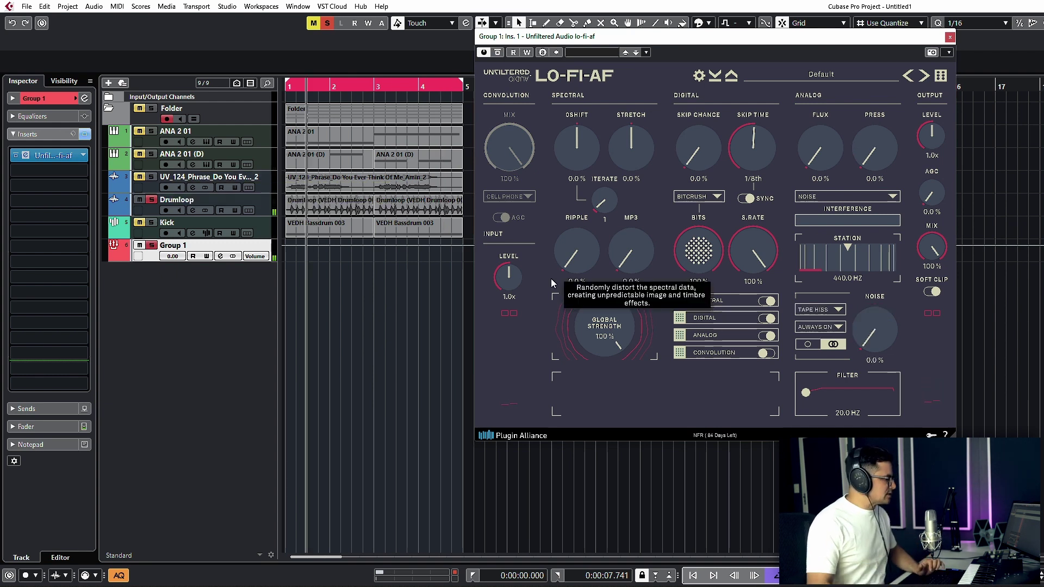
left_click_drag(627, 272, 641, 202)
left_click_drag(630, 259, 631, 253)
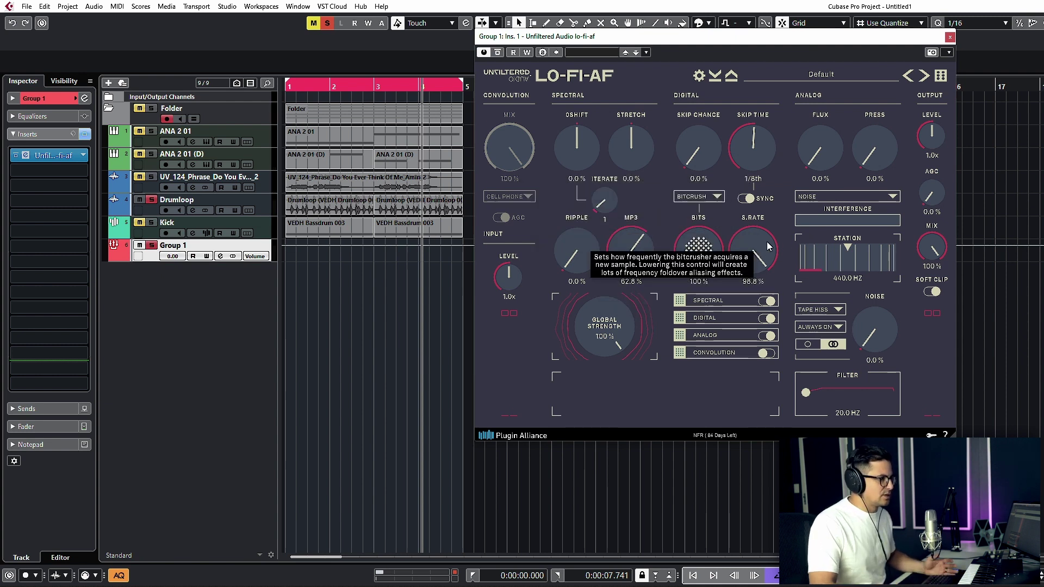
Step: Set the Bitcrush sample rate to 27.2%, the Analog Press to 37.6% and the Spectral Ripple to 41.2%
mouse_move(768, 246)
left_mouse_down()
mouse_move(760, 284)
mouse_move(757, 254)
left_mouse_up()
left_click_drag(883, 151, 872, 88)
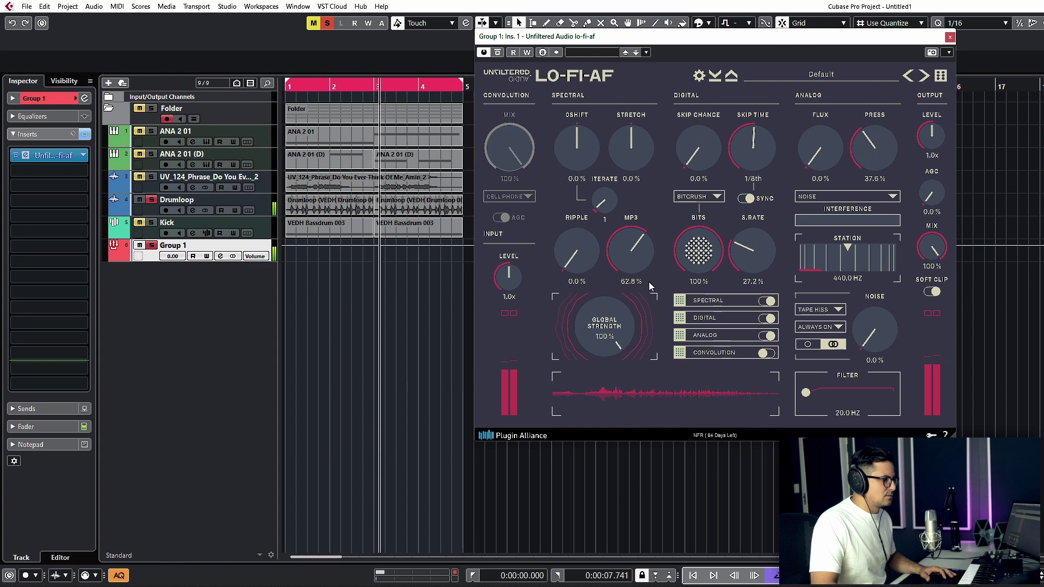
left_click_drag(568, 255, 572, 228)
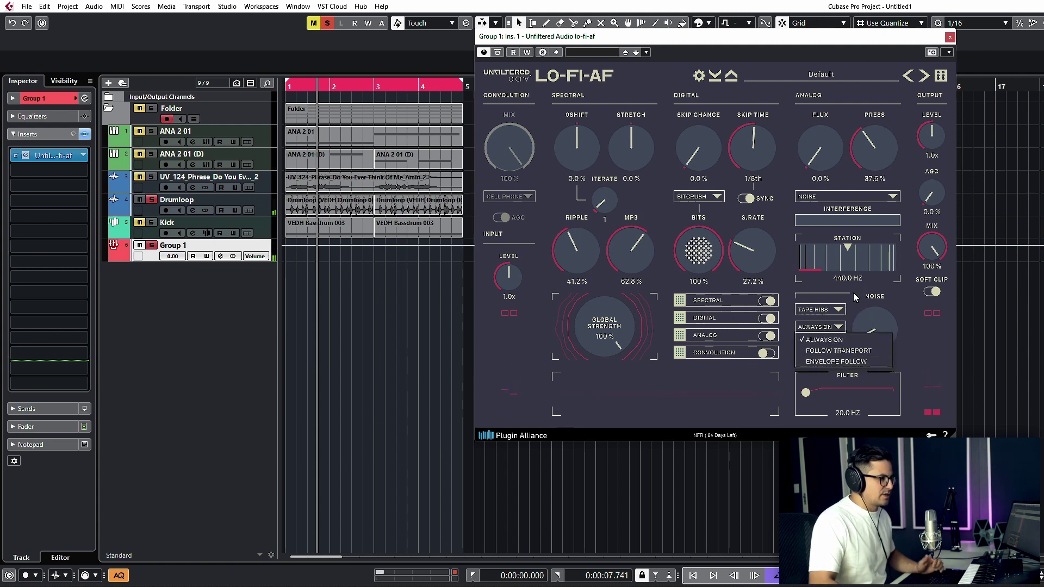
Step: Set the Tape Hiss noise to Envelope Follow at 31.2% and play the Drumloop
left_click(959, 396)
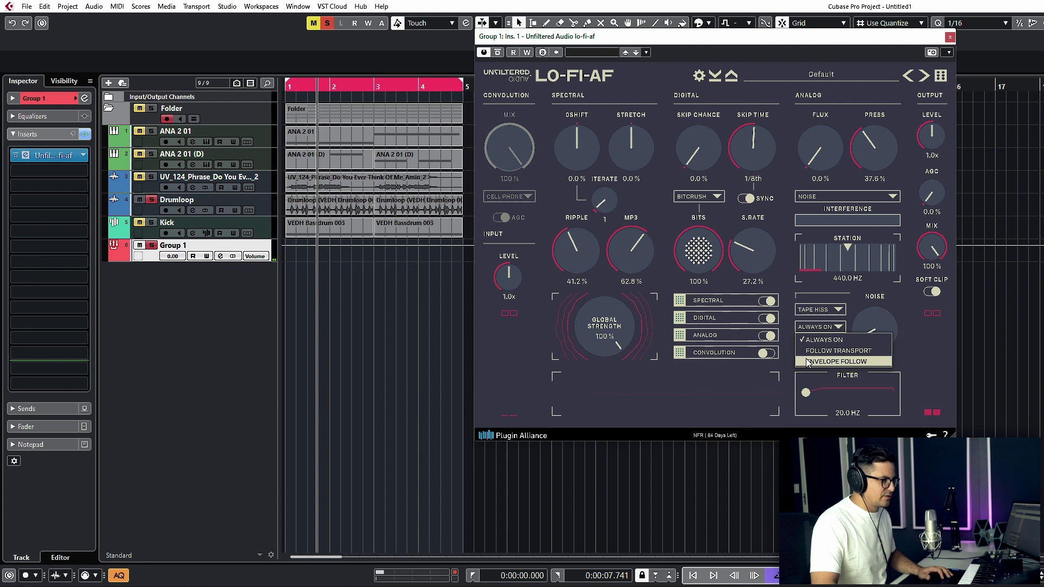
key("space")
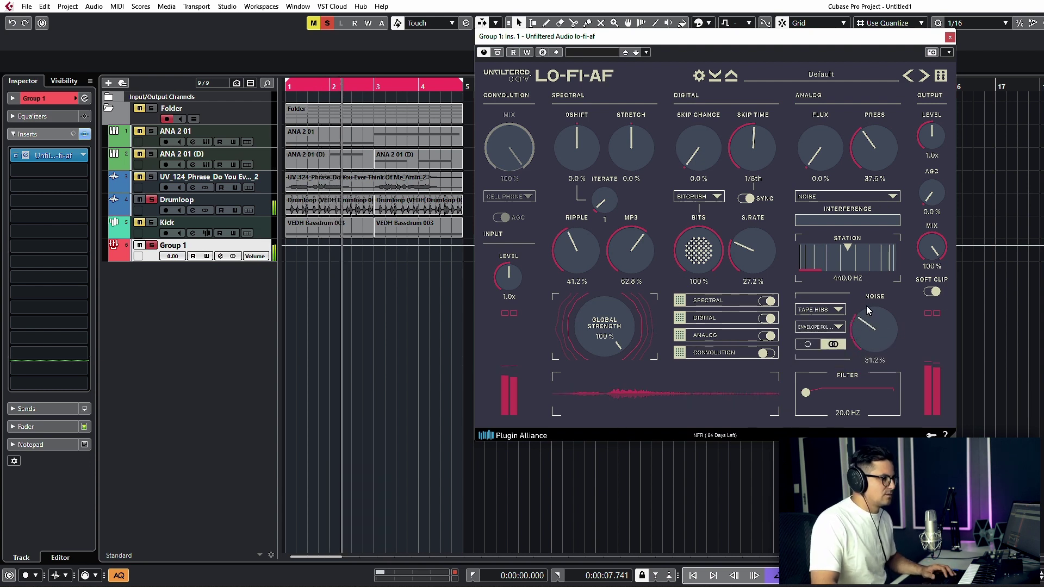
Step: Switch the noise type from Tape Hiss to White at 49.2% and set the noise filter to 680.5 Hz
left_click_drag(866, 305, 871, 298)
left_click(820, 310)
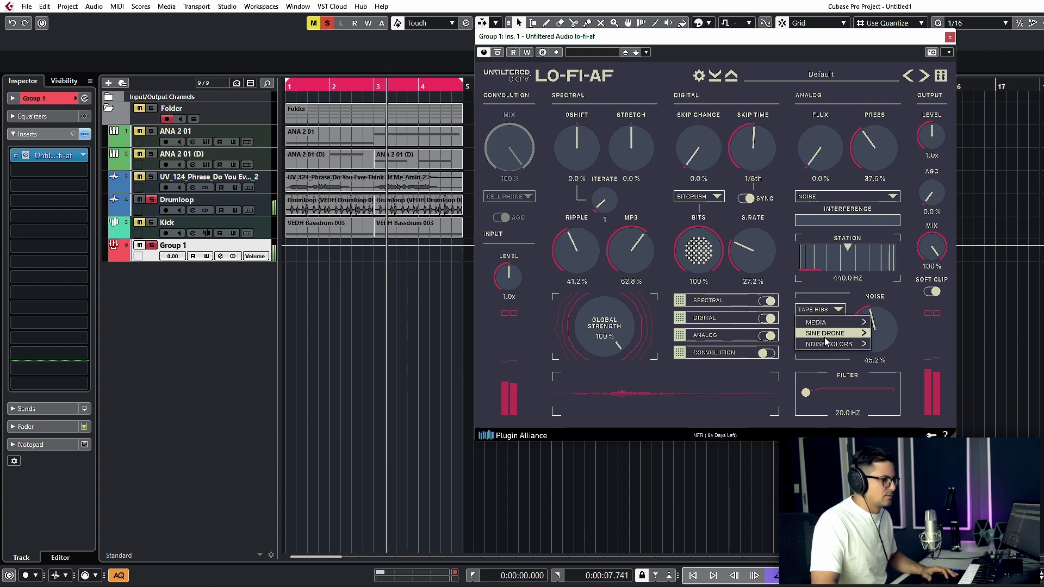
mouse_move(830, 346)
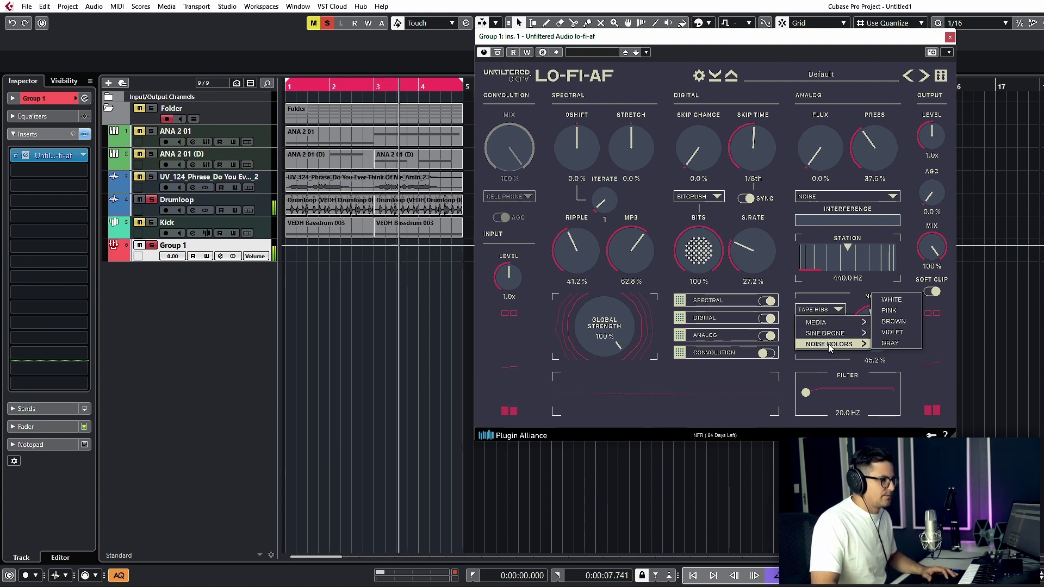
left_click(891, 299)
left_click_drag(877, 324, 876, 318)
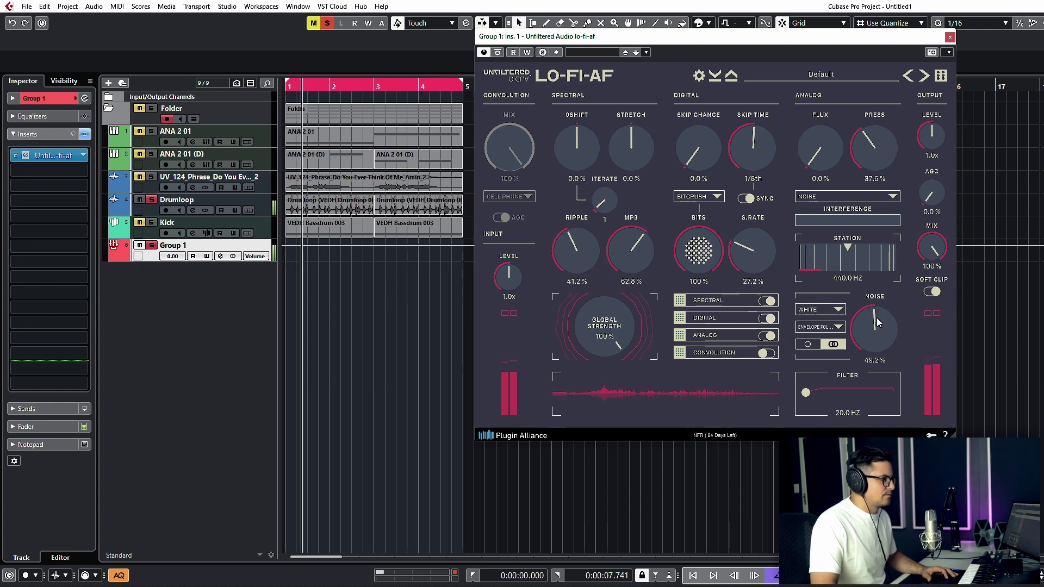
left_click_drag(807, 399, 822, 401)
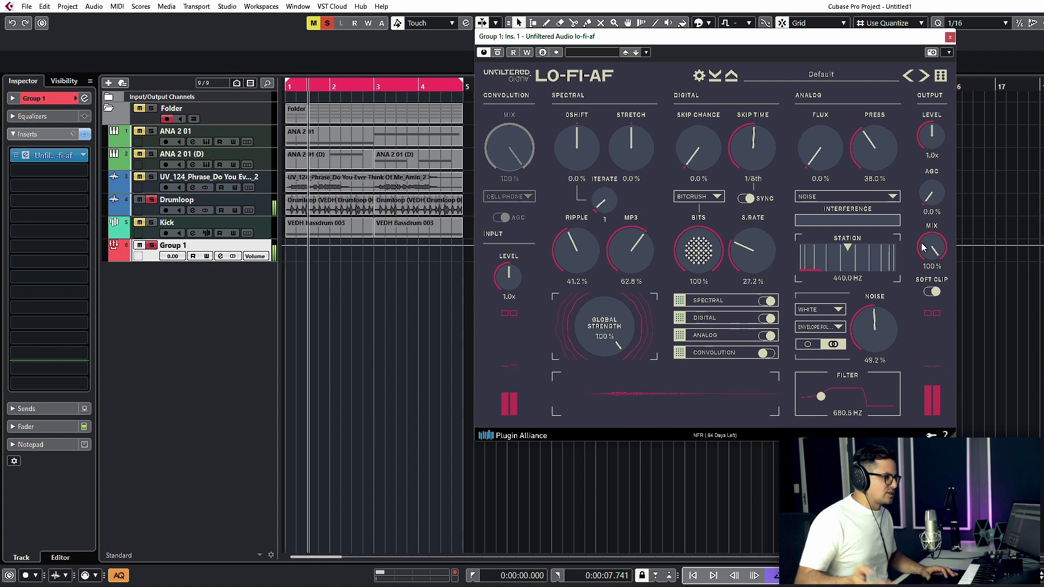
Step: Sweep the output Mix down and back up to 100% on the playing Drumloop, and stop playback
left_click_drag(922, 248, 915, 314)
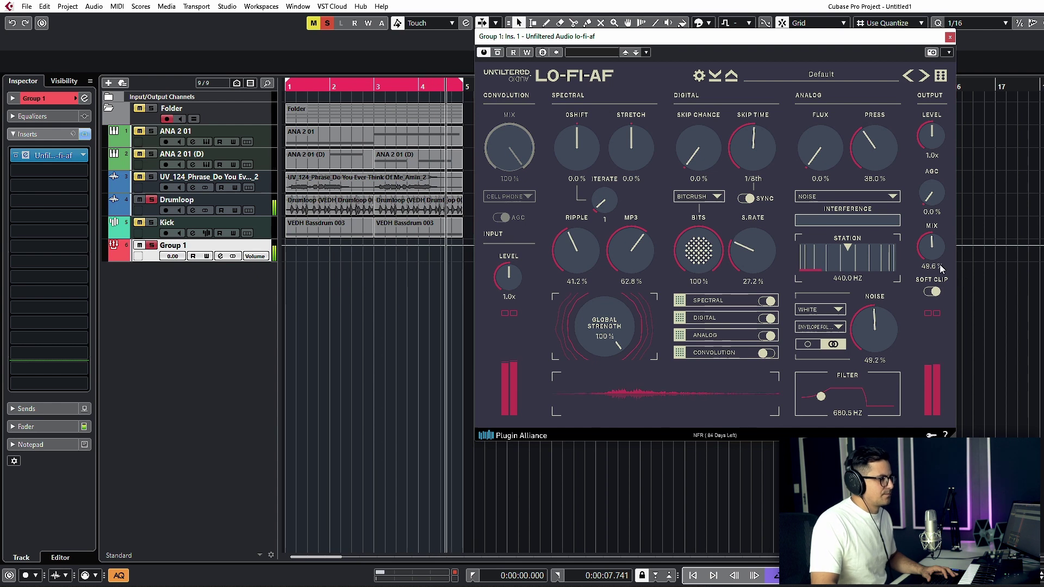
left_click_drag(939, 264, 954, 191)
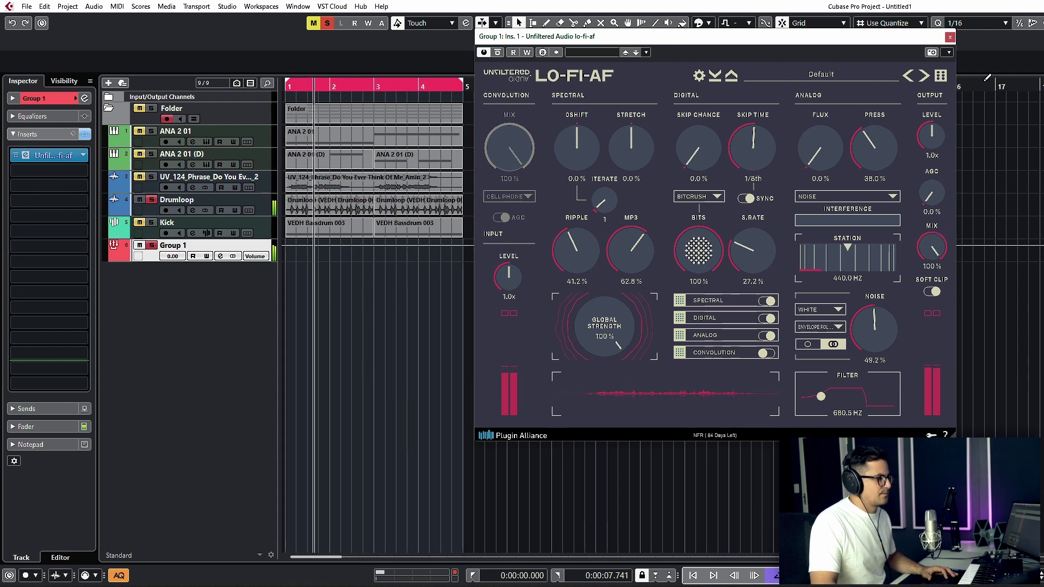
key("space")
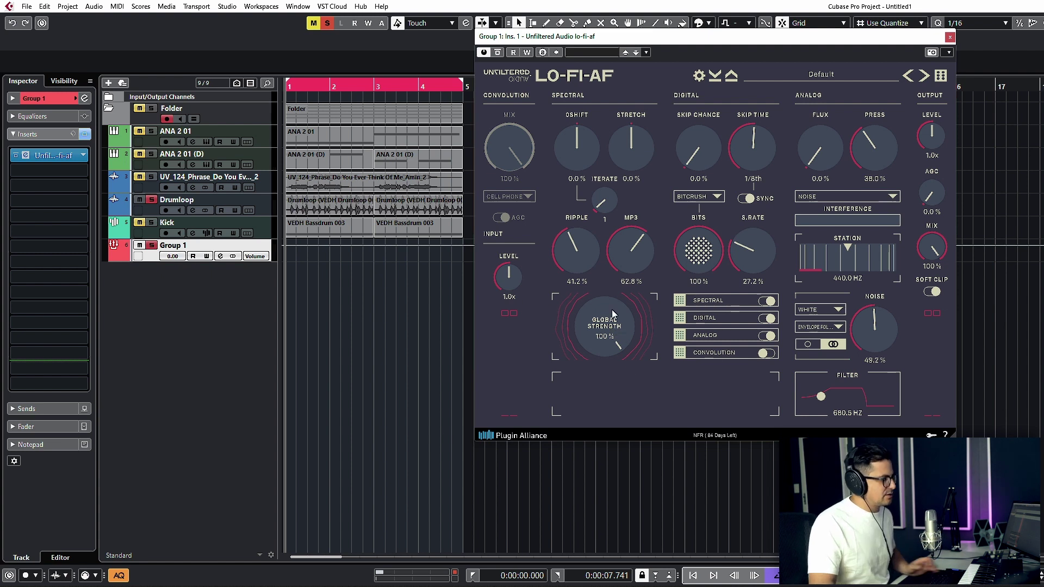
Step: Play the Drumloop and reduce the Global Strength to hear all effects weakened together
key("space")
left_click_drag(612, 314, 595, 454)
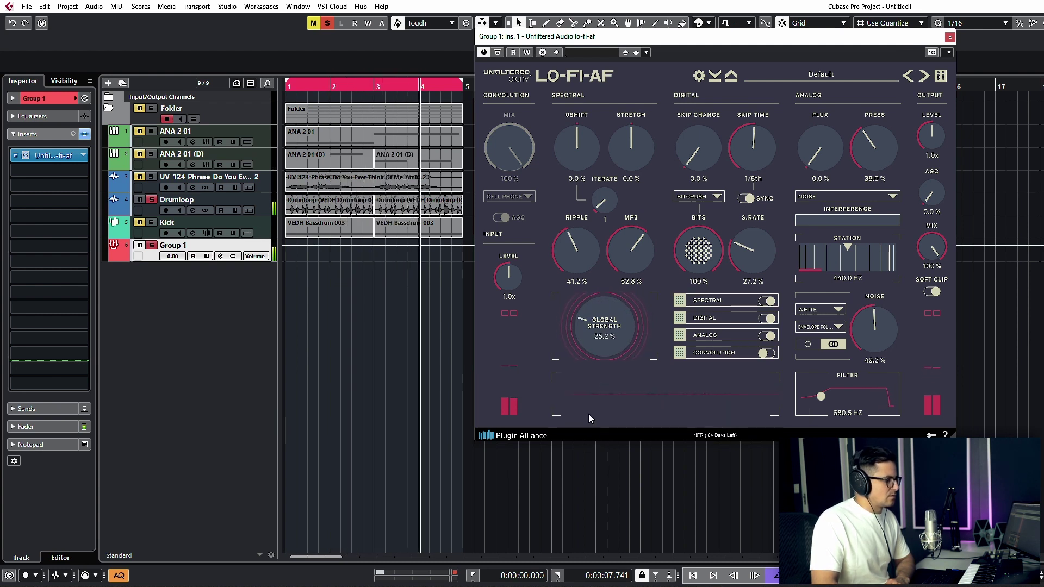
mouse_move(589, 417)
left_mouse_down()
mouse_move(589, 341)
mouse_move(602, 422)
left_mouse_up()
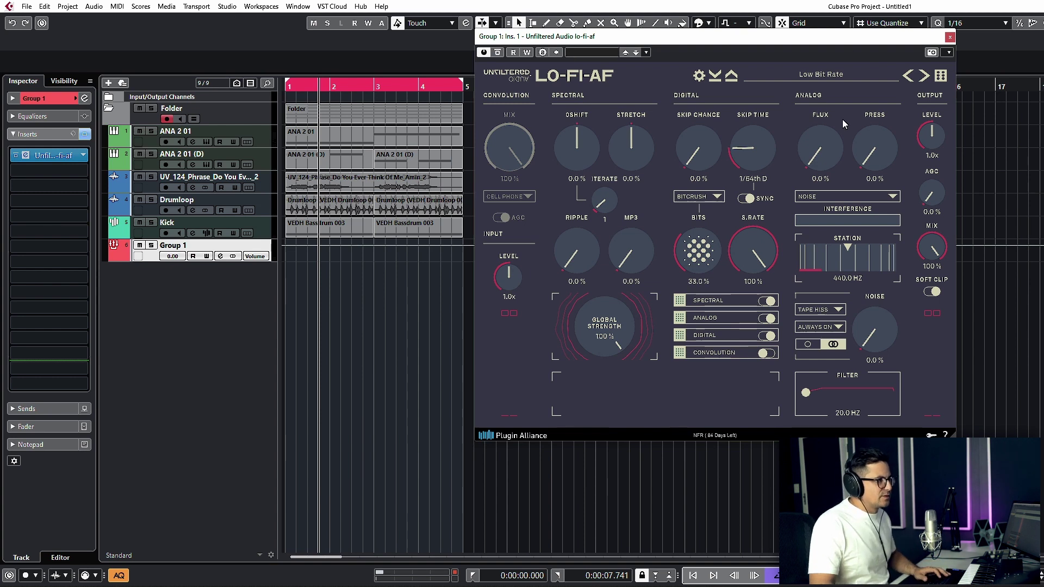
Step: Load the Manic Compression preset and compare the full mix at 0.0% and 100% output Mix
left_click(925, 80)
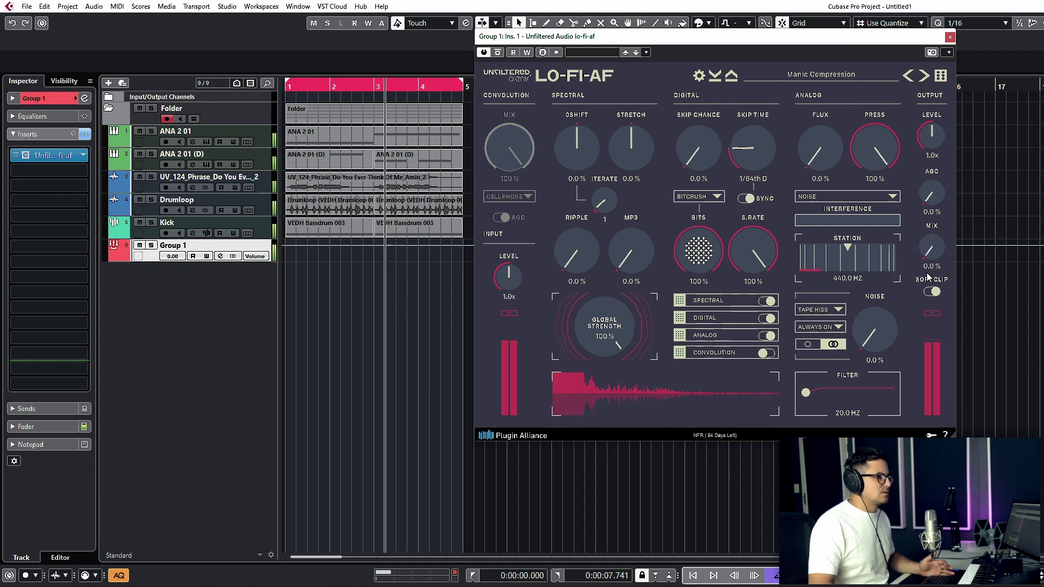
left_click_drag(930, 254, 974, 5)
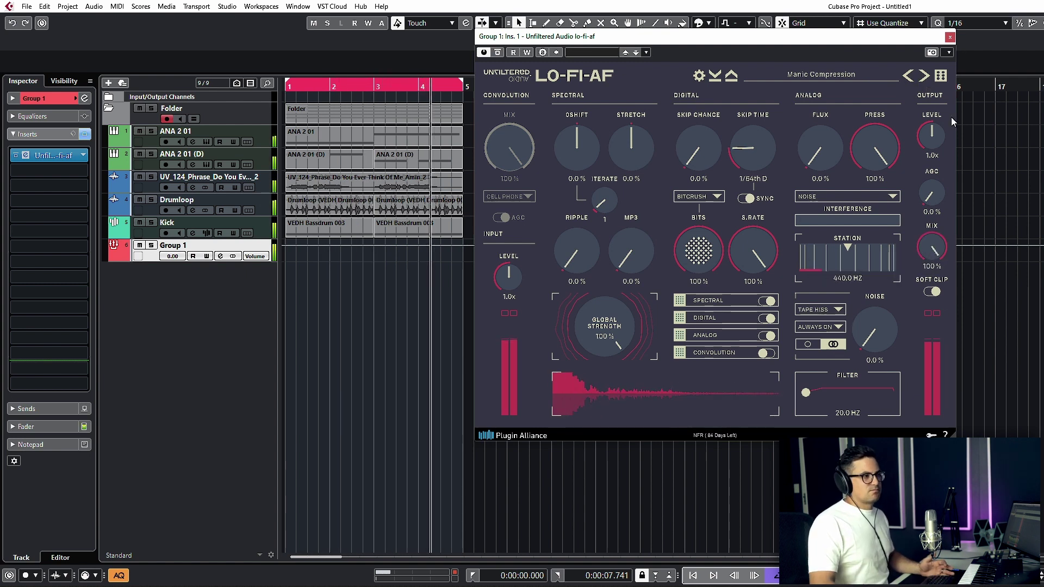
double_click(934, 243)
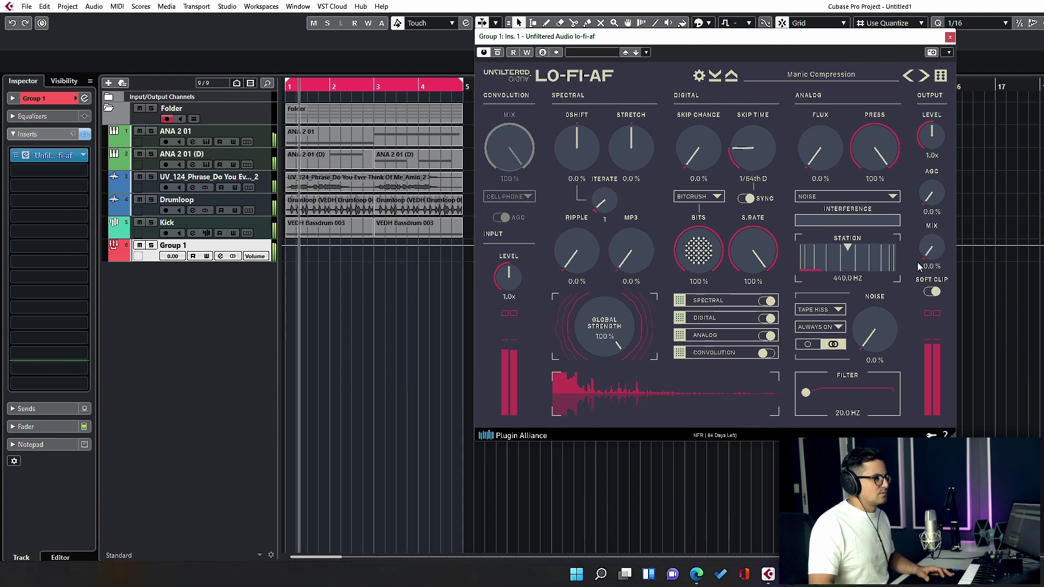
left_click_drag(929, 235, 951, 34)
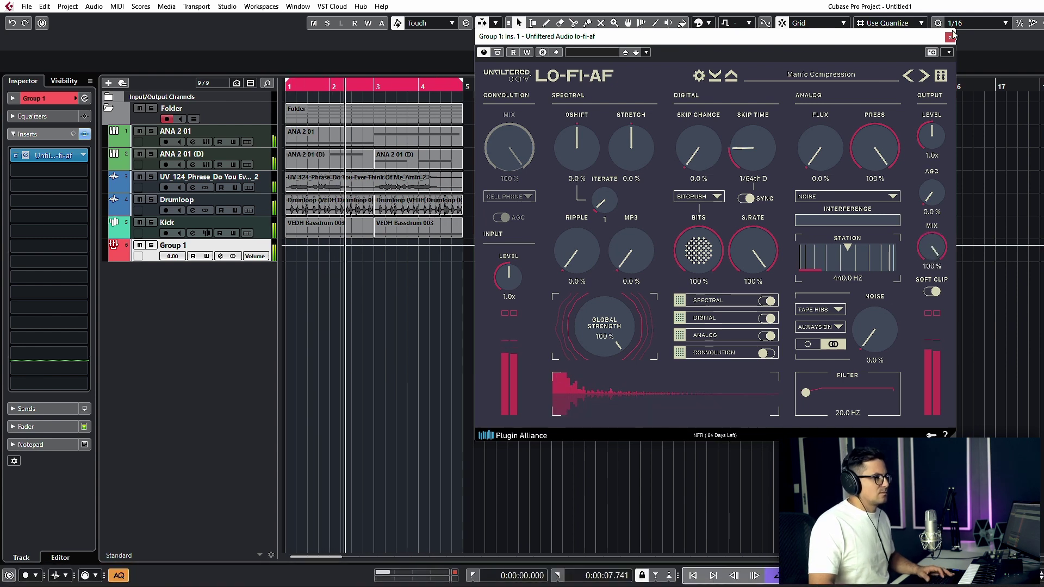
Step: Load the Obvious Vinyl Effect preset, raise its Vinyl noise to 83.8% and lower the output Mix to 0.0%
left_click(924, 76)
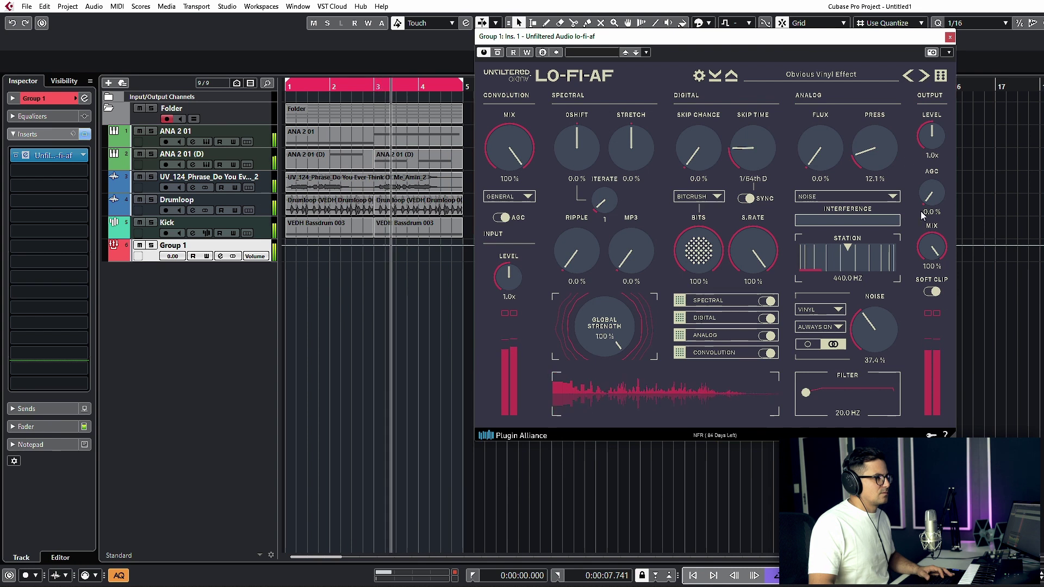
left_click_drag(931, 247, 900, 95)
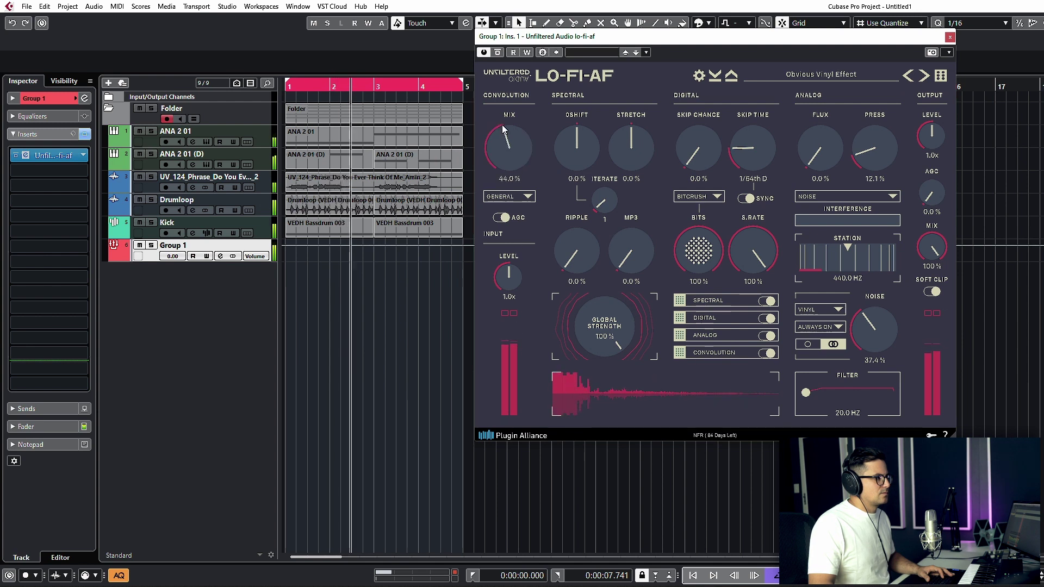
left_click_drag(873, 328, 879, 285)
left_click_drag(931, 247, 935, 417)
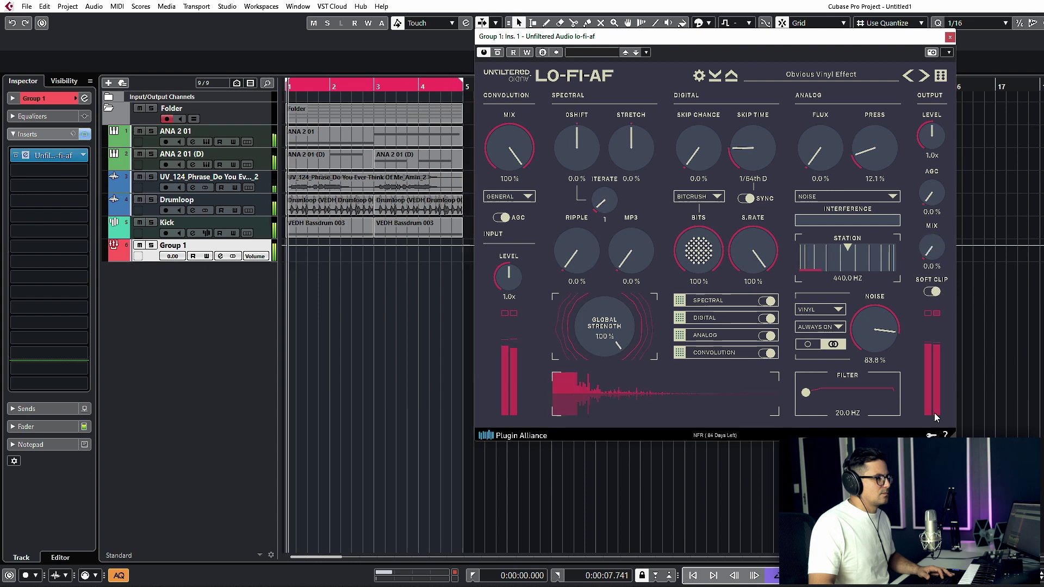
Step: Load the Sinus Infection factory preset, set its noise filter to 1396.6 Hz and reduce the Global Strength to 61.2%
left_click(844, 75)
mouse_move(919, 202)
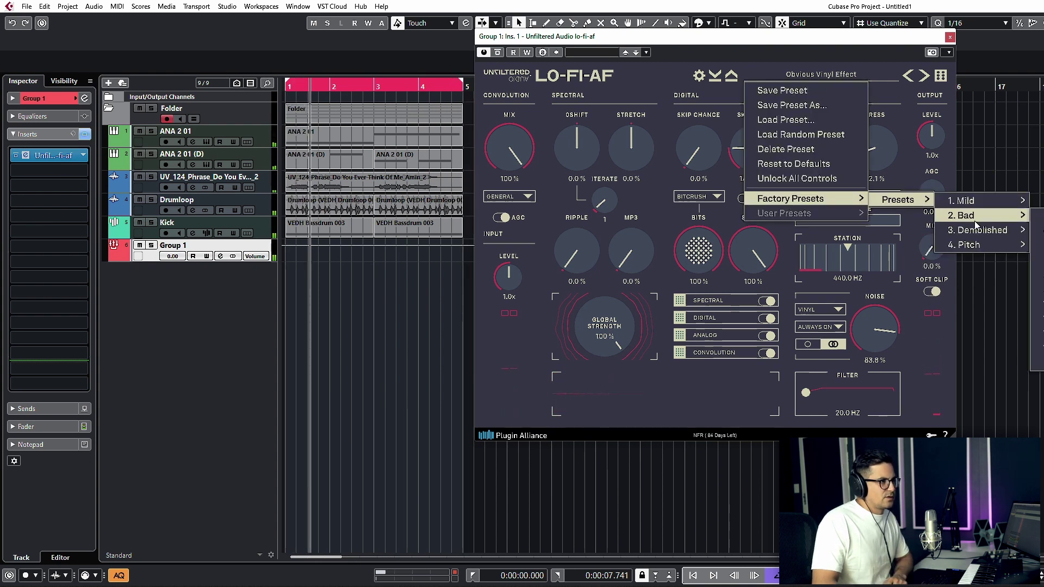
left_click(1038, 290)
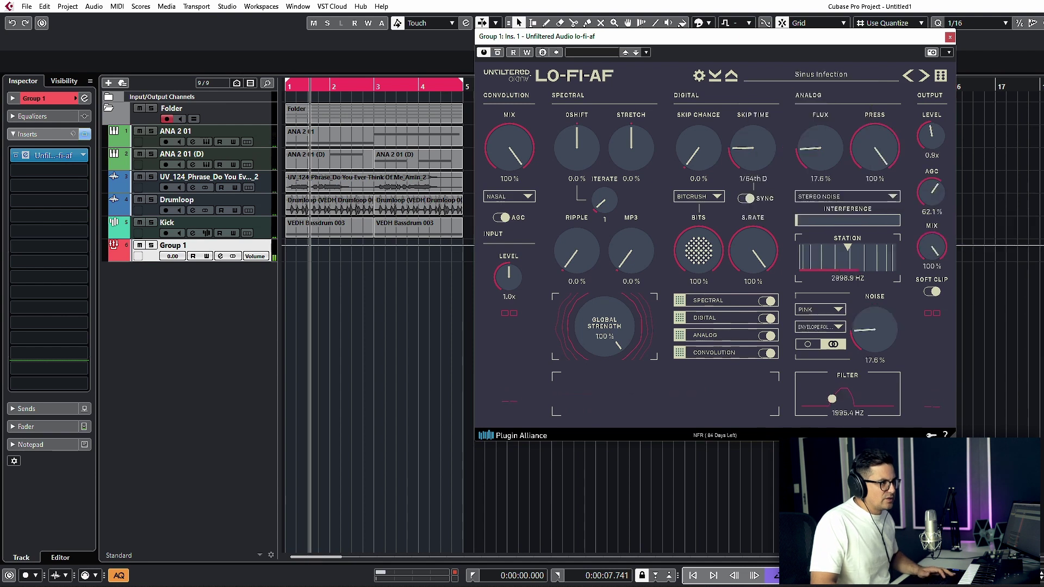
mouse_move(831, 399)
left_mouse_down()
mouse_move(818, 408)
mouse_move(830, 408)
mouse_move(816, 405)
left_mouse_up()
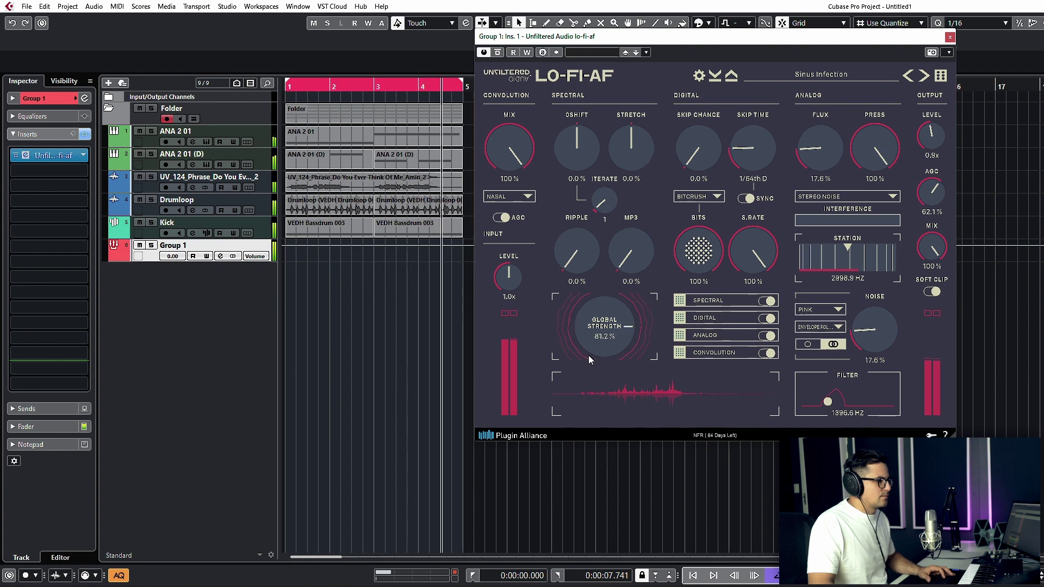
left_click_drag(589, 354, 617, 405)
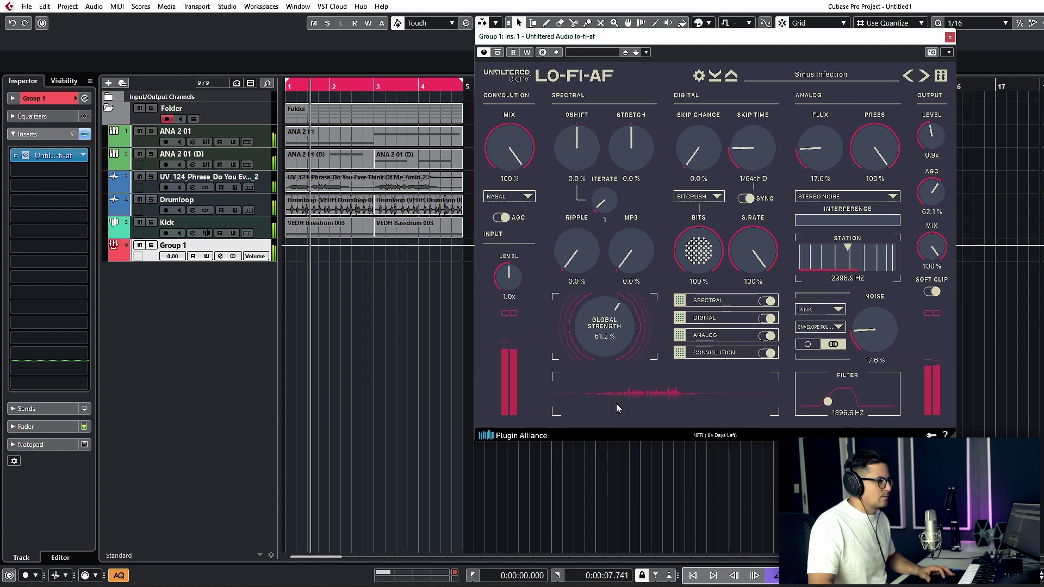
Step: Load the factory preset Nah Let's Just Listen On My Phone from the Demolished category
left_click(924, 76)
left_click(821, 74)
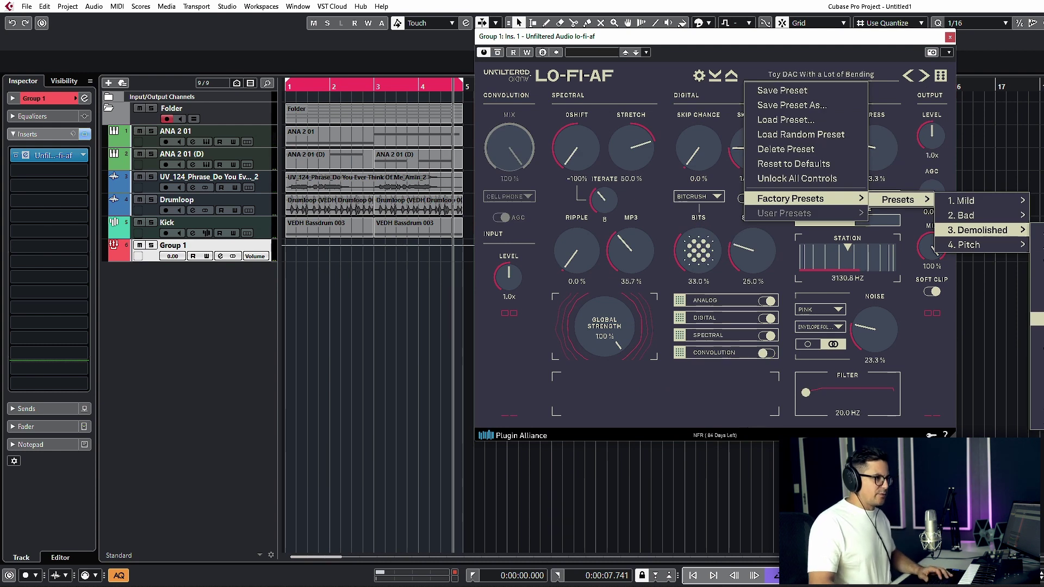
left_click(1036, 333)
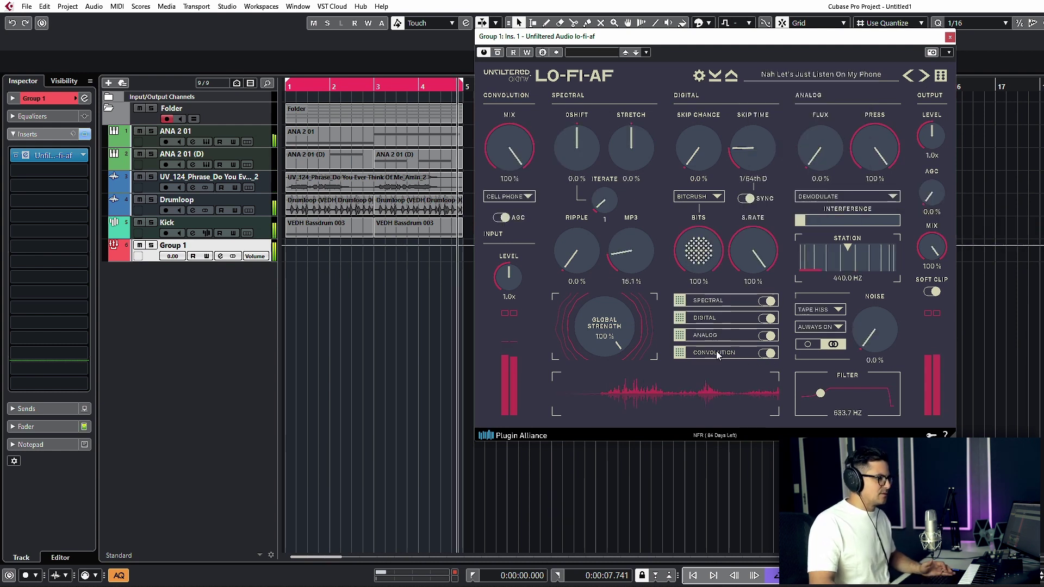
Step: Audition the MP3 Codec Additive Trash and MP3 Codec Additive Synth presets, sweeping the Global Strength on each
left_click(908, 76)
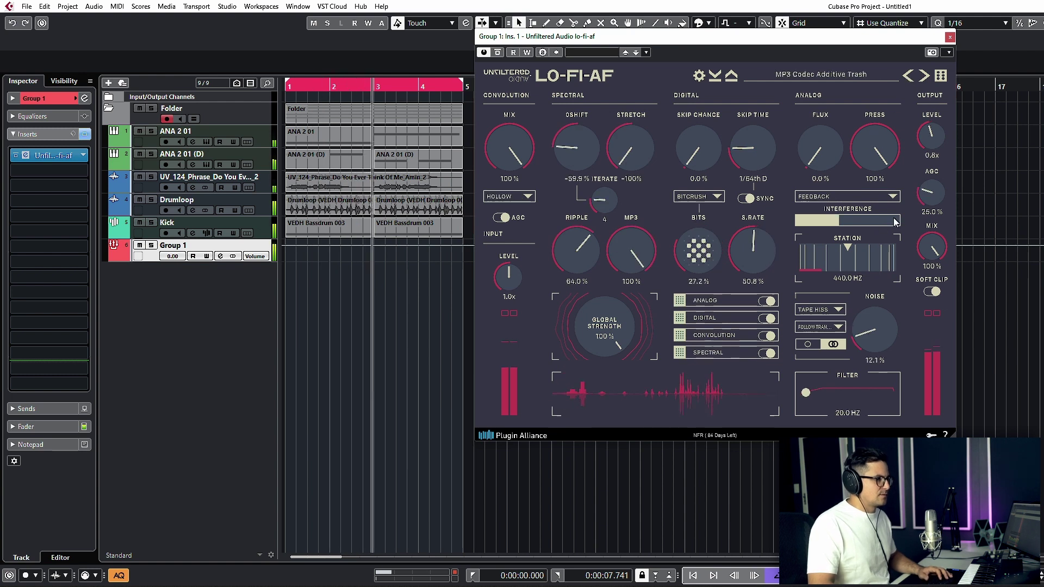
left_click_drag(604, 331, 610, 353)
left_click_drag(629, 415, 628, 488)
left_click(907, 75)
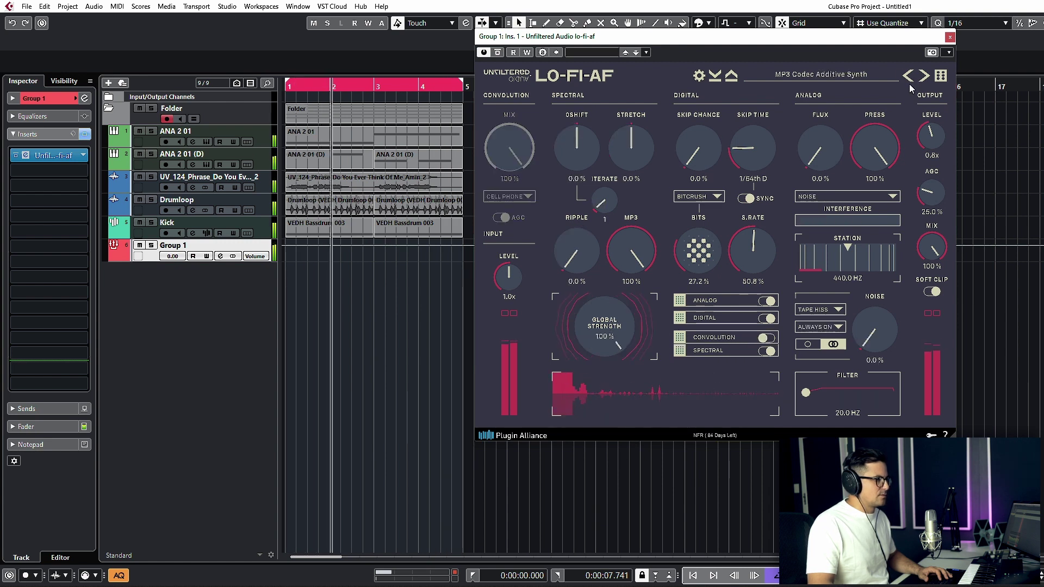
left_click_drag(607, 304, 631, 331)
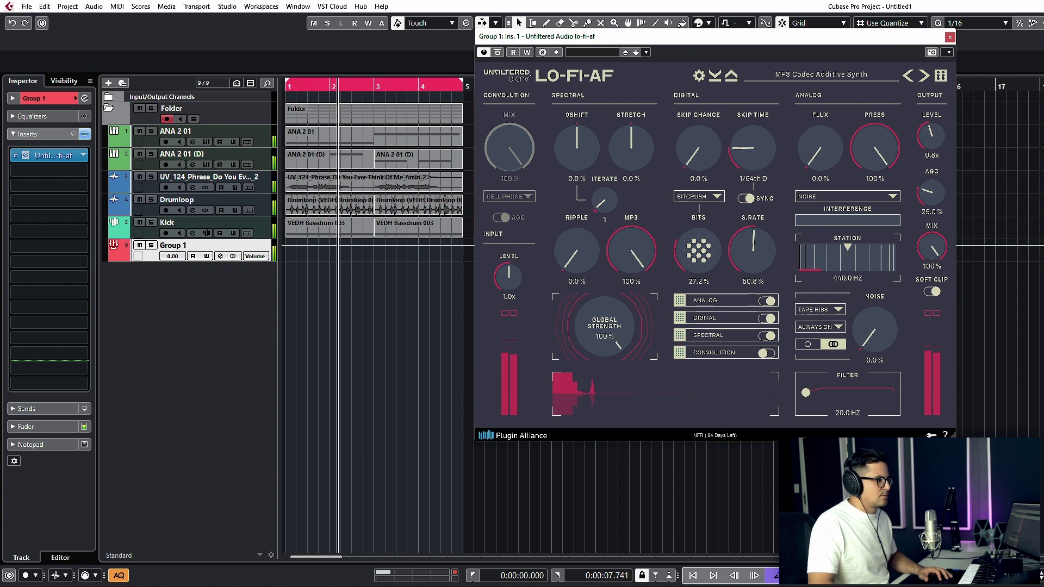
Step: Advance to the Oval Popps preset and sweep its Global Strength while the full mix plays
left_click(924, 76)
left_click(924, 76)
left_click(924, 76)
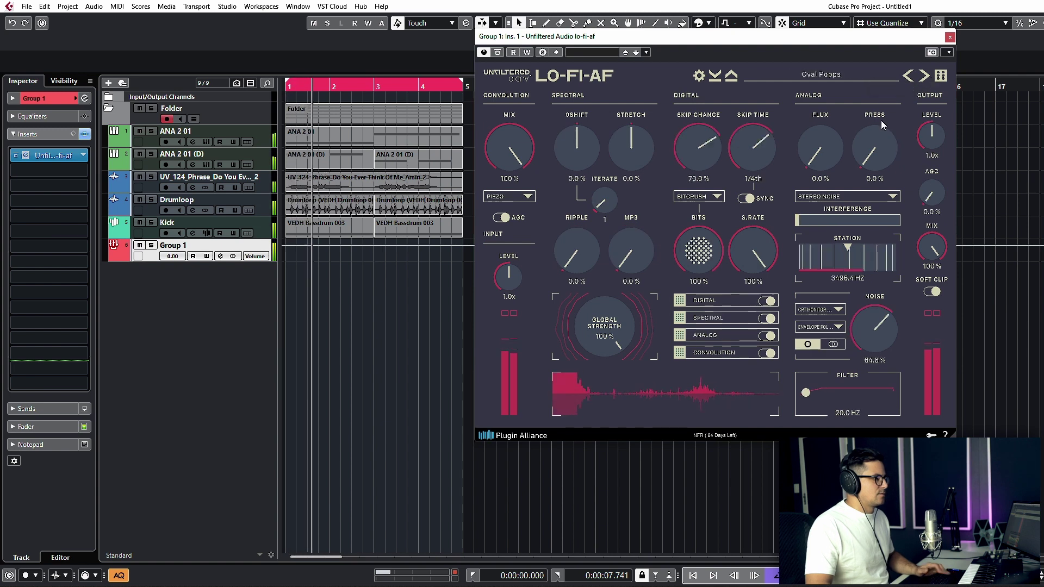
left_click_drag(614, 334, 589, 288)
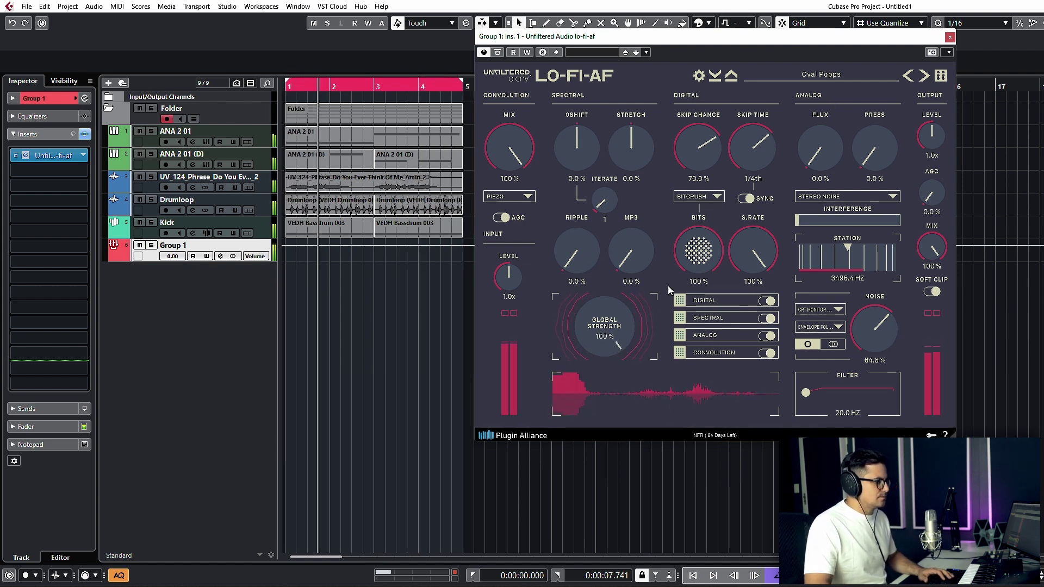
left_click_drag(627, 384, 623, 333)
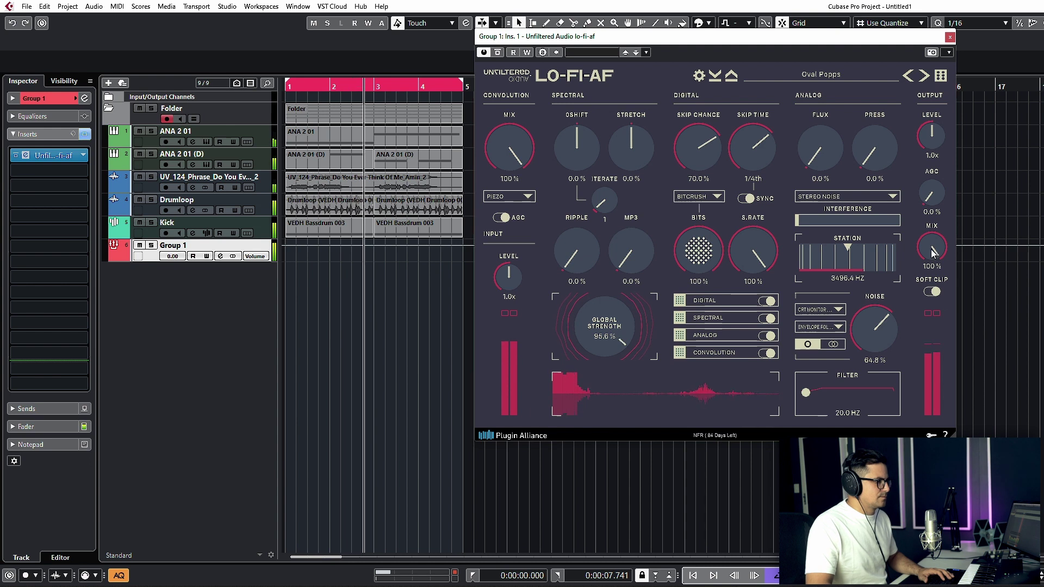
Step: Audition the Pulse Code Dance Party and Push the Cable in a Bit More presets, sweeping the latter's Global Strength
left_click(924, 76)
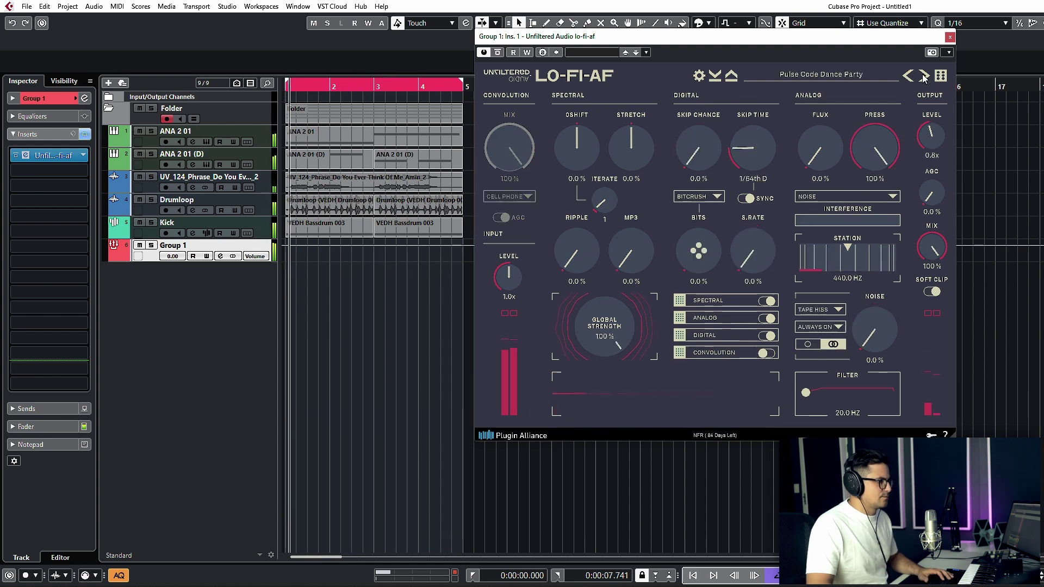
left_click(924, 77)
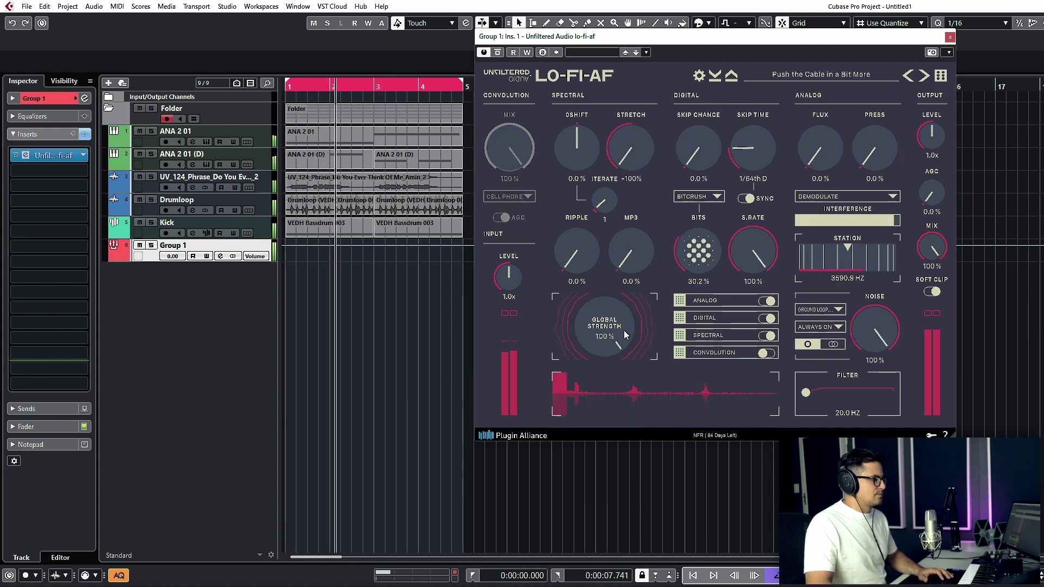
left_click_drag(605, 326, 971, 172)
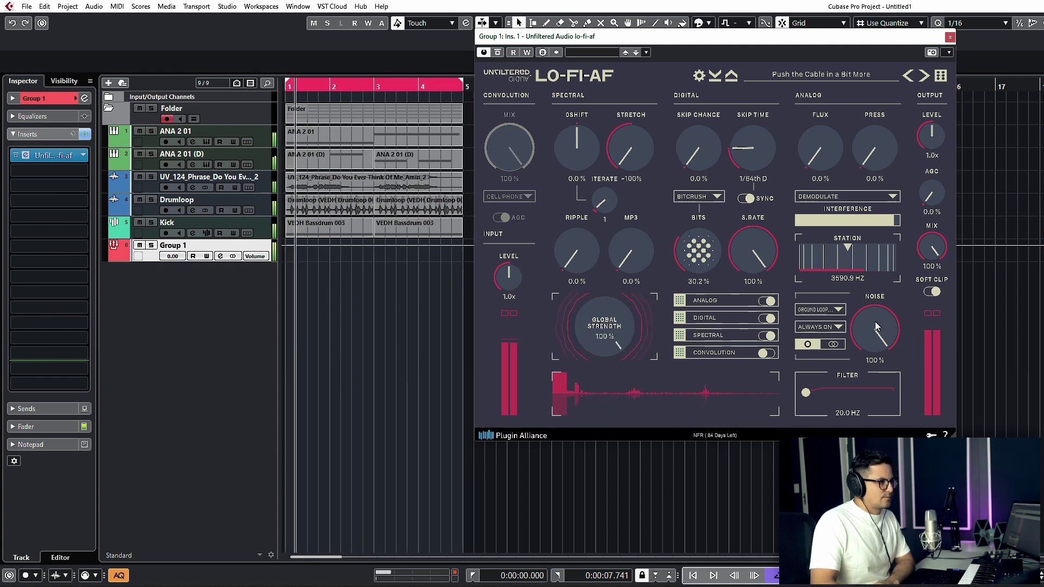